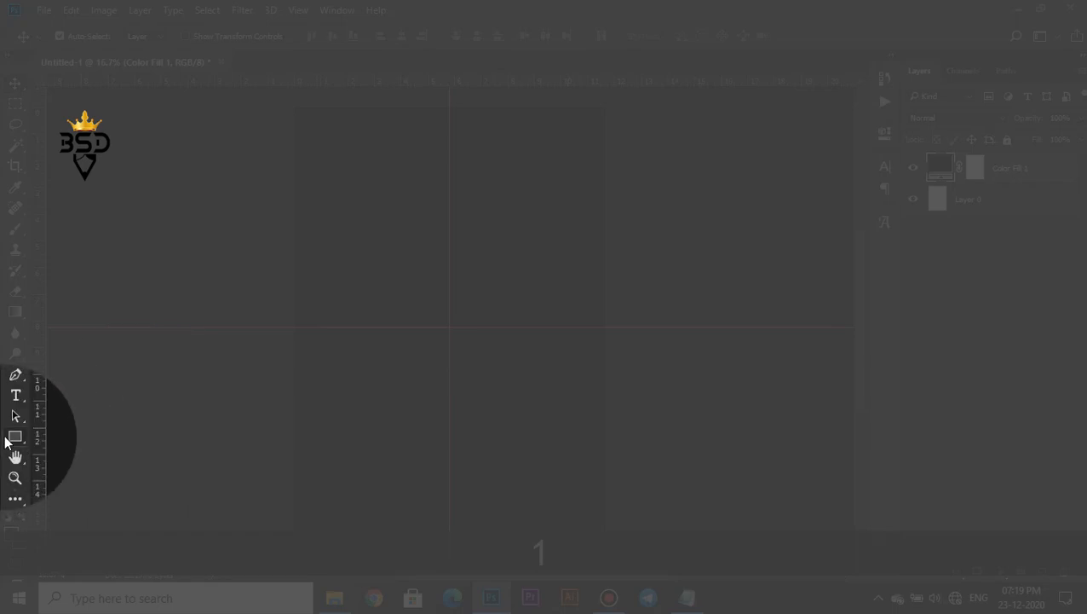
# - Draw a circular path about 1847 px in diameter with the Ellipse tool in Path mode and center it on the guide intersection
pyautogui.click(15, 435)
pyautogui.click(65, 465)
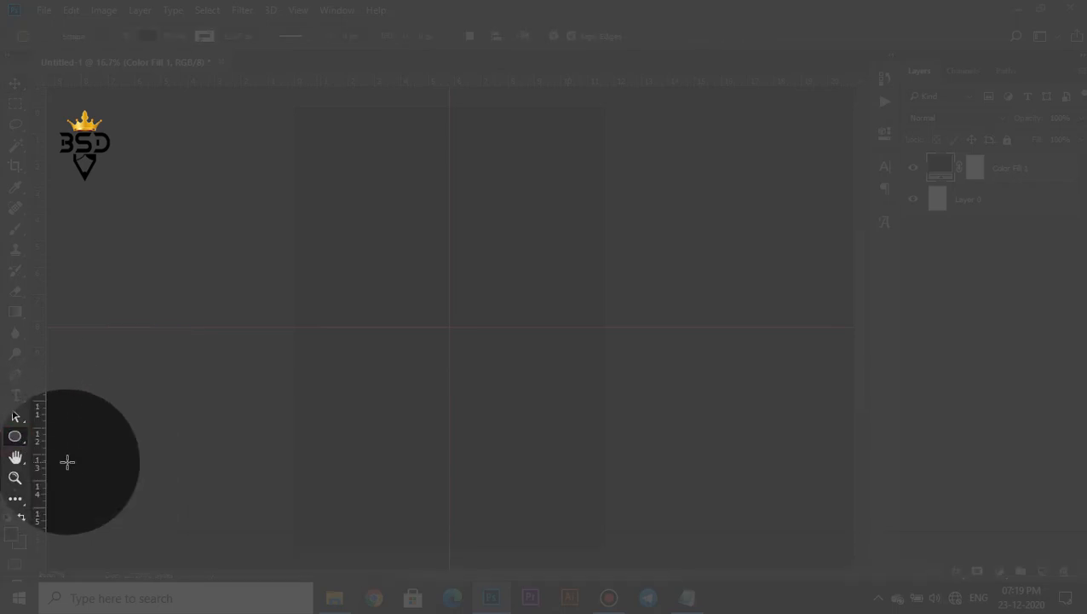
pyautogui.click(97, 36)
pyautogui.click(95, 60)
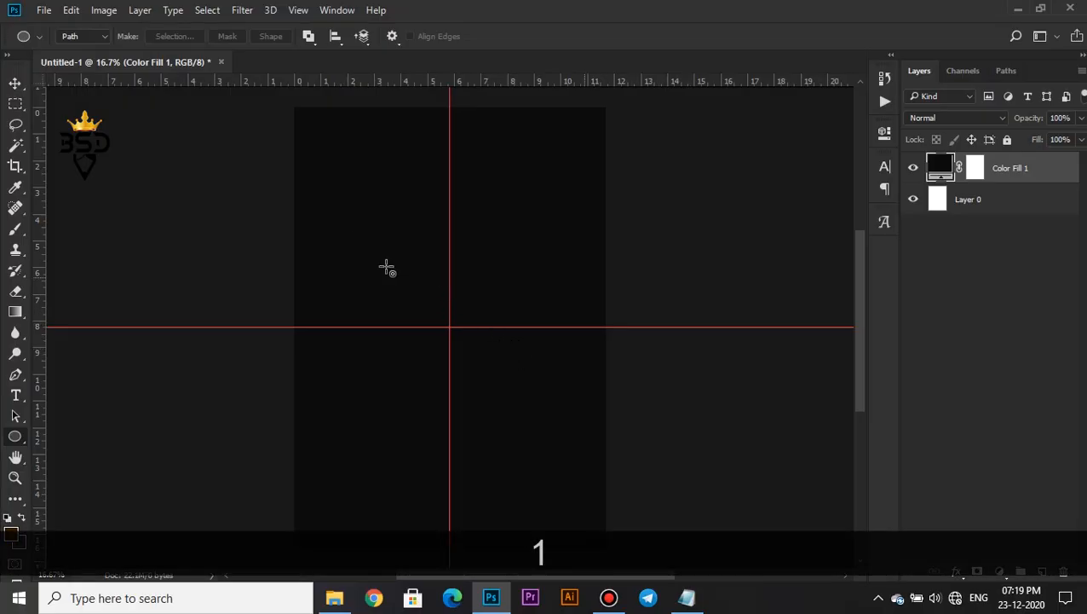
pyautogui.moveTo(347, 236); pyautogui.dragTo(590, 512)
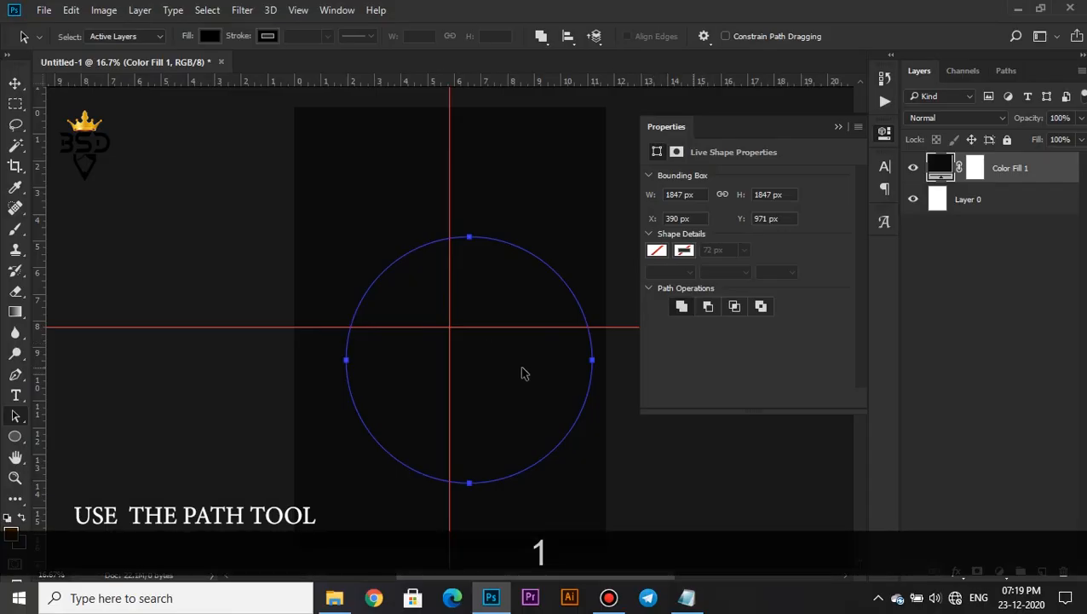
pyautogui.click(836, 126)
pyautogui.moveTo(530, 371); pyautogui.dragTo(516, 346)
# - Add text on the circular path starting at its top, repeating "2021" with spaces between until it fills the circle
pyautogui.press('t')
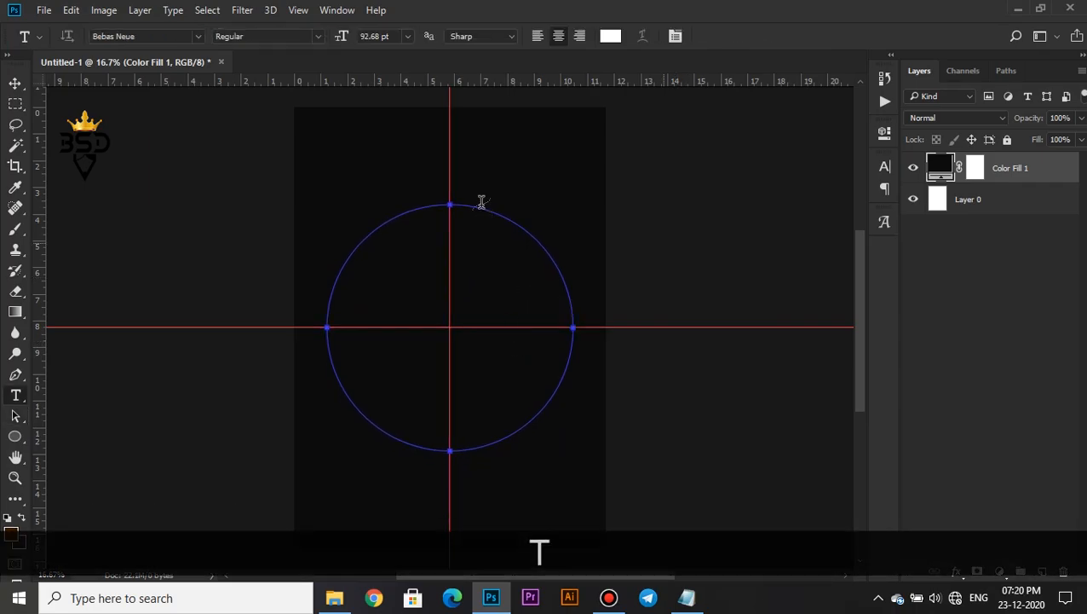
pyautogui.click(453, 200)
pyautogui.write('2021 2021 2')
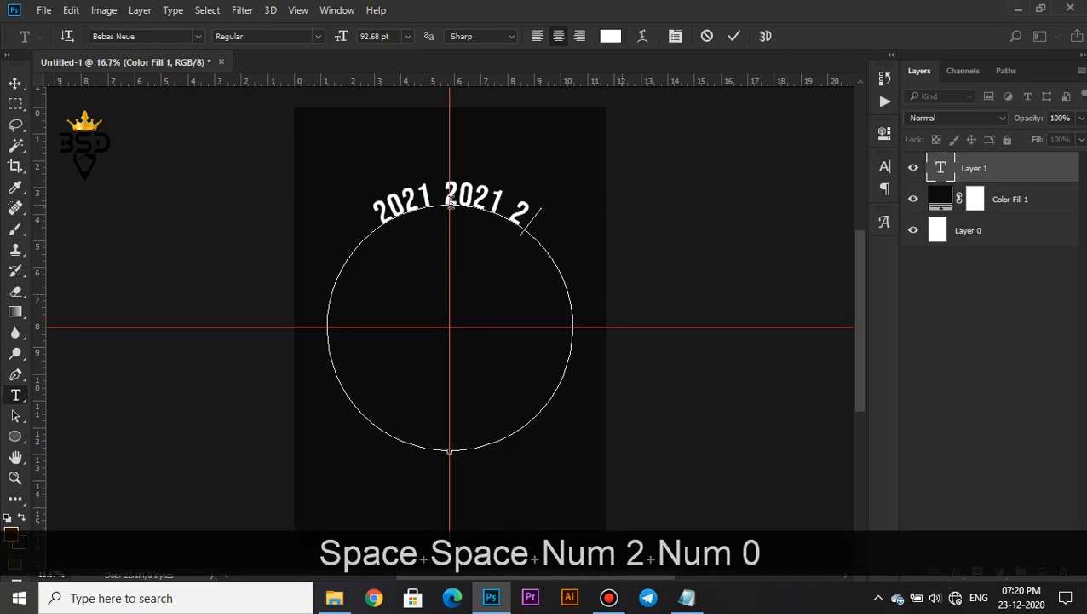
pyautogui.write('021 2021 2021 2021 2021 2021  2021  2021  20212021  2021')
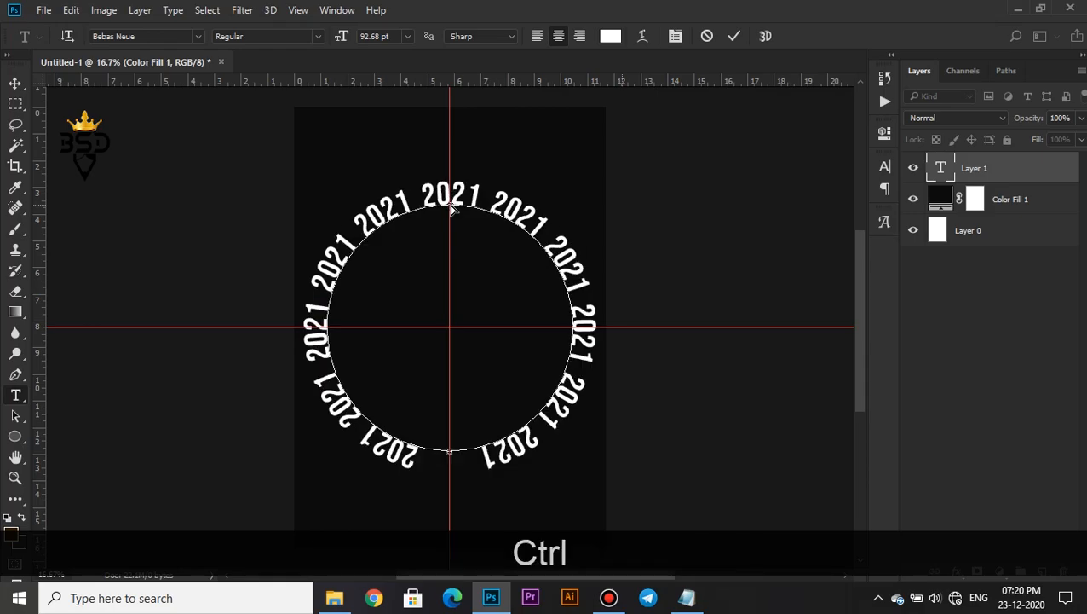
# - Set the font size of all the circular 2021 text to 90.68 pt
pyautogui.hotkey('ctrl', 'a')
pyautogui.click(675, 37)
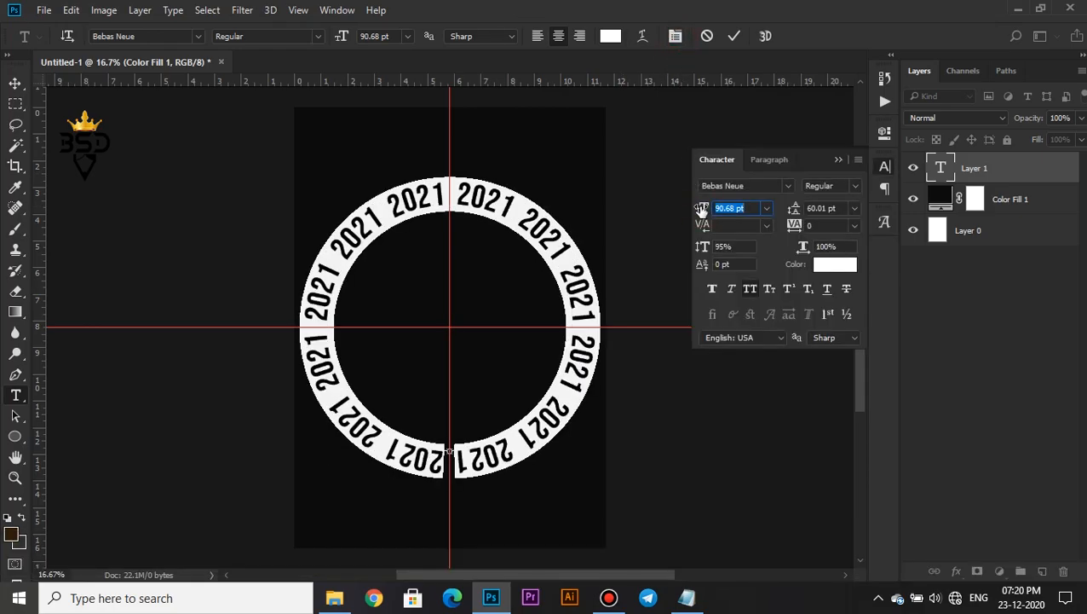
pyautogui.click(735, 35)
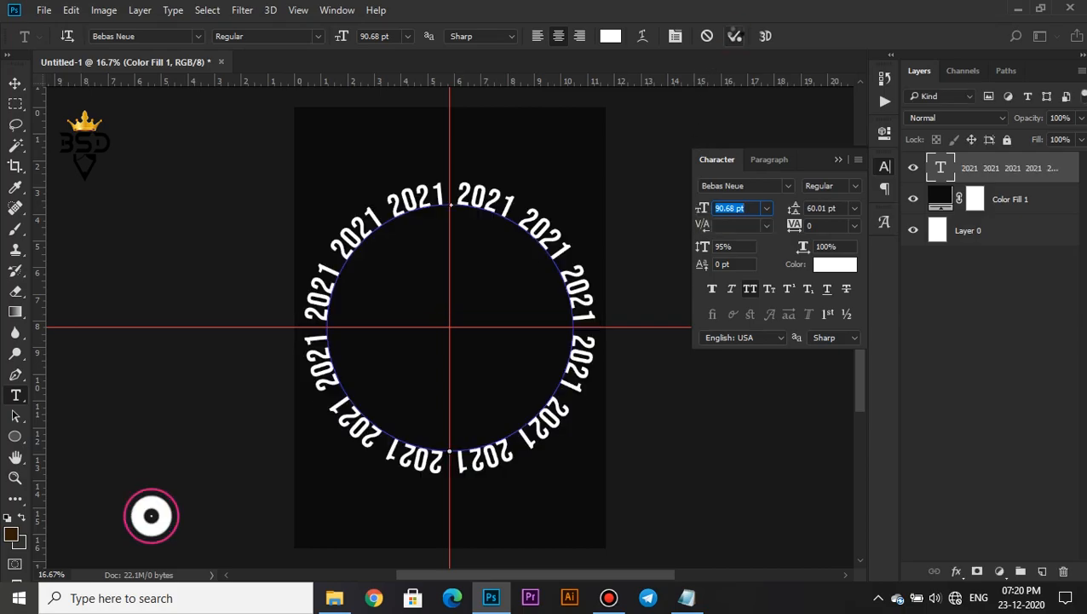
# - Scale the 2021 text ring down proportionally about its center to about 92%
pyautogui.press('v')
pyautogui.hotkey('ctrl', 't')
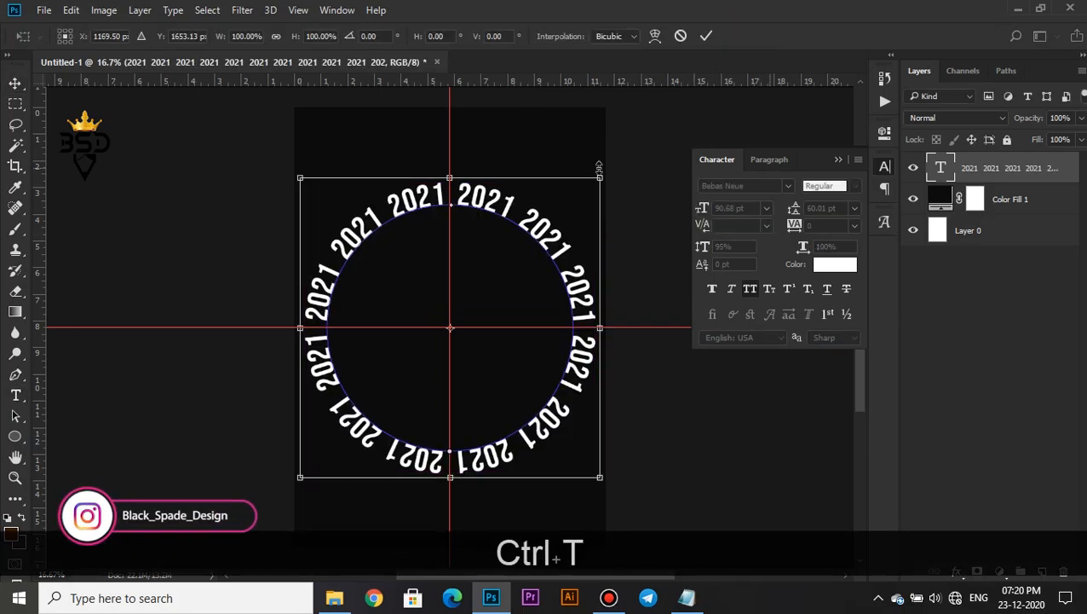
pyautogui.moveTo(599, 175); pyautogui.dragTo(592, 189)
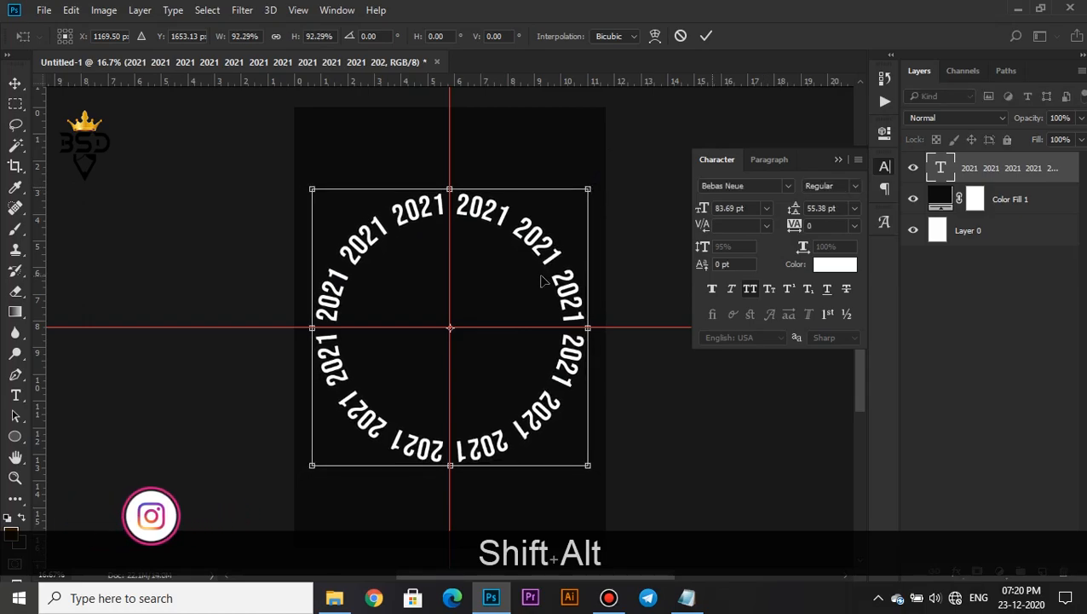
pyautogui.press('Return')
# - Duplicate the 2021 text ring and scale the copy about its center to about 75% to form an inner ring
pyautogui.hotkey('ctrl', 'j')
pyautogui.hotkey('ctrl', 't')
pyautogui.moveTo(589, 189); pyautogui.dragTo(561, 228)
pyautogui.press('Return')
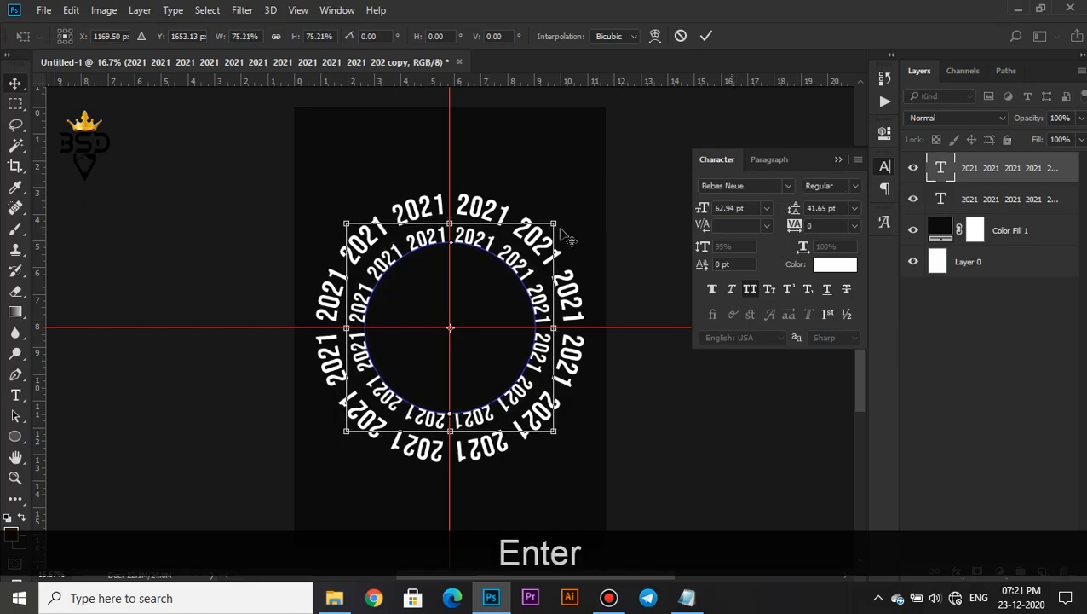
# - Replace the inner ring's text with "HAPPY NEW YEAR" repeated four times around the circle
pyautogui.doubleClick(943, 167)
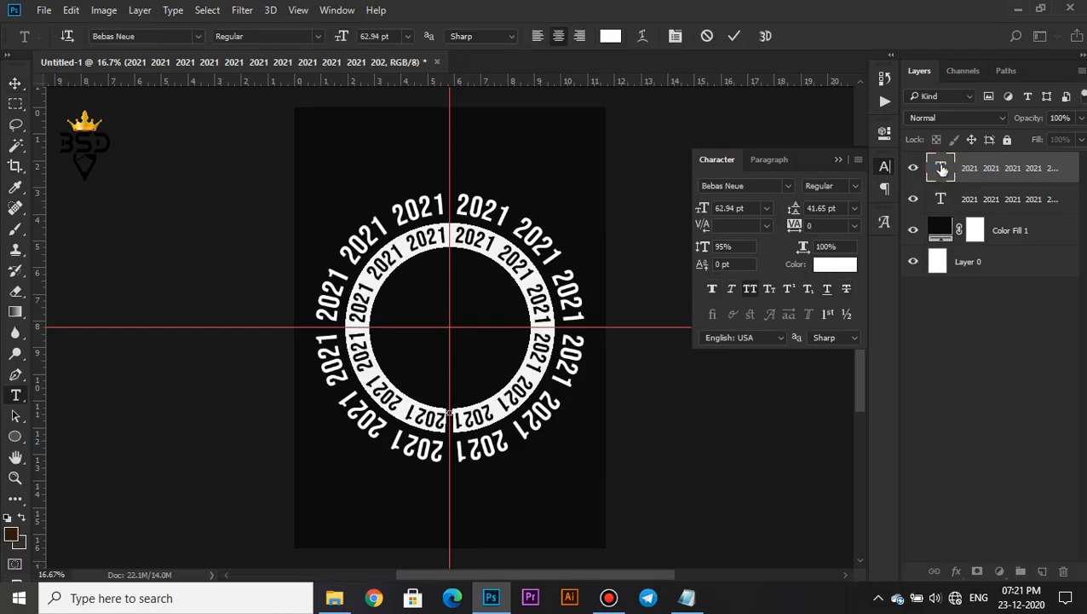
pyautogui.write('HAPPY')
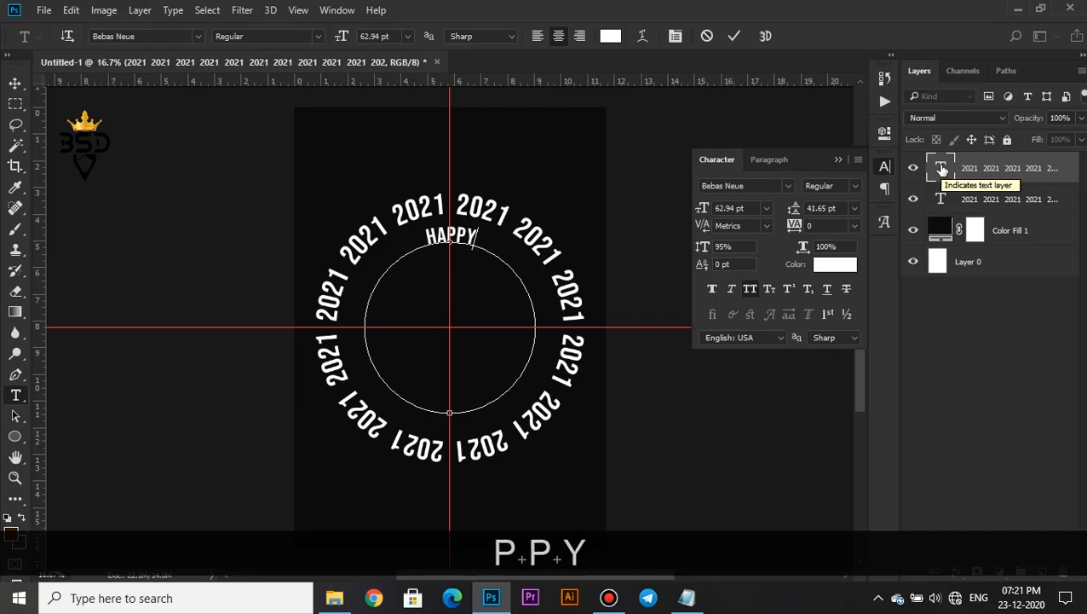
pyautogui.write(' NEW YEAR')
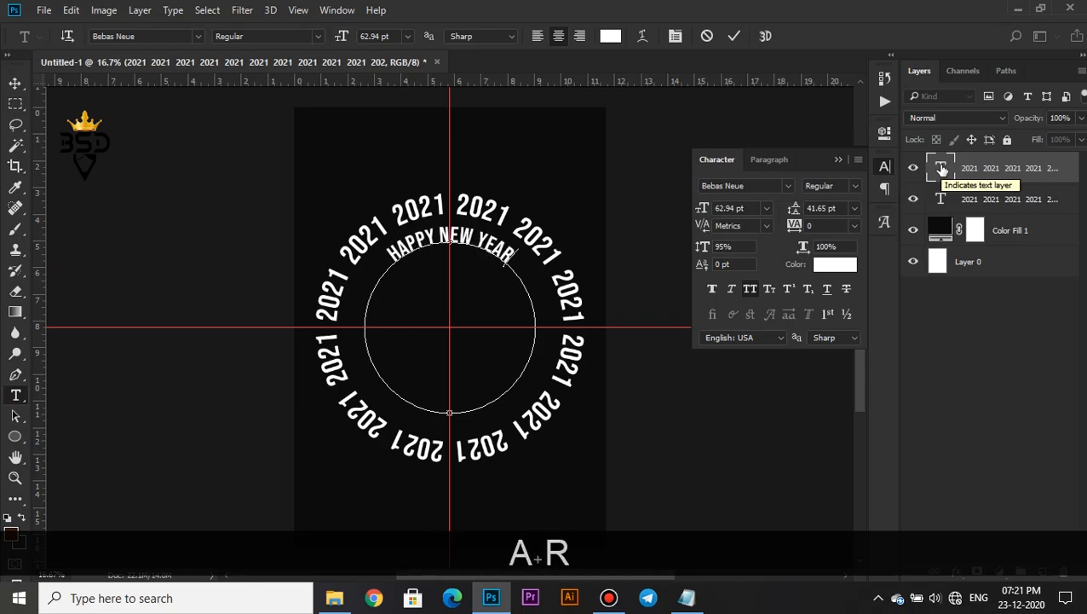
pyautogui.write('  HAPPY NEW YA')
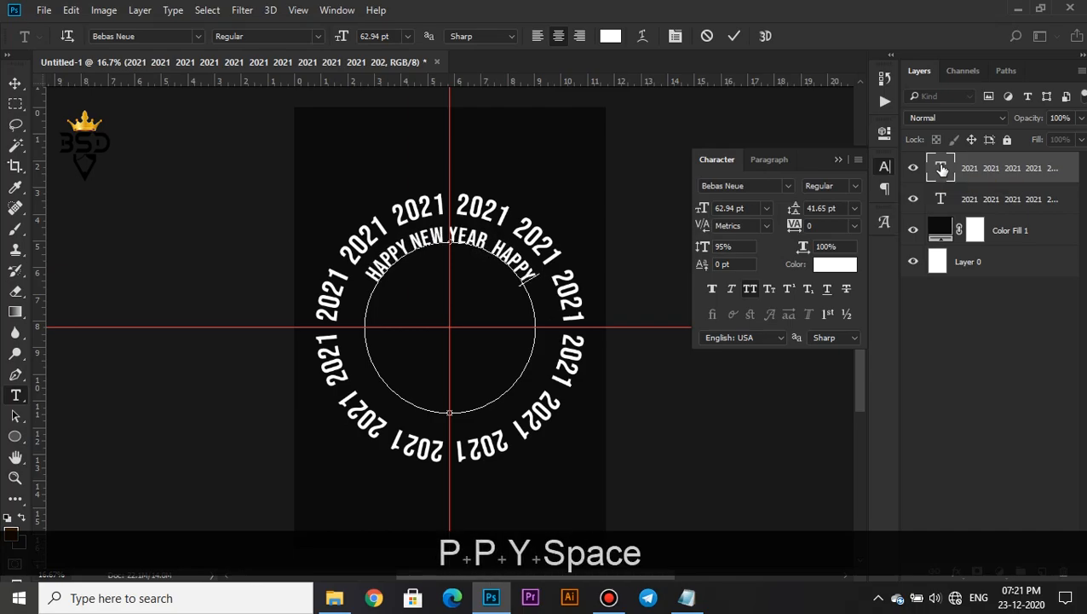
pyautogui.press('BackSpace')
pyautogui.write('EAR HA')
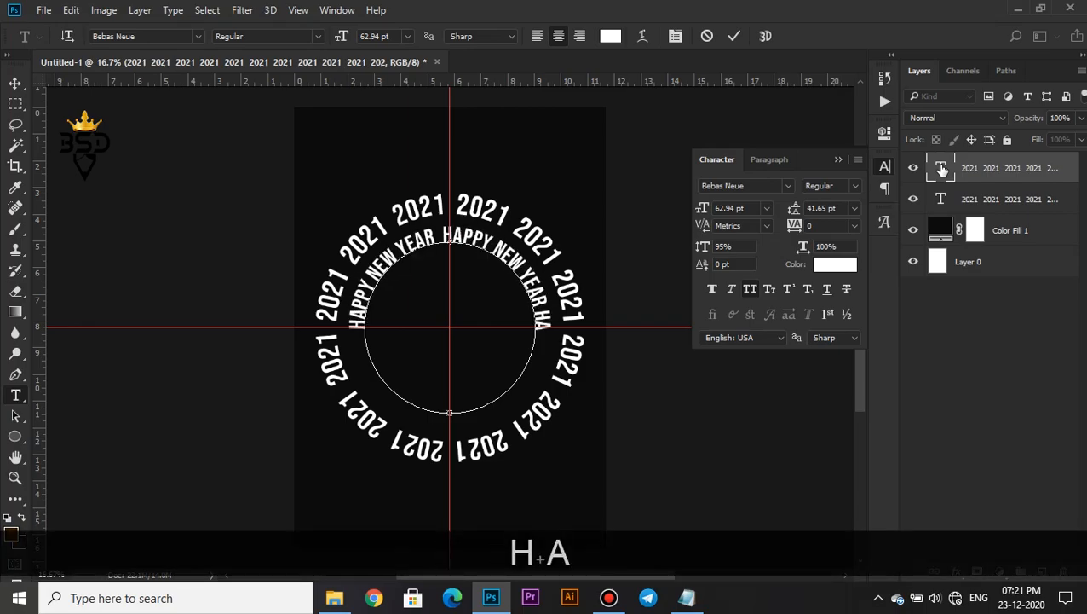
pyautogui.press('BackSpace')
pyautogui.press('BackSpace')
pyautogui.write('HAPPY ')
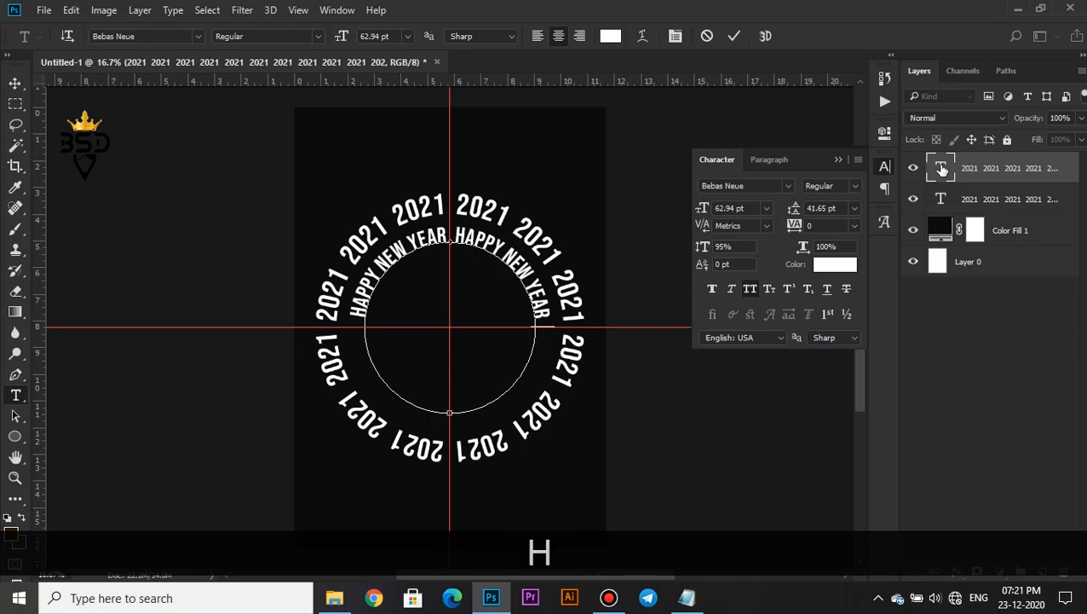
pyautogui.write('NEW YEAR')
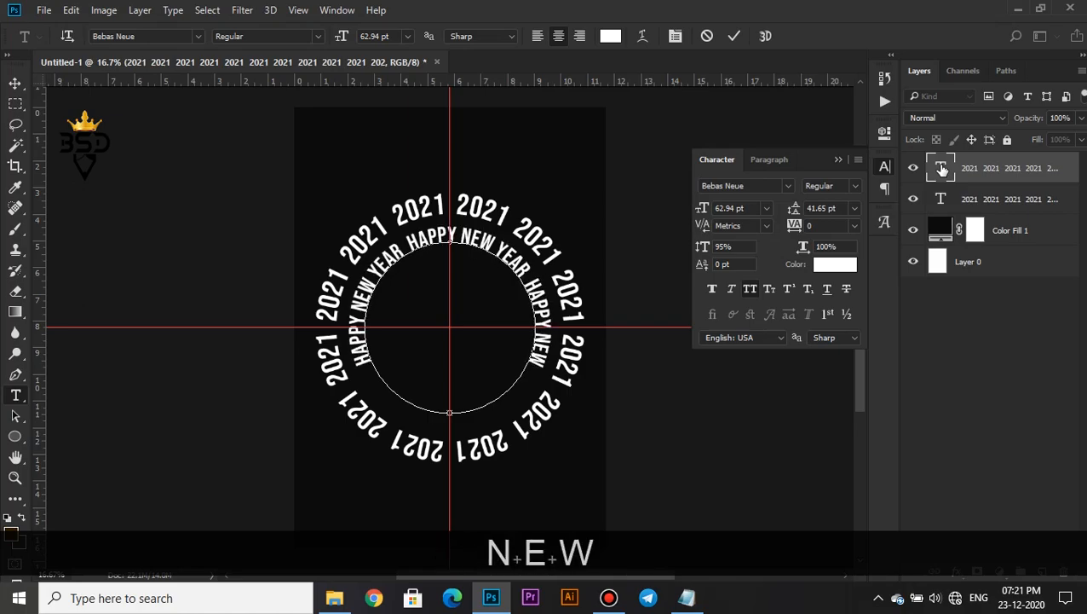
pyautogui.write(' HAPPY NEW YEAR HAPPY')
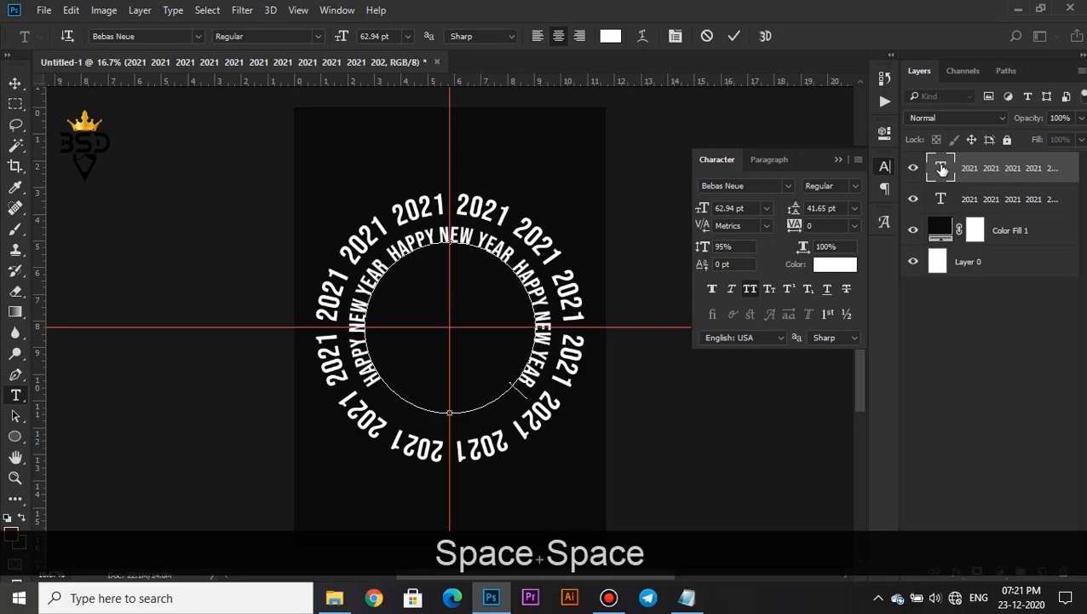
pyautogui.write(' NEW ')
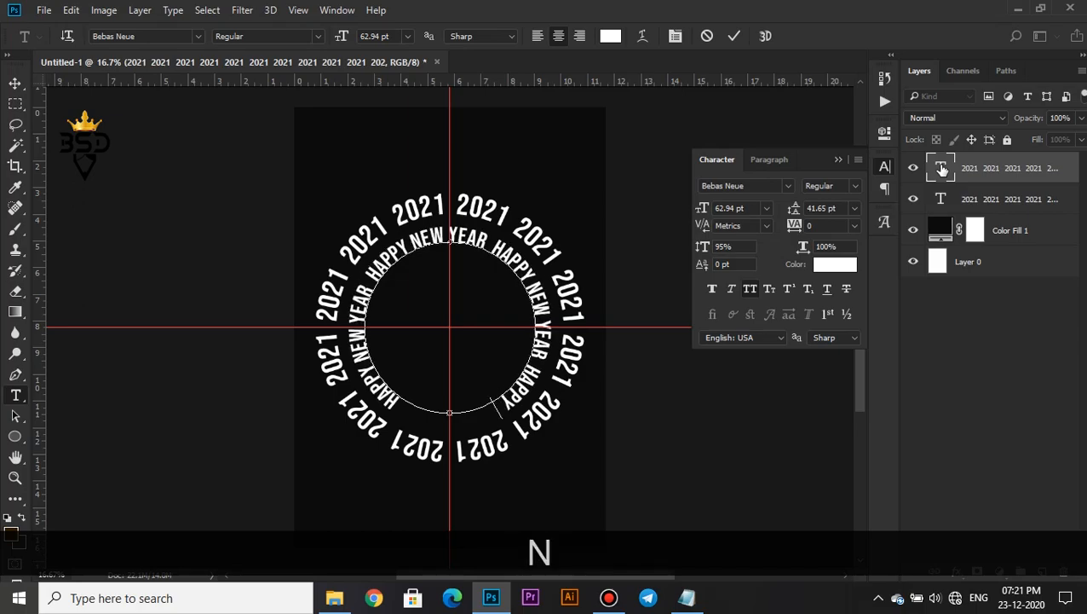
pyautogui.write('YEAR')
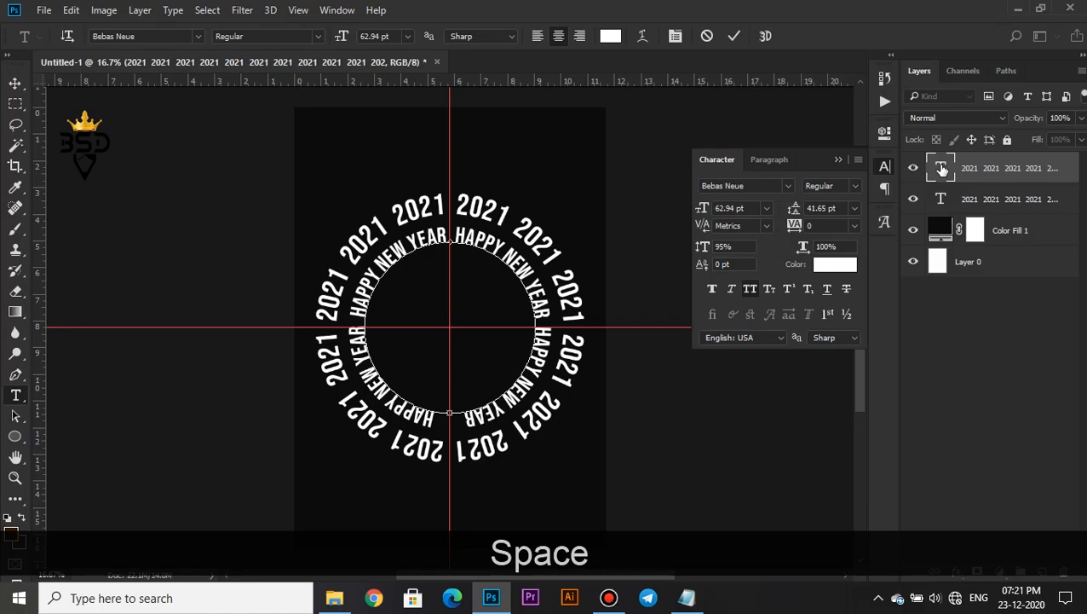
# - Set the font size of the whole HAPPY NEW YEAR ring to 65.94 pt
pyautogui.hotkey('ctrl', 'a')
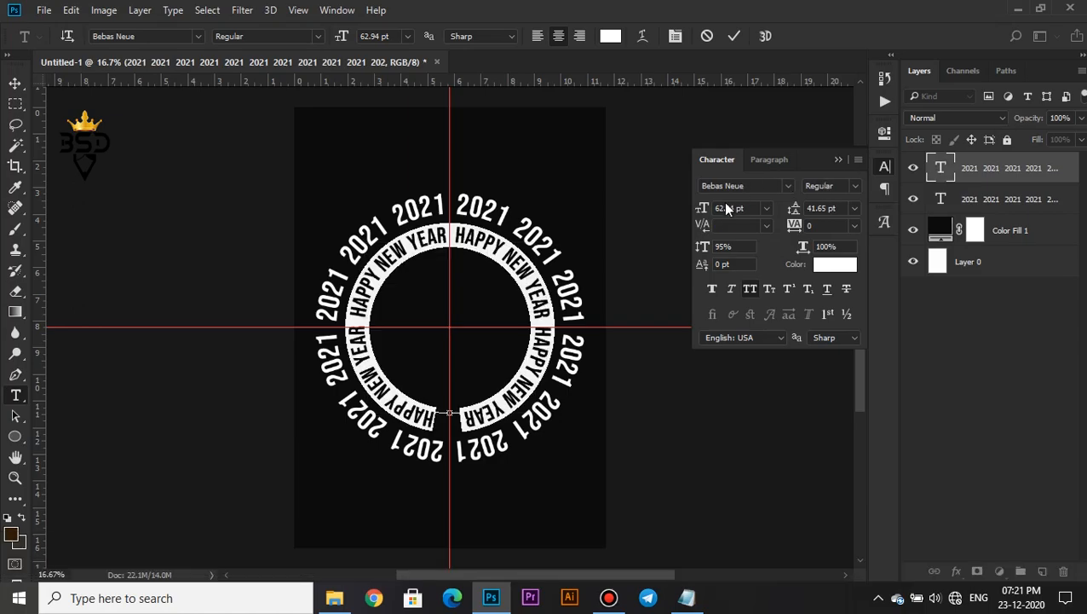
pyautogui.moveTo(706, 213); pyautogui.dragTo(706, 212)
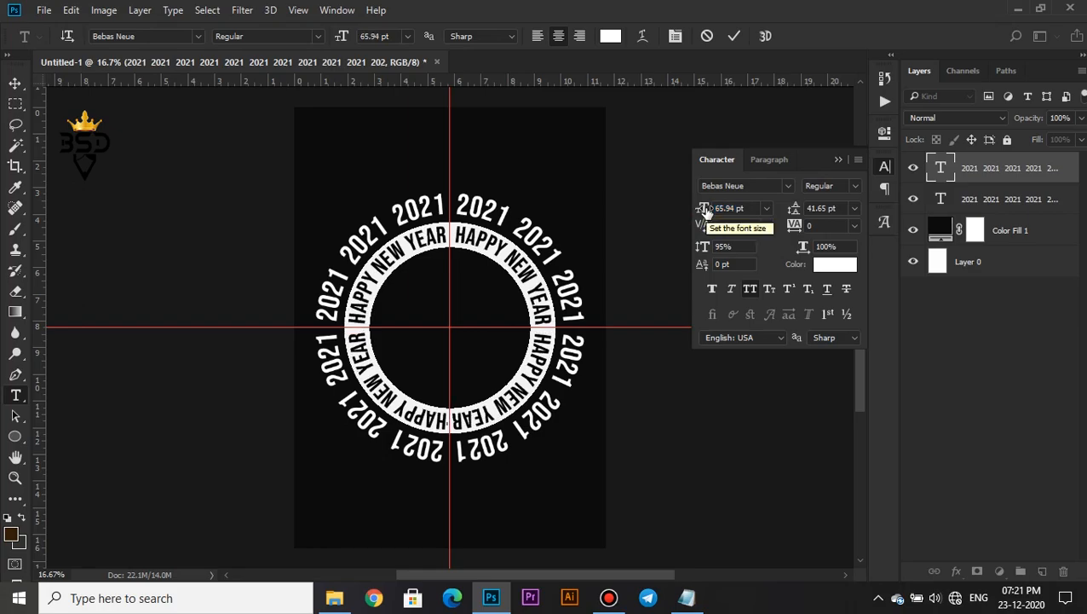
pyautogui.click(734, 35)
pyautogui.press('v')
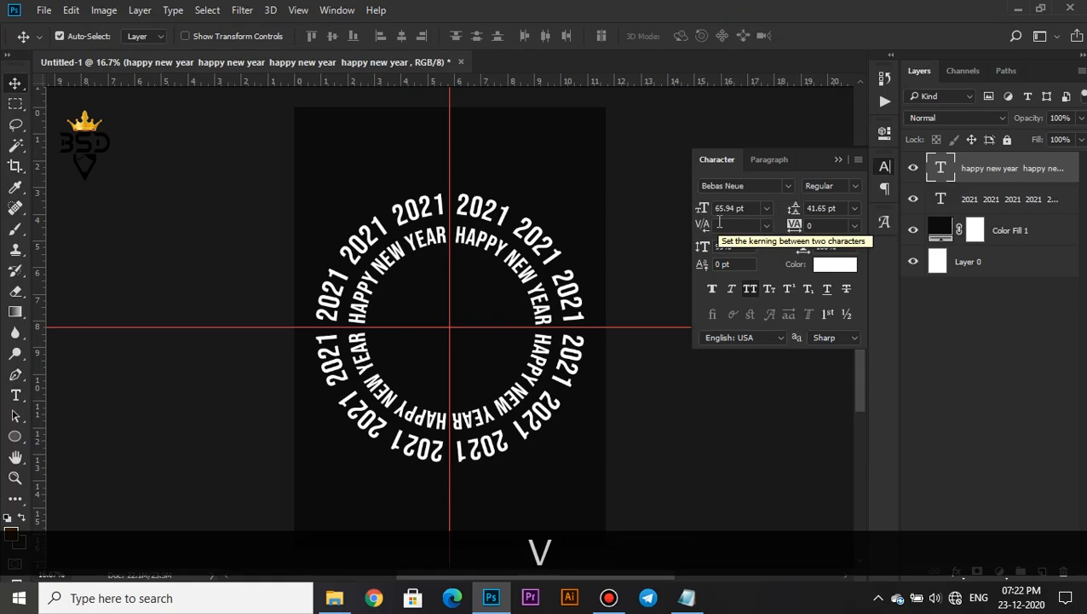
# - Duplicate the outer 2021 ring and scale the copy about its center to about 56%, inside the HAPPY NEW YEAR ring
pyautogui.click(1014, 200)
pyautogui.hotkey('ctrl', 'j')
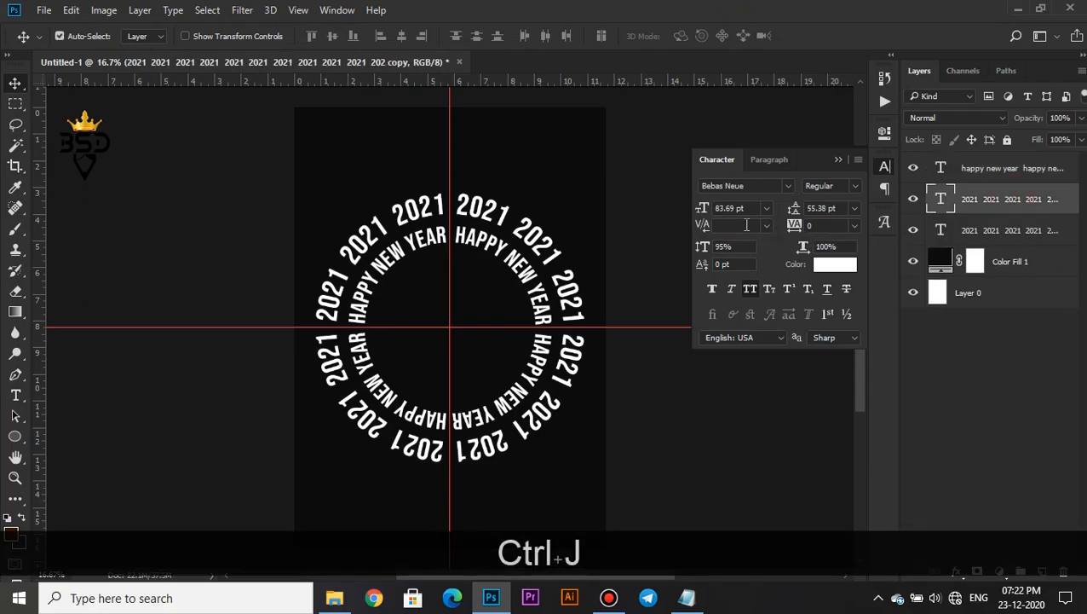
pyautogui.hotkey('ctrl', 't')
pyautogui.moveTo(586, 185); pyautogui.dragTo(527, 251)
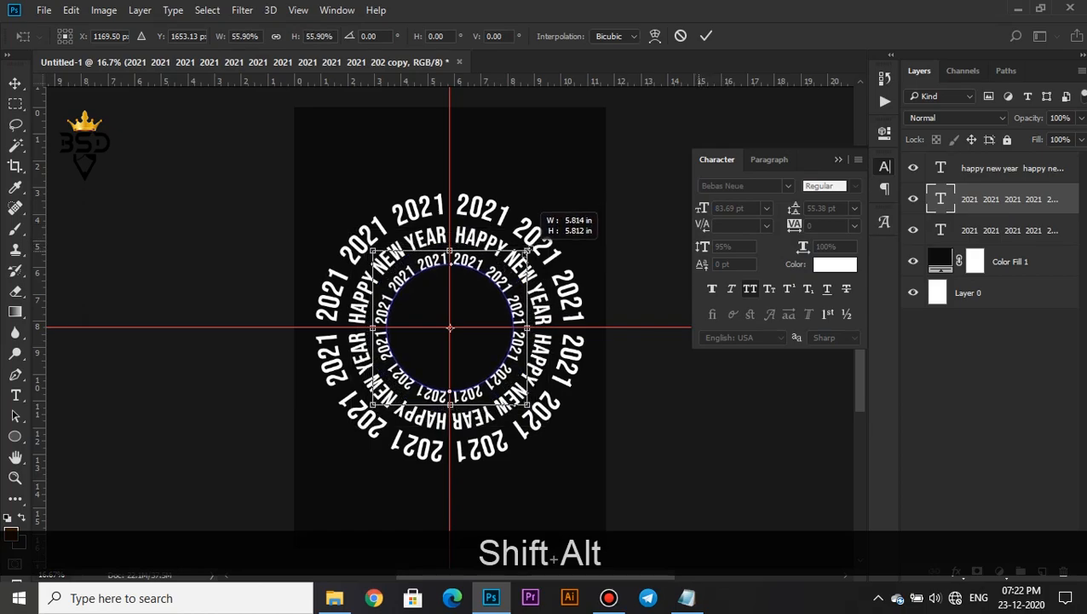
pyautogui.press('Return')
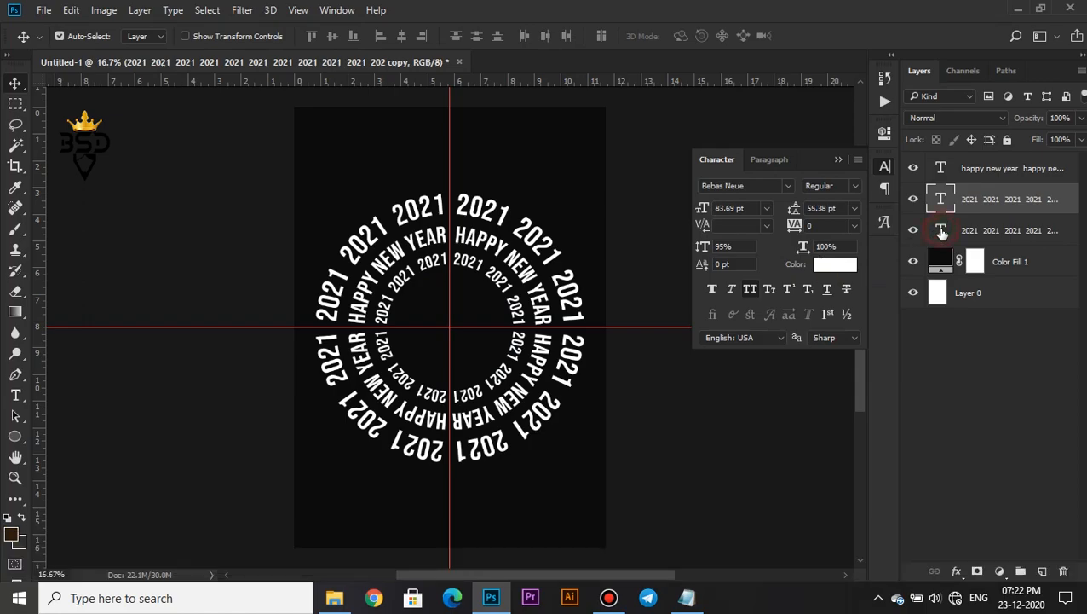
# - Change the text color of the outer 2021 ring to green 03990e
pyautogui.click(942, 232)
pyautogui.doubleClick(942, 230)
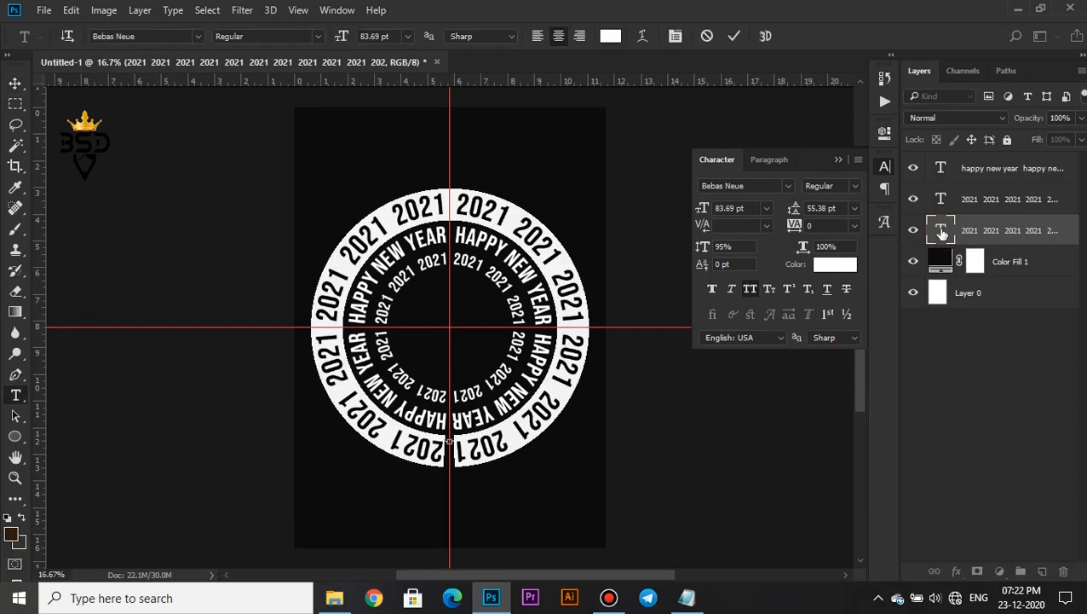
pyautogui.click(825, 267)
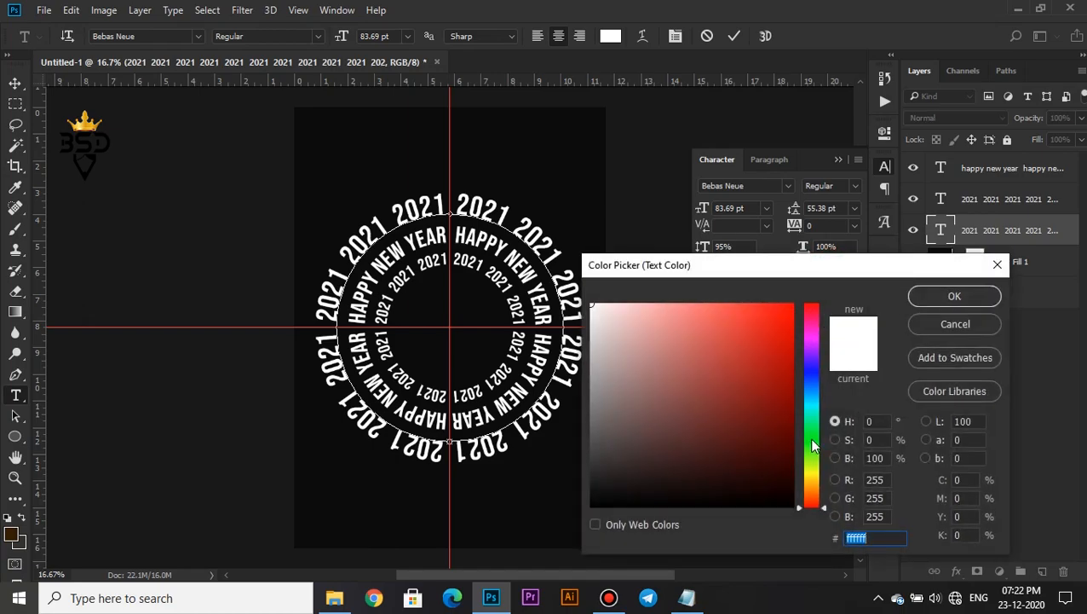
pyautogui.click(811, 440)
pyautogui.click(785, 441)
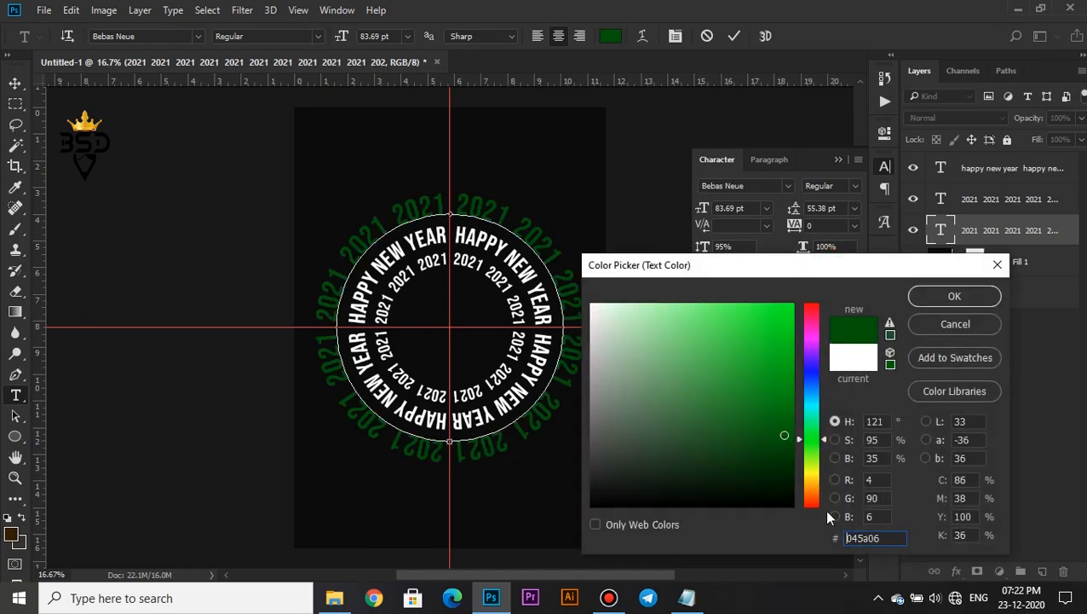
pyautogui.write('0399')
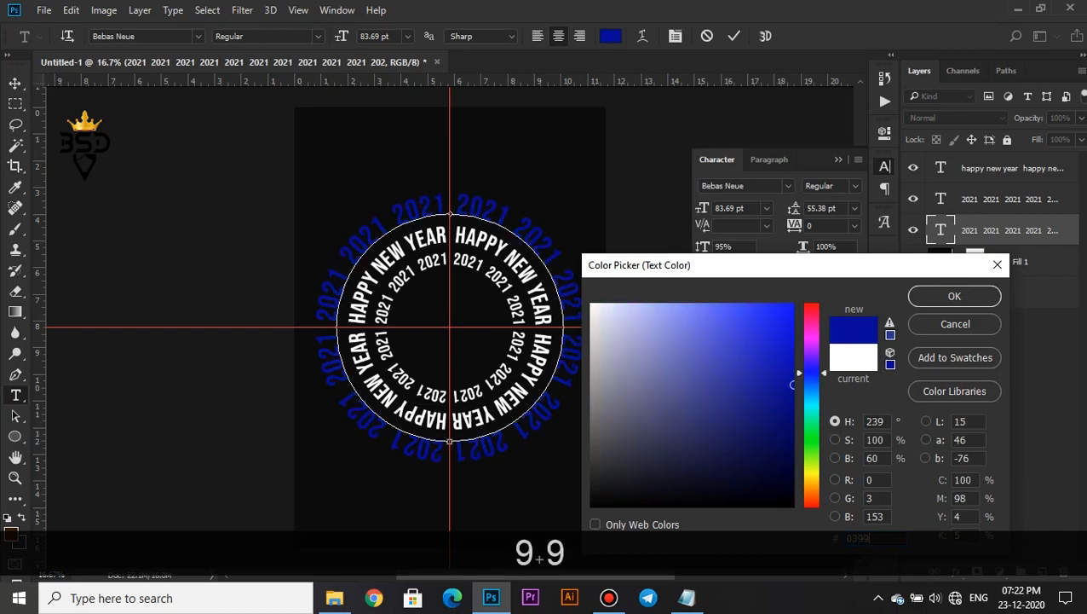
pyautogui.write('0e')
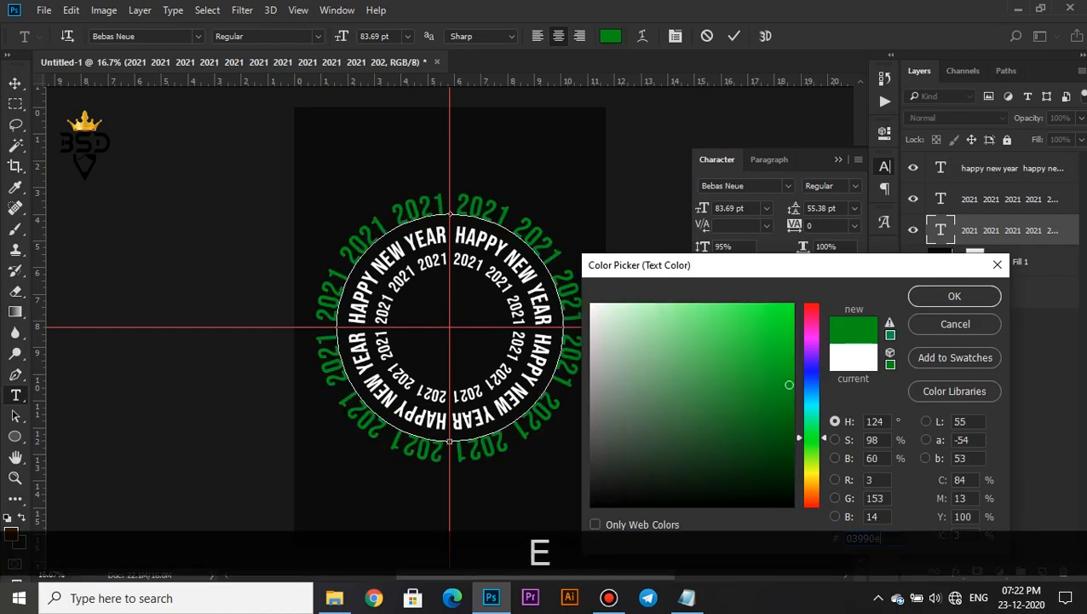
pyautogui.click(955, 297)
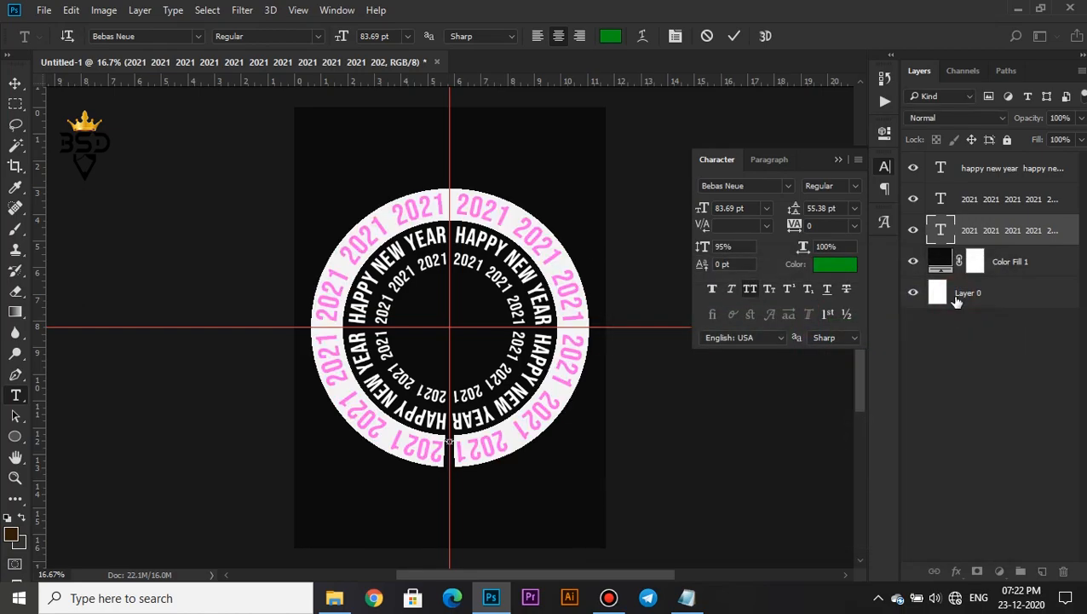
pyautogui.click(734, 36)
pyautogui.press('v')
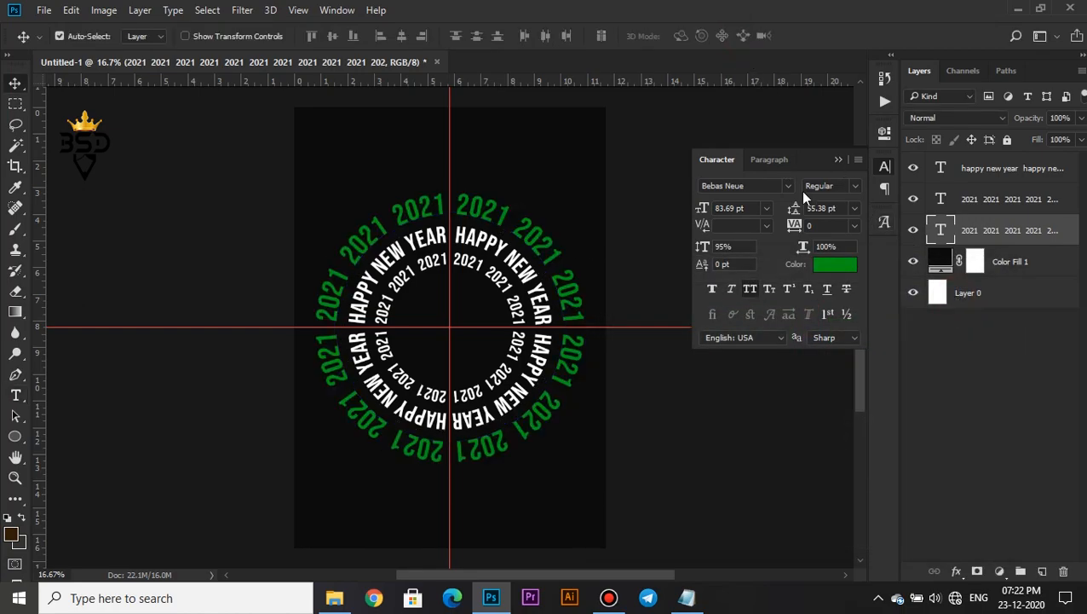
# - Change the text color of the inner 2021 ring to the same green as the outer ring, 03990e
pyautogui.hotkey('ctrl', '=')
pyautogui.doubleClick(941, 198)
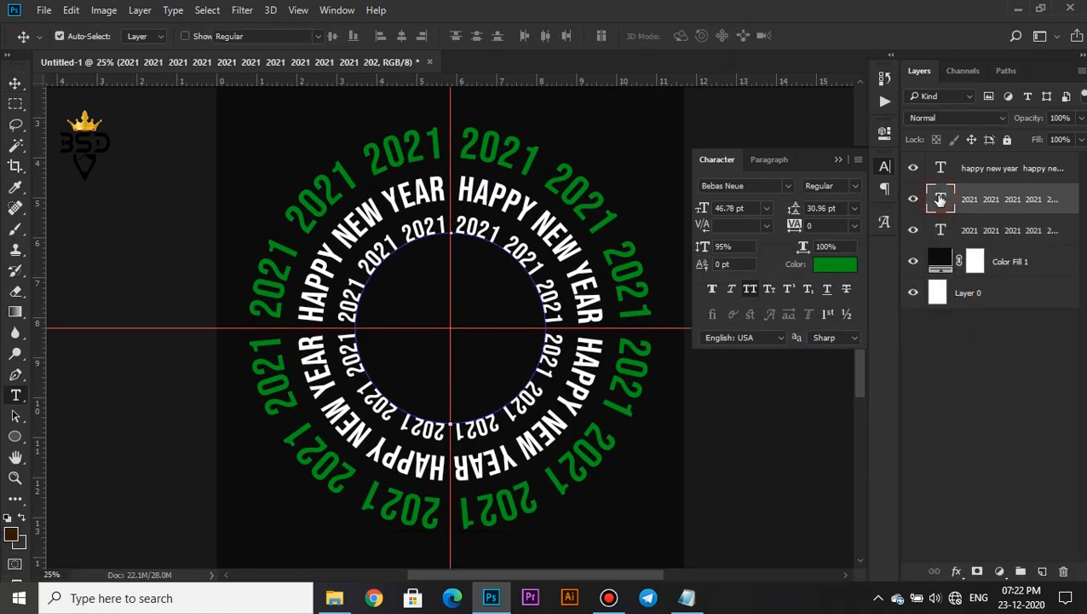
pyautogui.click(610, 37)
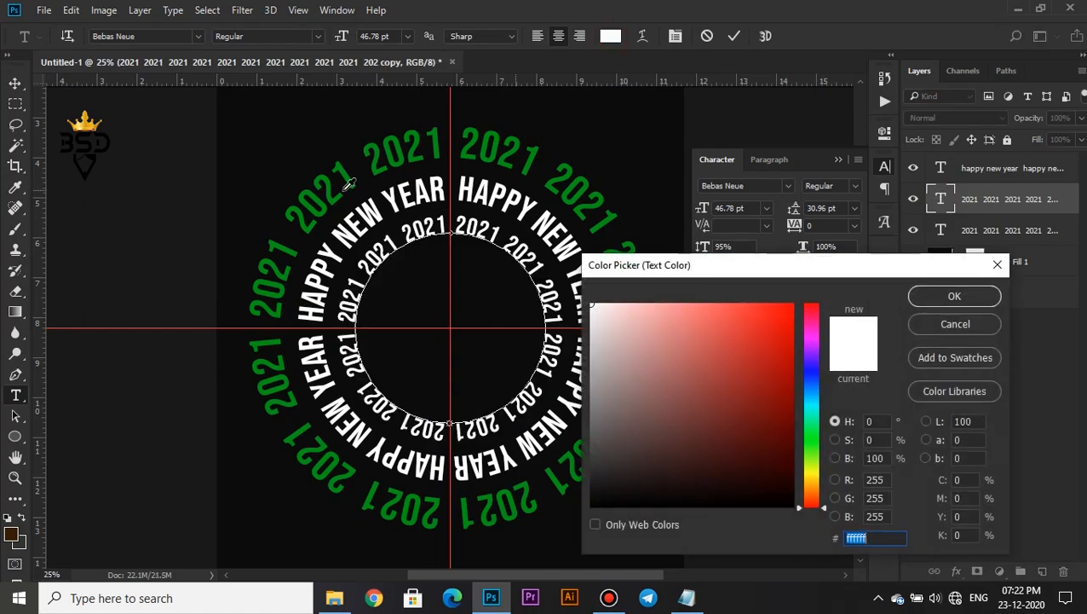
pyautogui.click(379, 154)
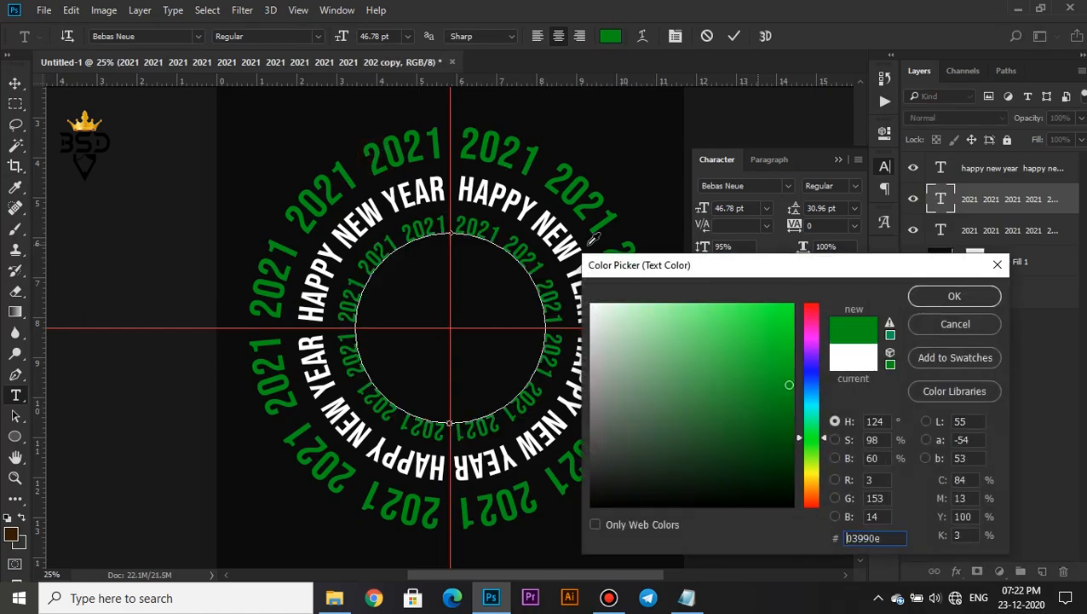
pyautogui.click(919, 298)
pyautogui.click(734, 35)
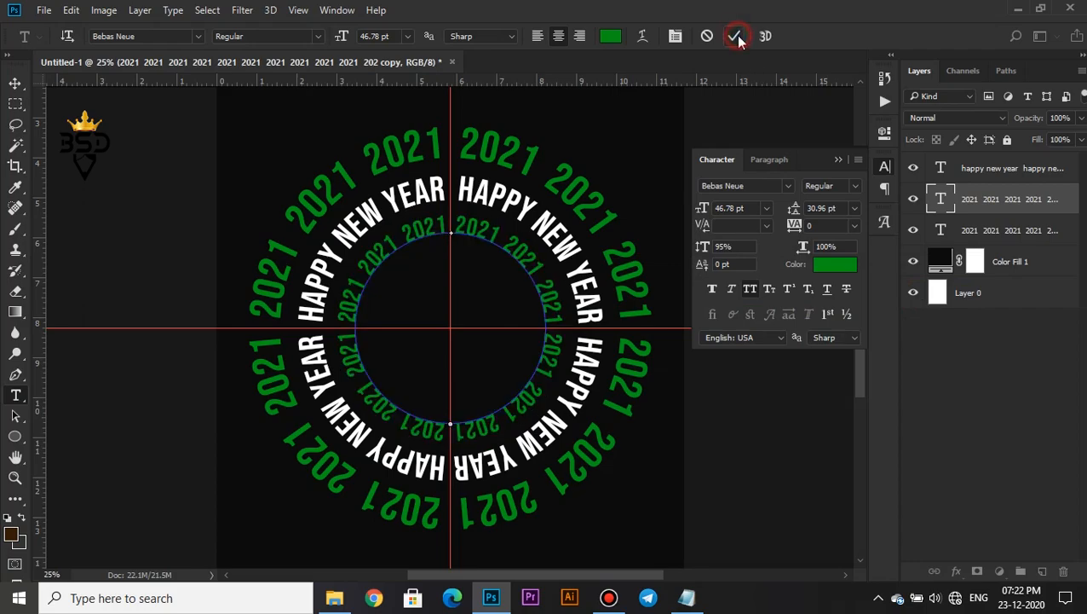
pyautogui.press('v')
pyautogui.click(913, 201)
pyautogui.click(913, 201)
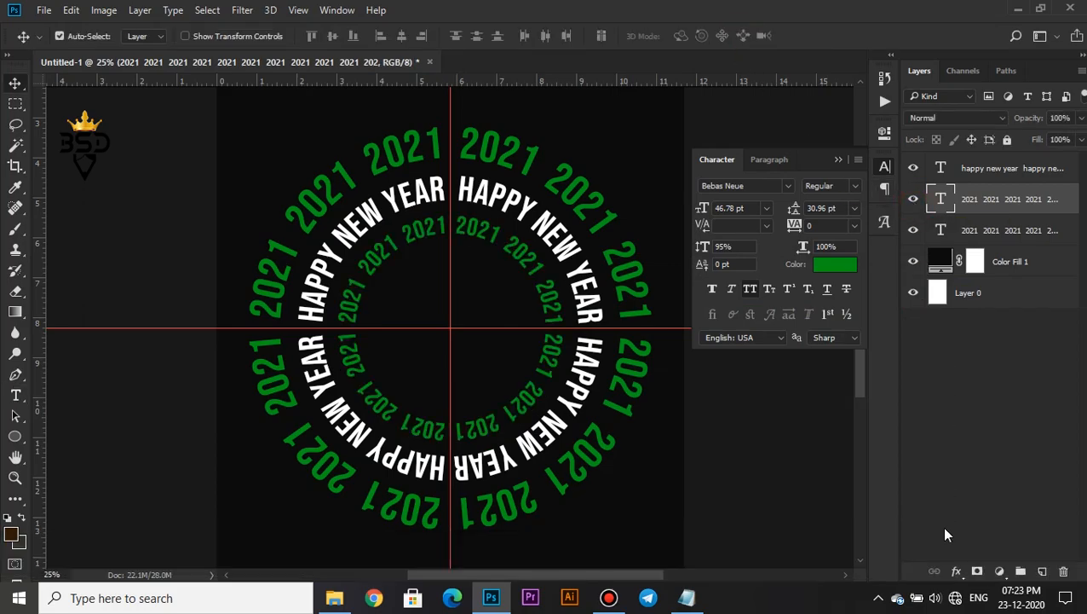
# - Add a reversed radial green-to-black gradient overlay to the inner 2021 ring at 95% opacity and 142% scale
pyautogui.click(957, 572)
pyautogui.click(980, 512)
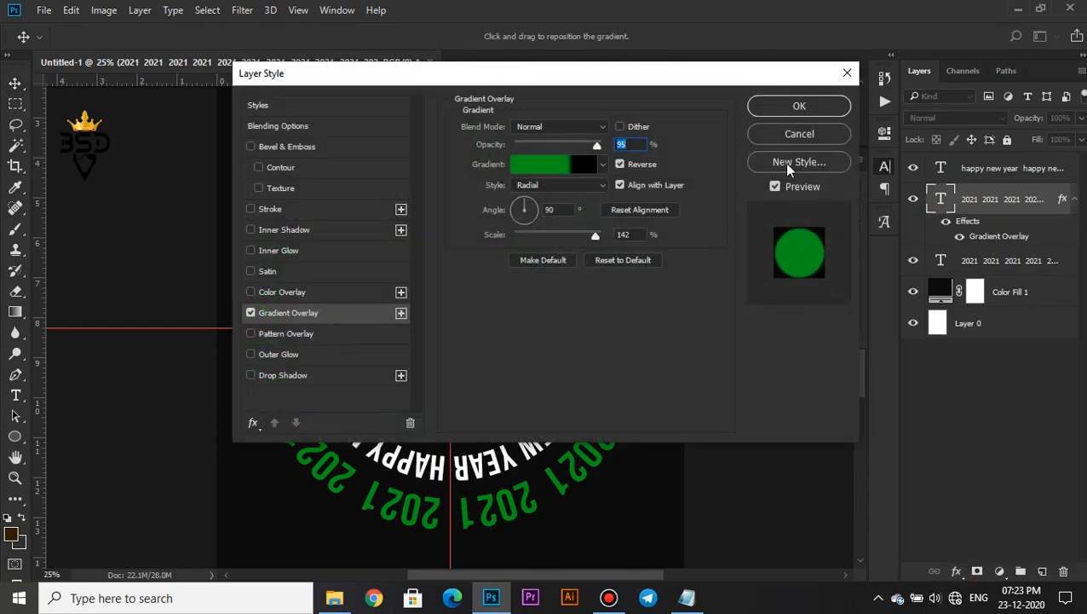
pyautogui.moveTo(570, 84); pyautogui.dragTo(856, 193)
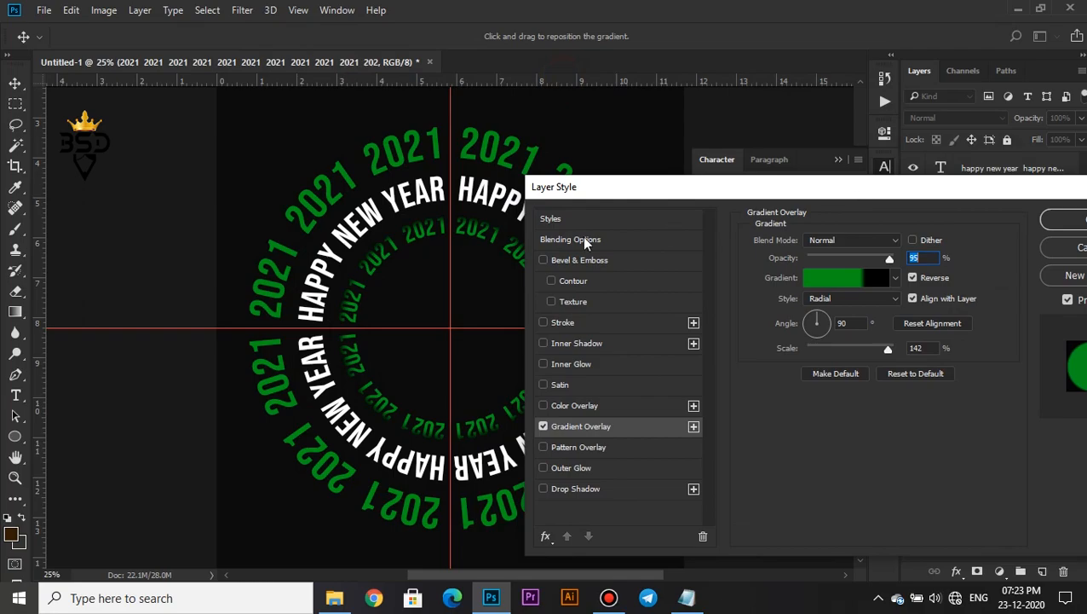
pyautogui.hotkey('ctrl', '=')
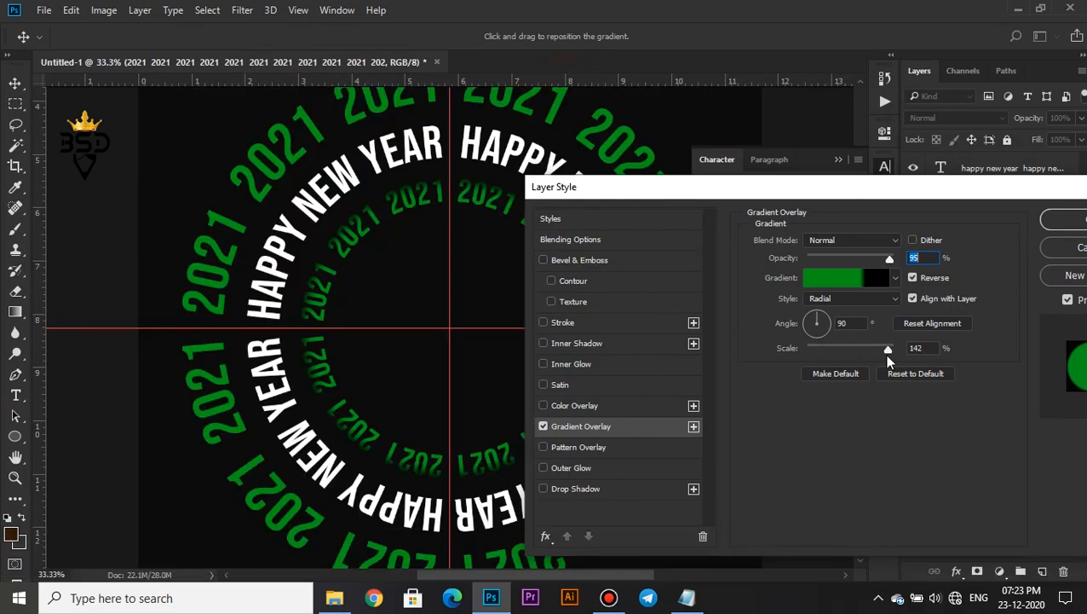
pyautogui.moveTo(888, 350); pyautogui.dragTo(894, 349)
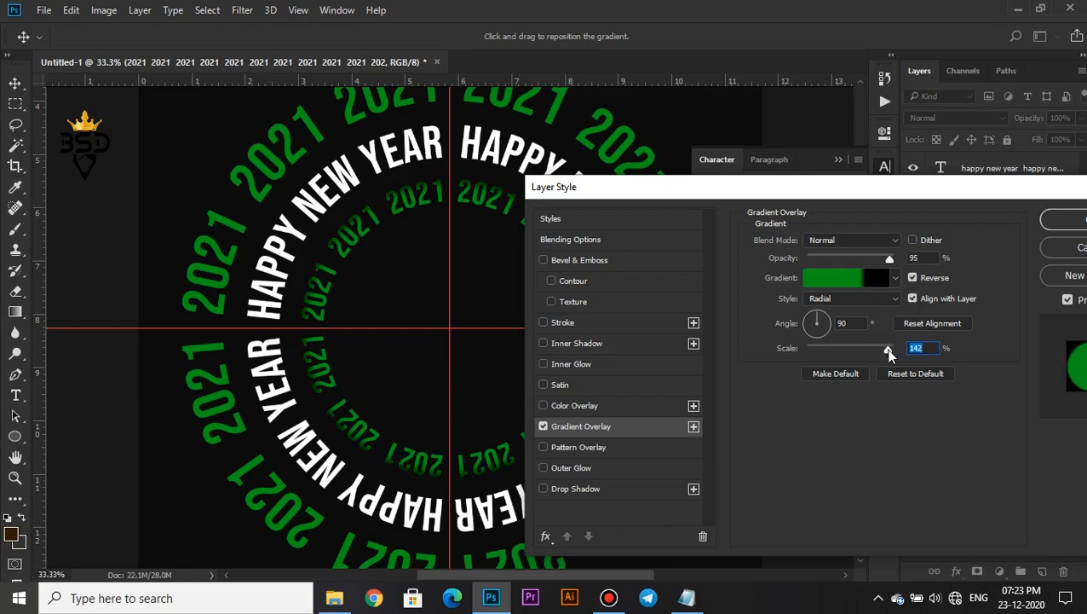
pyautogui.click(1051, 224)
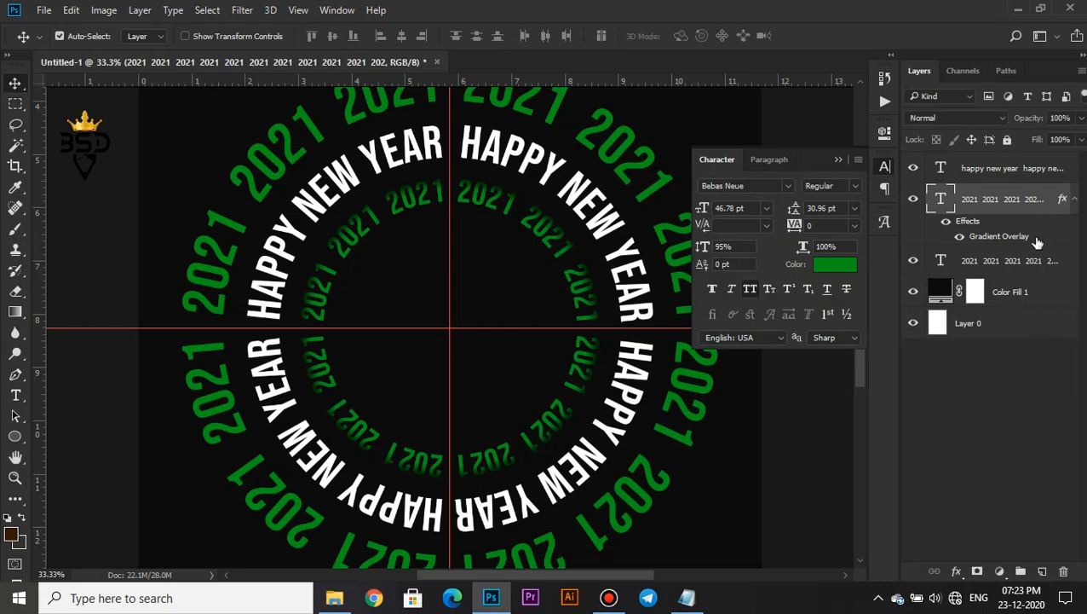
# - Add a reversed radial gradient overlay to the HAPPY NEW YEAR ring at 95% opacity and 142% scale
pyautogui.click(961, 175)
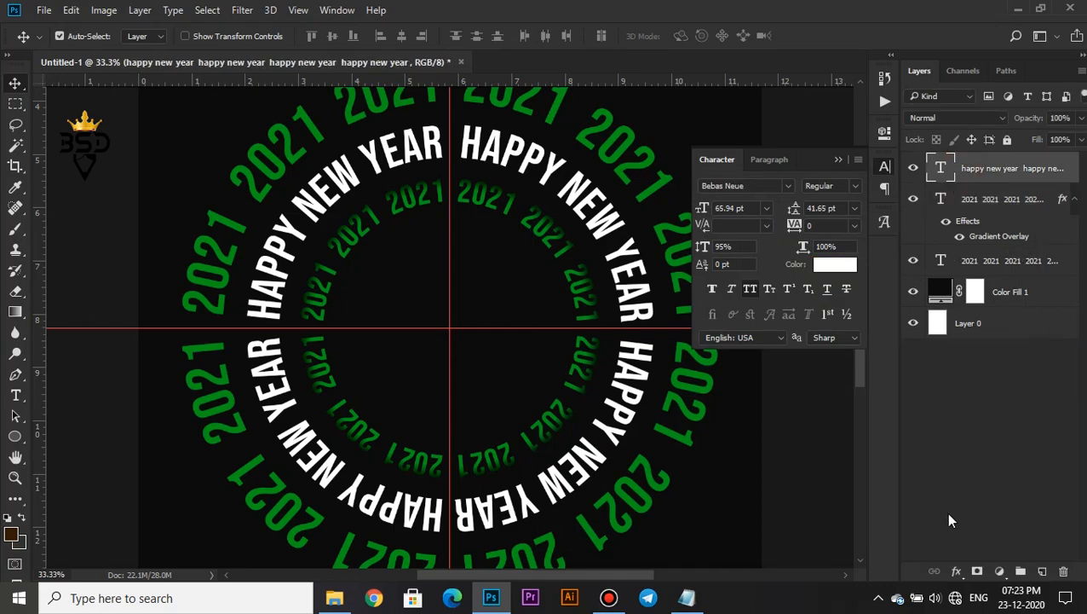
pyautogui.click(955, 572)
pyautogui.click(996, 510)
pyautogui.moveTo(535, 81); pyautogui.dragTo(810, 188)
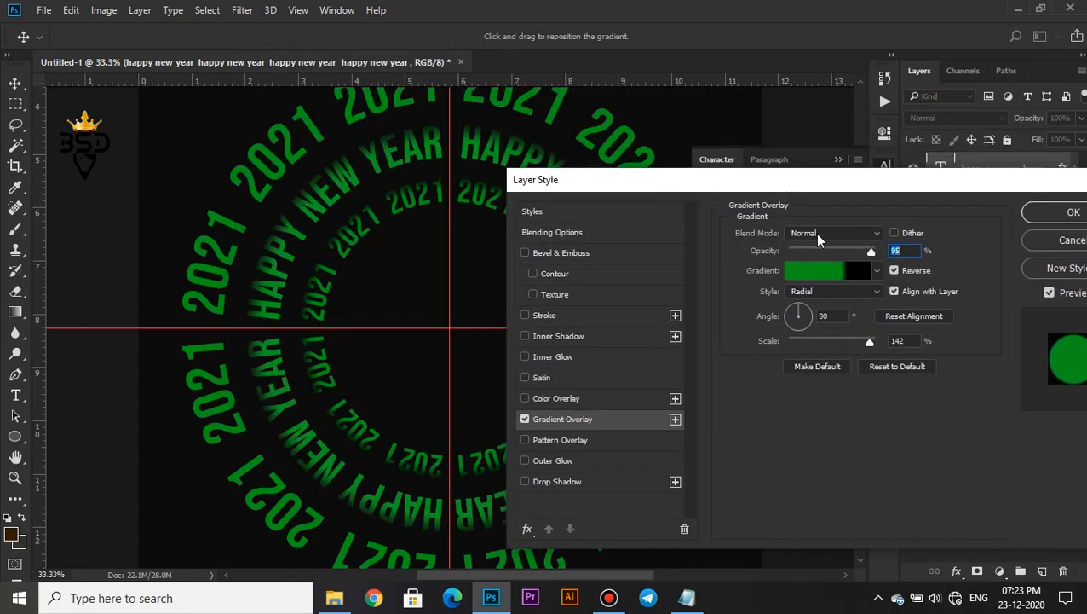
# - Recolor the green stop at 35% in the HAPPY NEW YEAR ring's gradient to white and apply the overlay
pyautogui.click(839, 278)
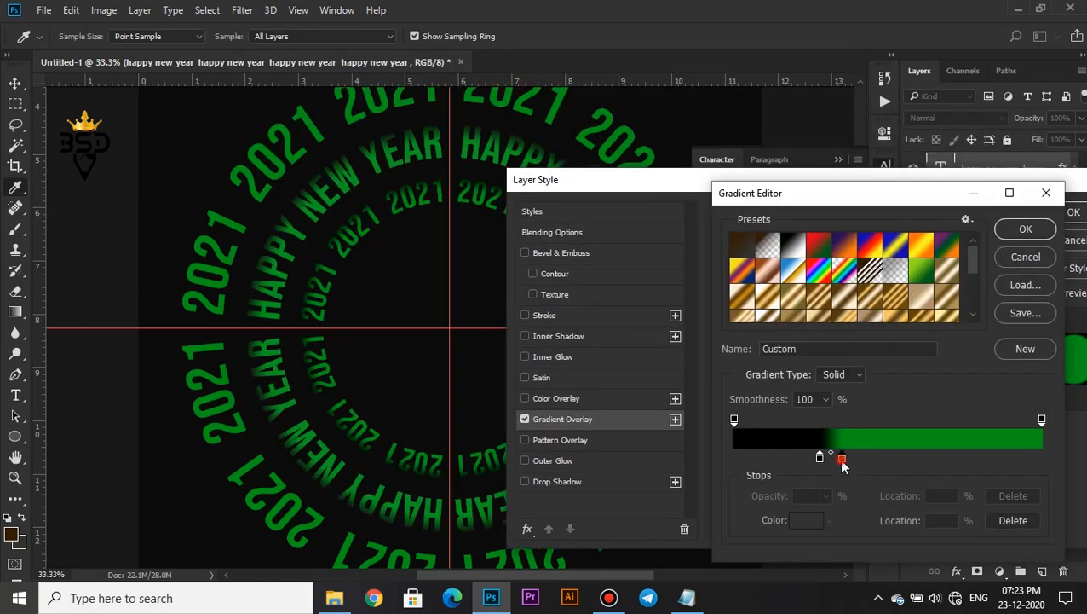
pyautogui.click(842, 461)
pyautogui.click(806, 522)
pyautogui.click(709, 438)
pyautogui.moveTo(709, 438); pyautogui.dragTo(581, 298)
pyautogui.click(917, 300)
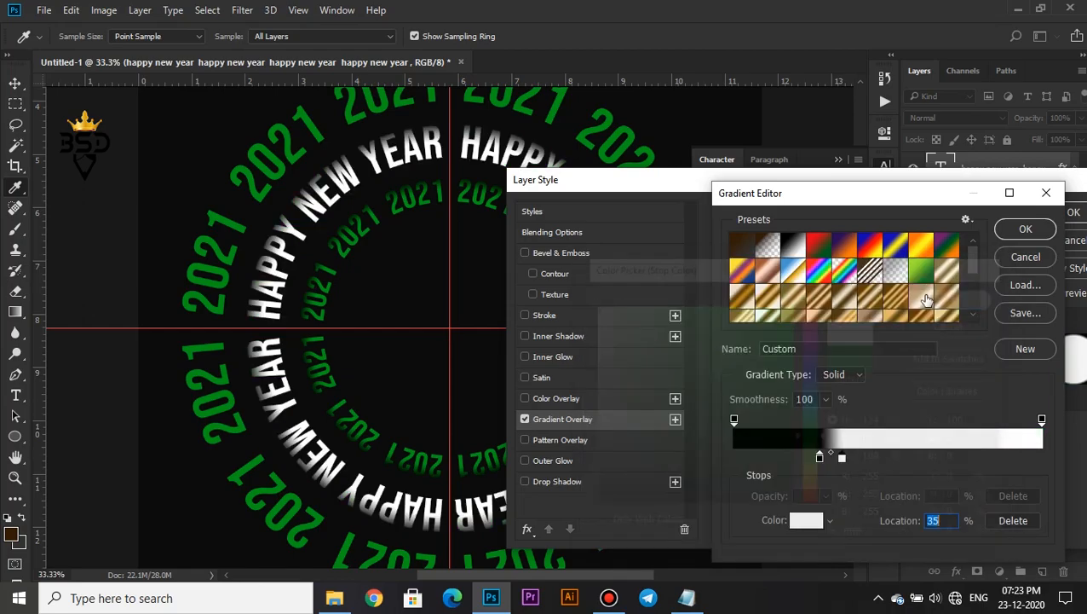
pyautogui.click(1026, 232)
pyautogui.click(1046, 213)
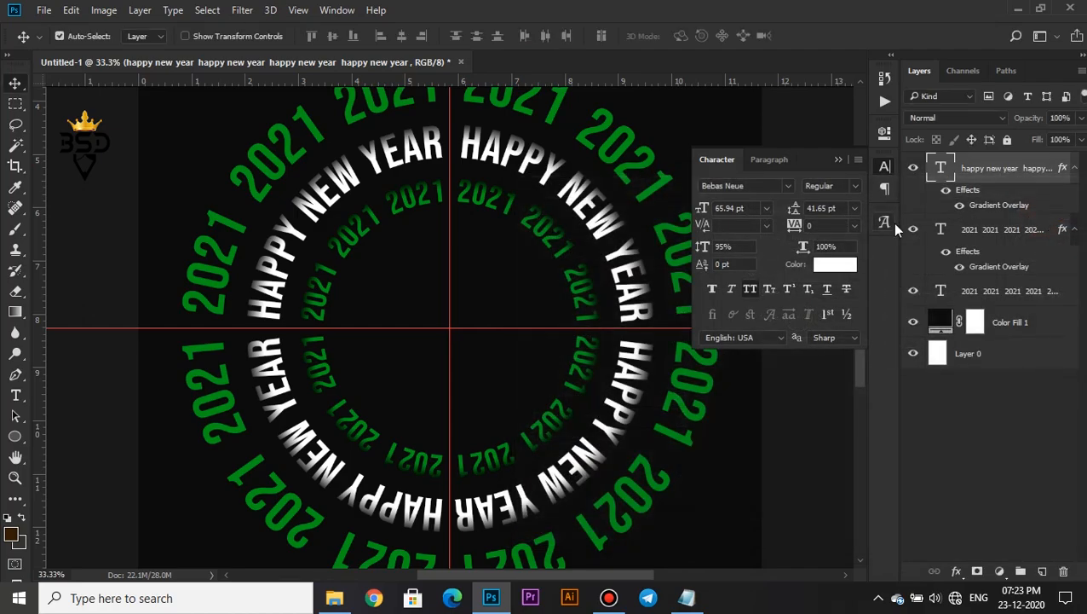
# - Place the clock image from the new year folder in File Explorer onto the poster, over the middle of the rings
pyautogui.hotkey('ctrl', '-')
pyautogui.hotkey('ctrl', '-')
pyautogui.hotkey('ctrl', '-')
pyautogui.hotkey('ctrl', '=')
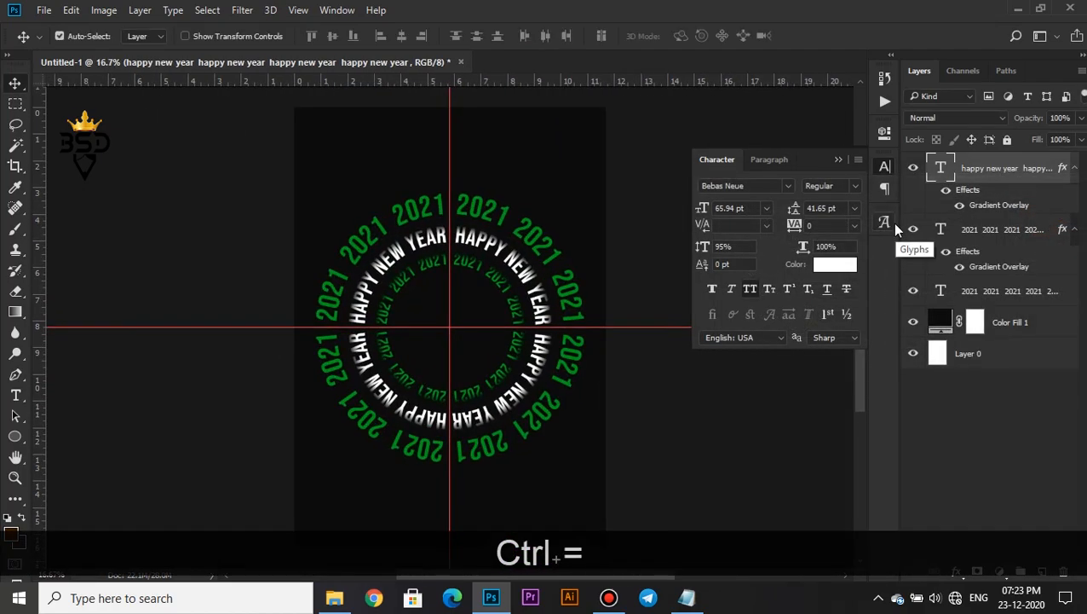
pyautogui.press('v')
pyautogui.click(840, 161)
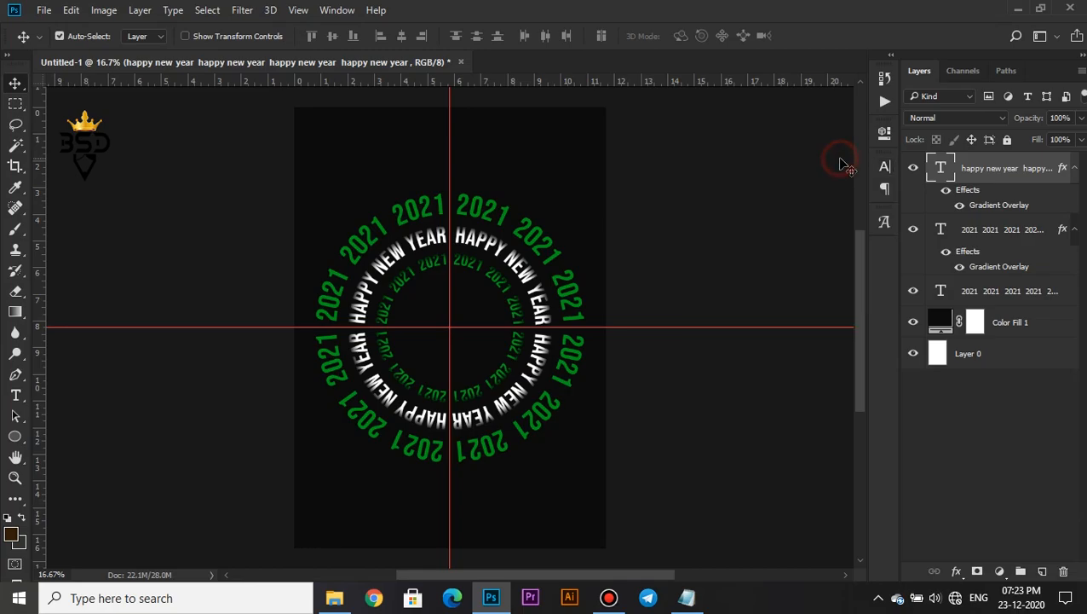
pyautogui.click(336, 598)
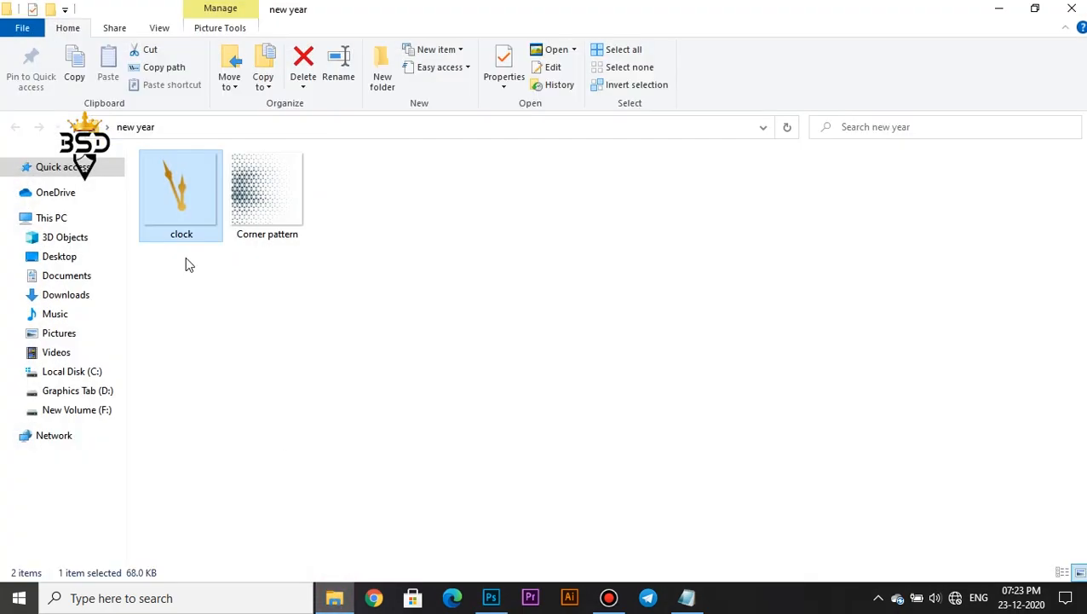
pyautogui.moveTo(229, 266); pyautogui.dragTo(468, 344)
pyautogui.press('Return')
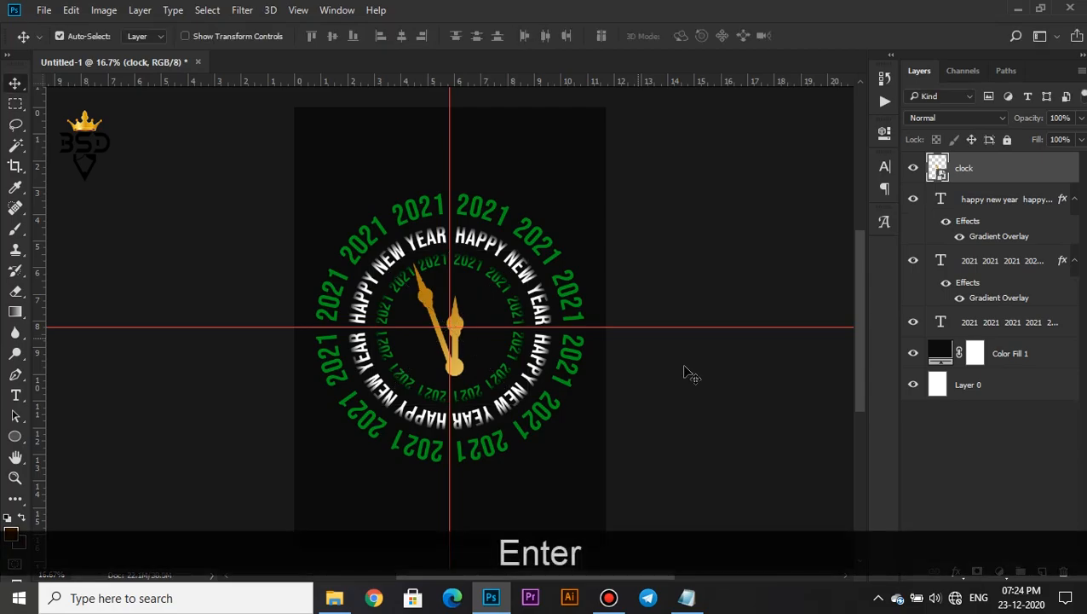
# - Add a white color overlay at 100% opacity to the clock hands
pyautogui.click(957, 571)
pyautogui.click(998, 481)
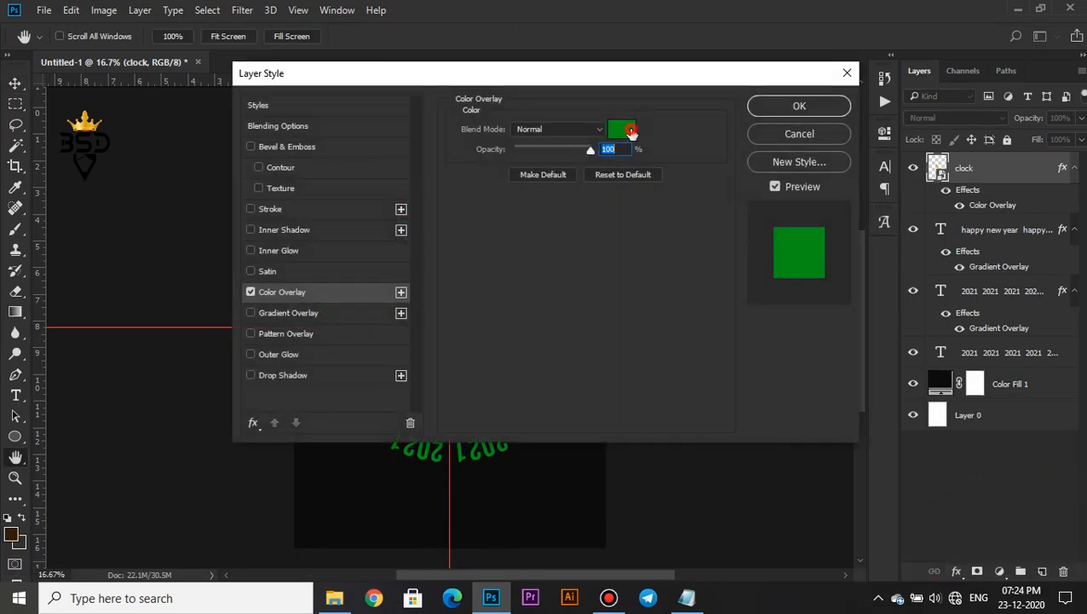
pyautogui.click(631, 130)
pyautogui.click(633, 313)
pyautogui.click(922, 295)
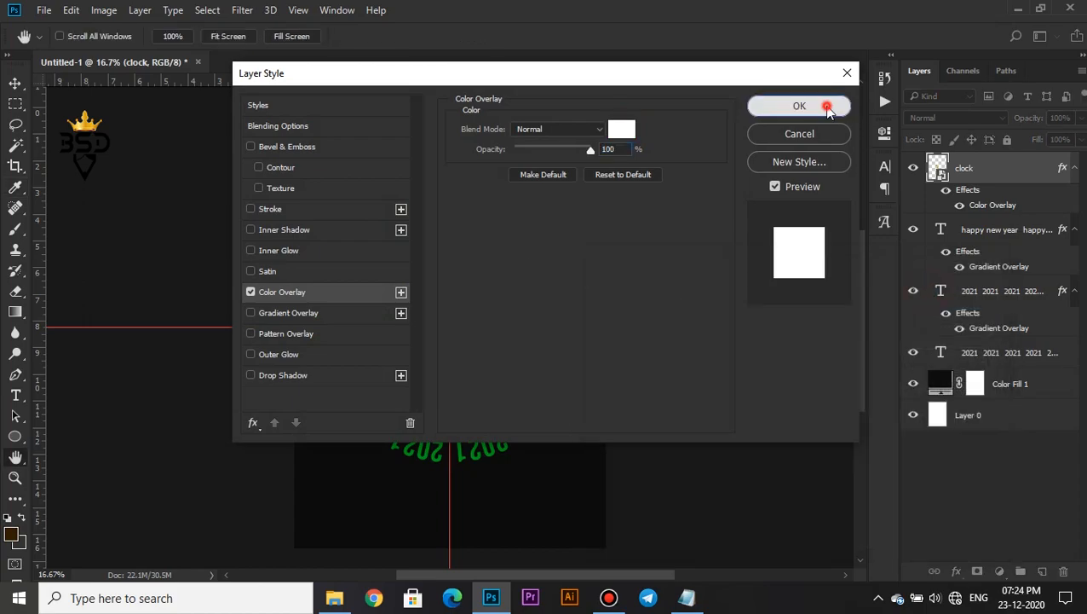
pyautogui.click(800, 105)
# - Scale the clock hands to about 51.3% and align their pivot with the intersection of the guides
pyautogui.hotkey('ctrl', '=')
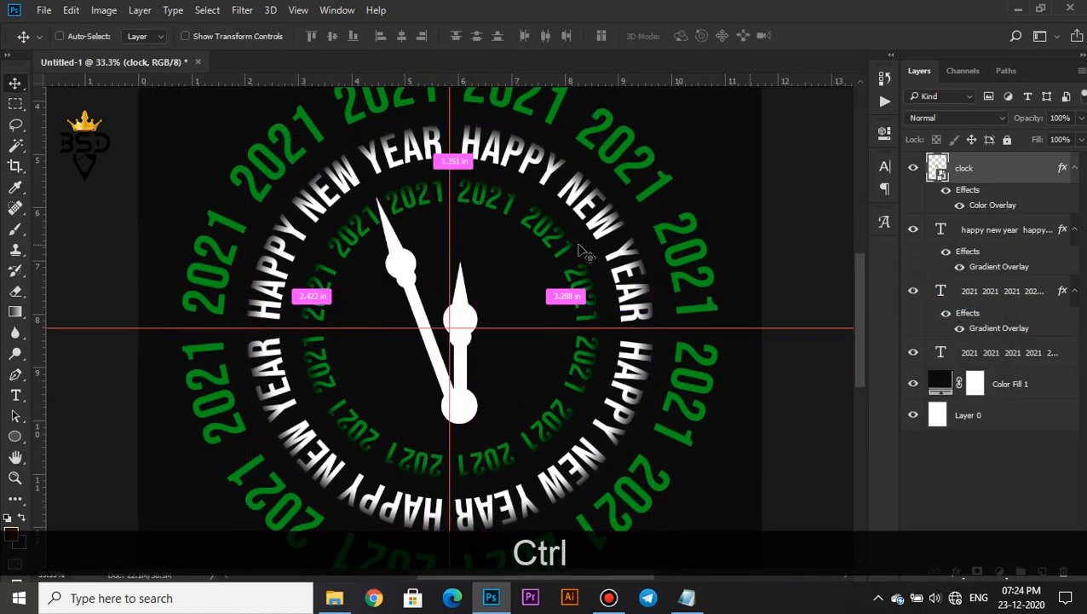
pyautogui.hotkey('ctrl', 't')
pyautogui.moveTo(605, 176); pyautogui.dragTo(528, 254)
pyautogui.moveTo(491, 307); pyautogui.dragTo(484, 271)
pyautogui.press('Down')
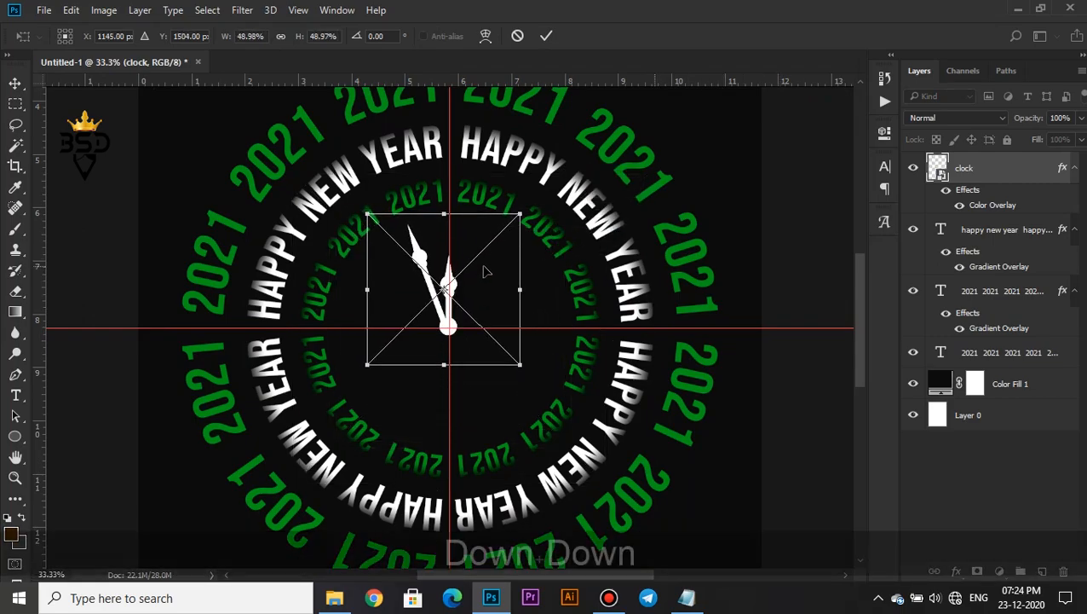
pyautogui.press('Right')
pyautogui.press('Right')
pyautogui.press('Right')
pyautogui.press('Left')
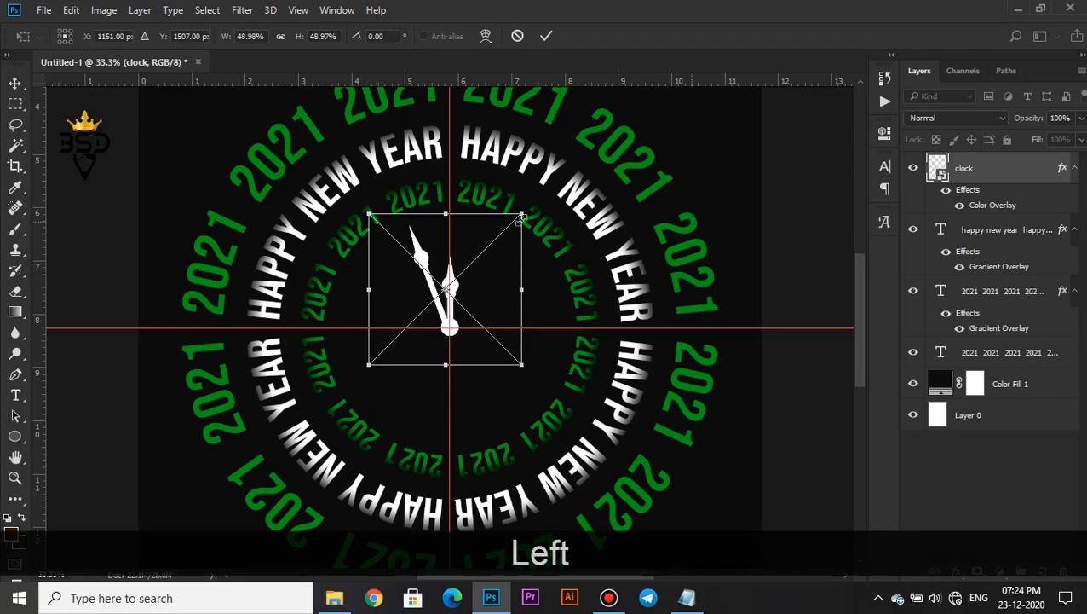
pyautogui.moveTo(521, 219); pyautogui.dragTo(524, 213)
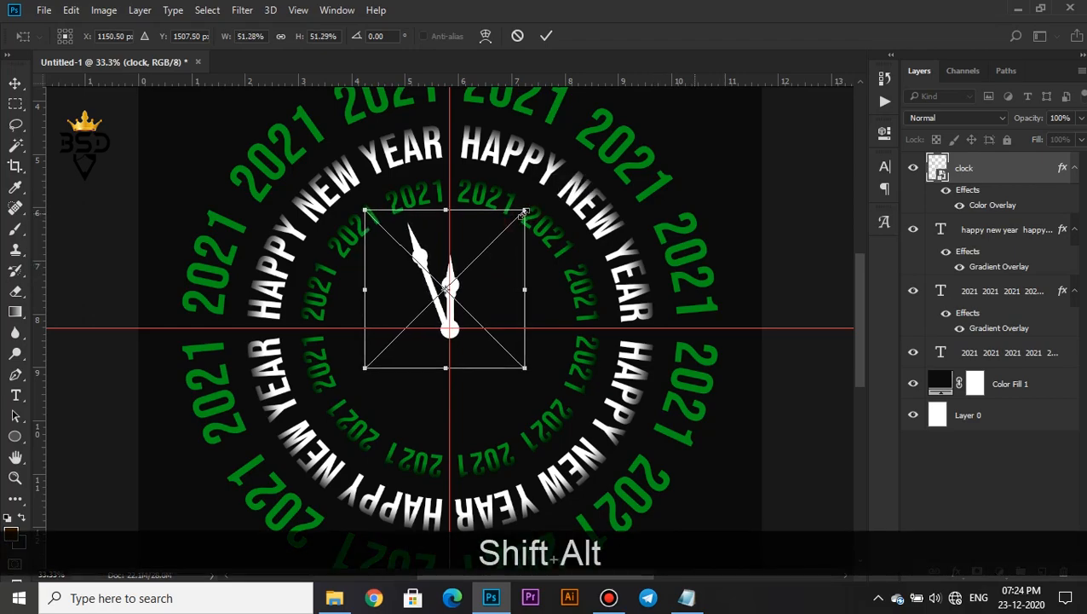
pyautogui.press('Up')
pyautogui.press('Return')
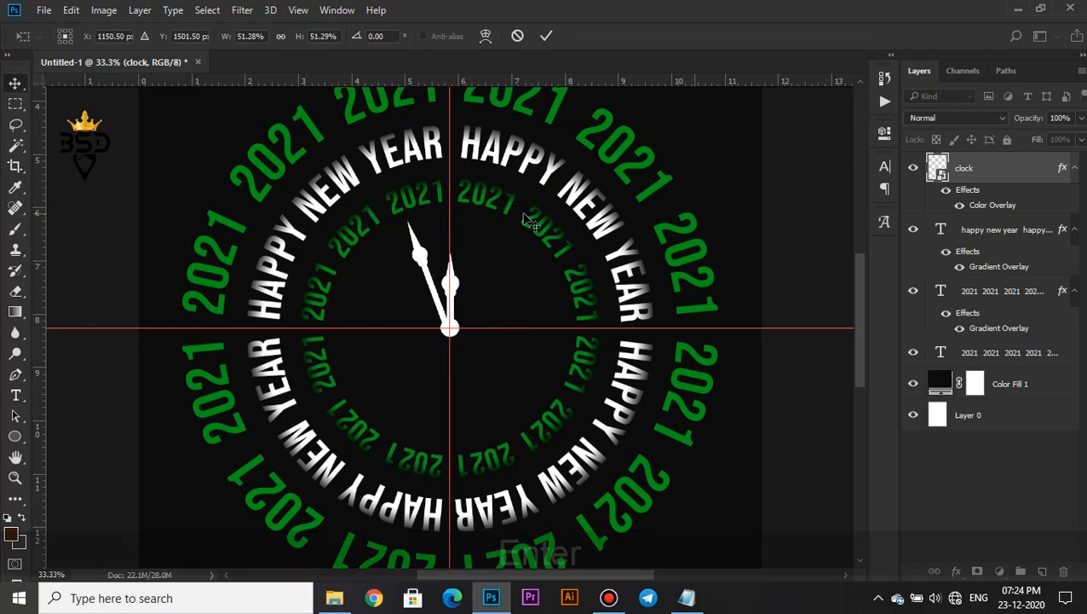
pyautogui.hotkey('ctrl', '-')
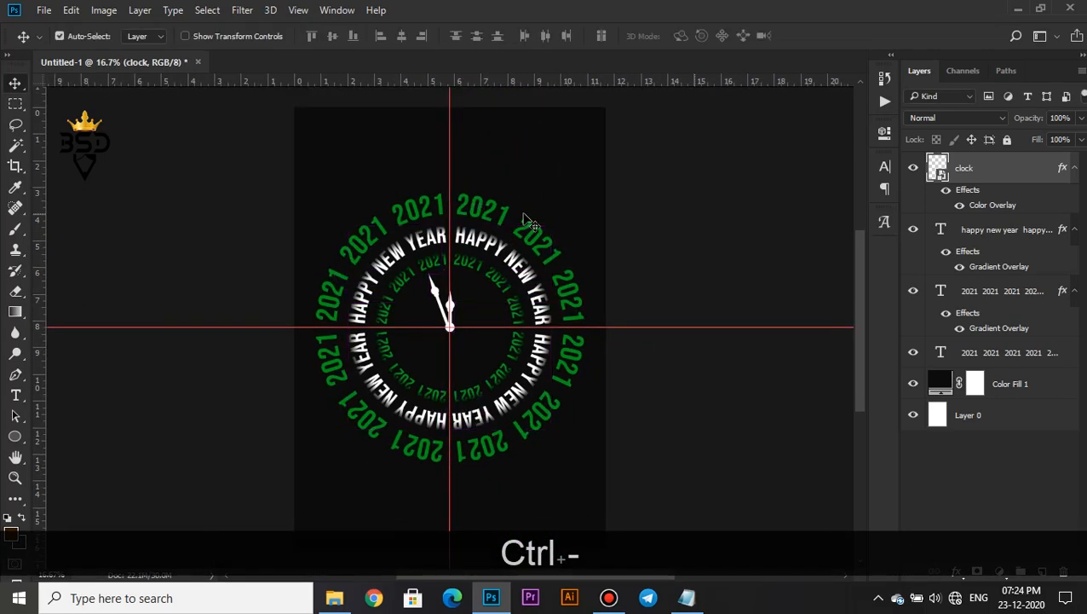
# - Draw a rectangle shape about 679 by 582 px in the poster's lower-left area, overlapping the outer ring's lower edge
pyautogui.click(18, 442)
pyautogui.click(54, 441)
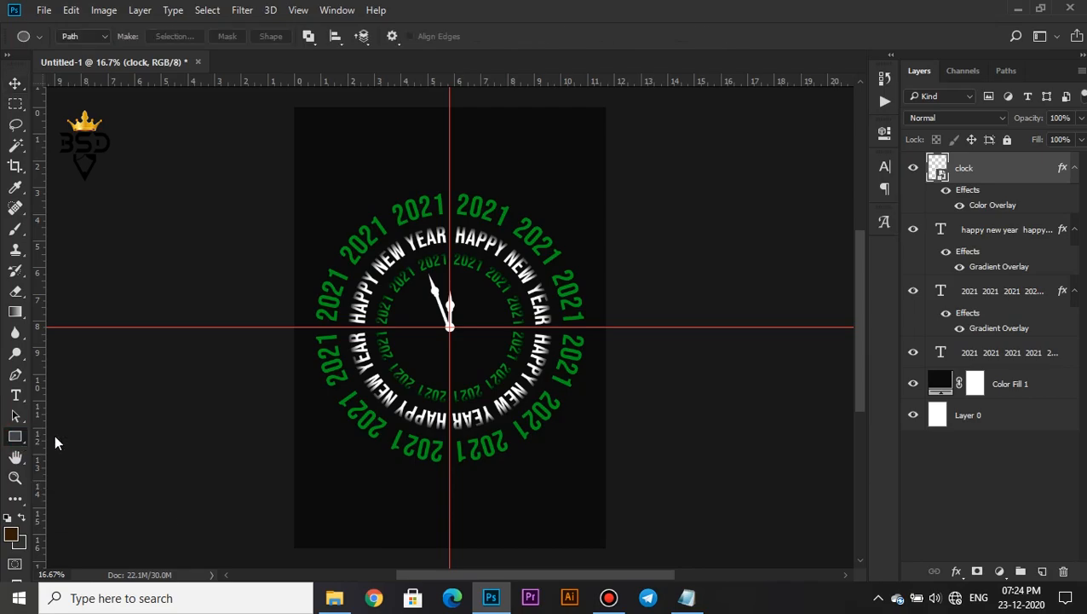
pyautogui.click(90, 39)
pyautogui.click(77, 49)
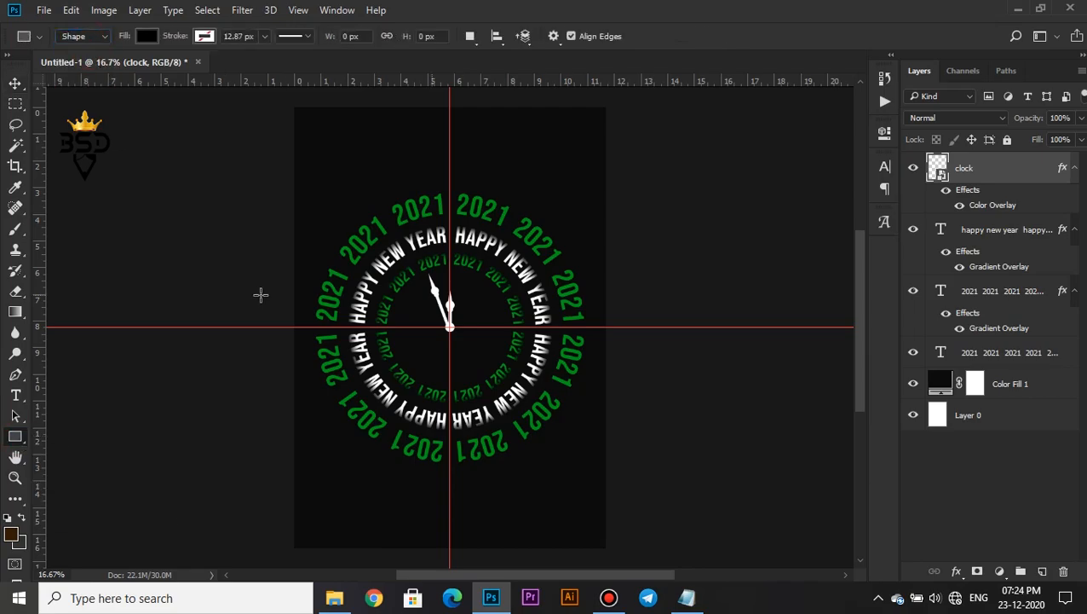
pyautogui.moveTo(323, 442); pyautogui.dragTo(415, 519)
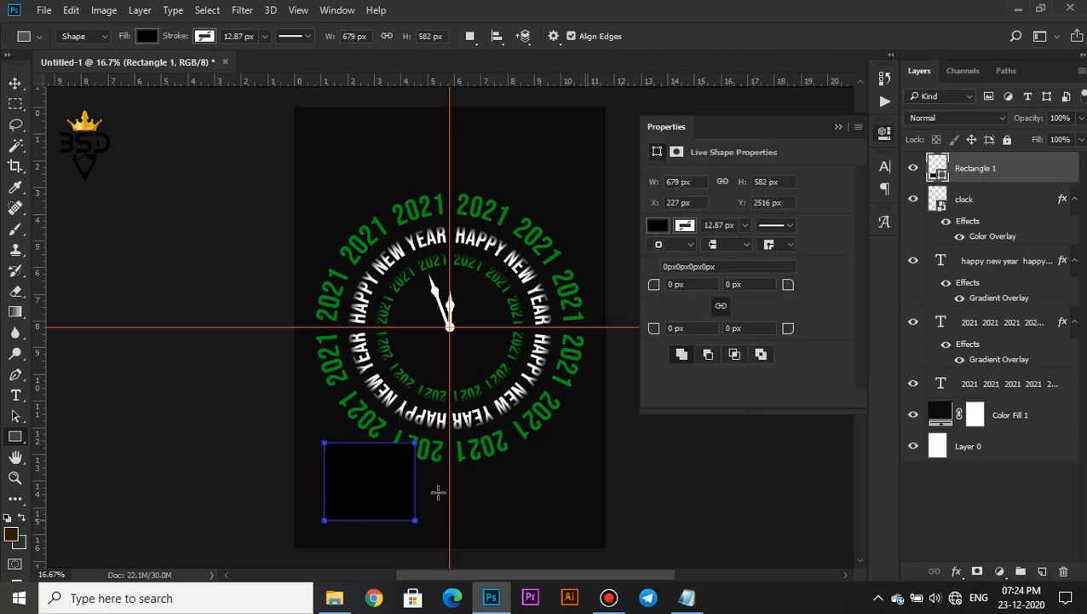
# - Remove the rectangle's fill and set its stroke color to white
pyautogui.click(746, 228)
pyautogui.click(747, 229)
pyautogui.moveTo(746, 247); pyautogui.dragTo(717, 247)
pyautogui.click(659, 227)
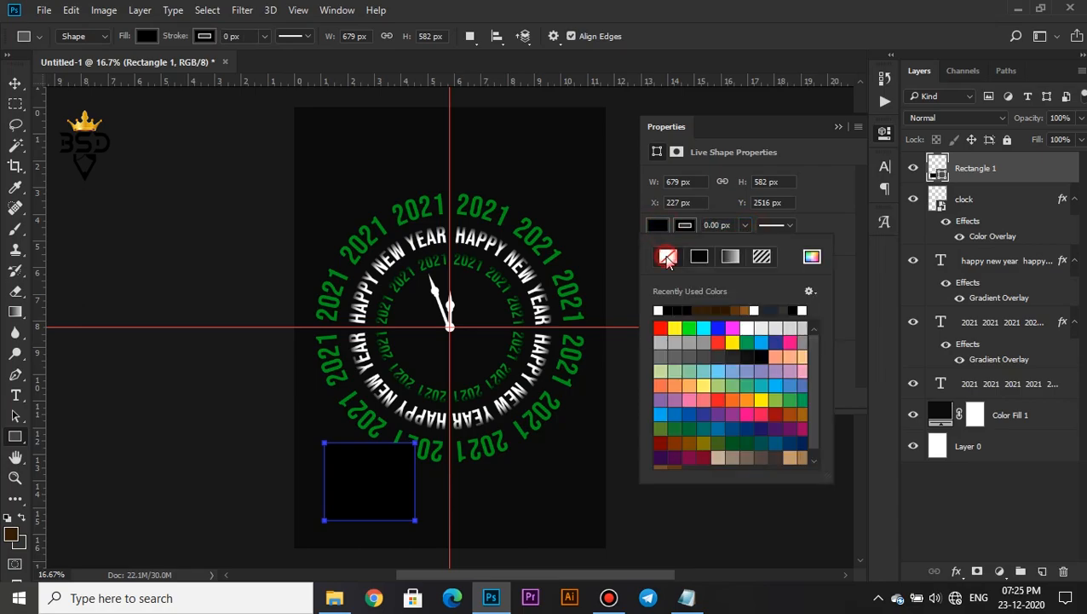
pyautogui.click(668, 259)
pyautogui.click(684, 226)
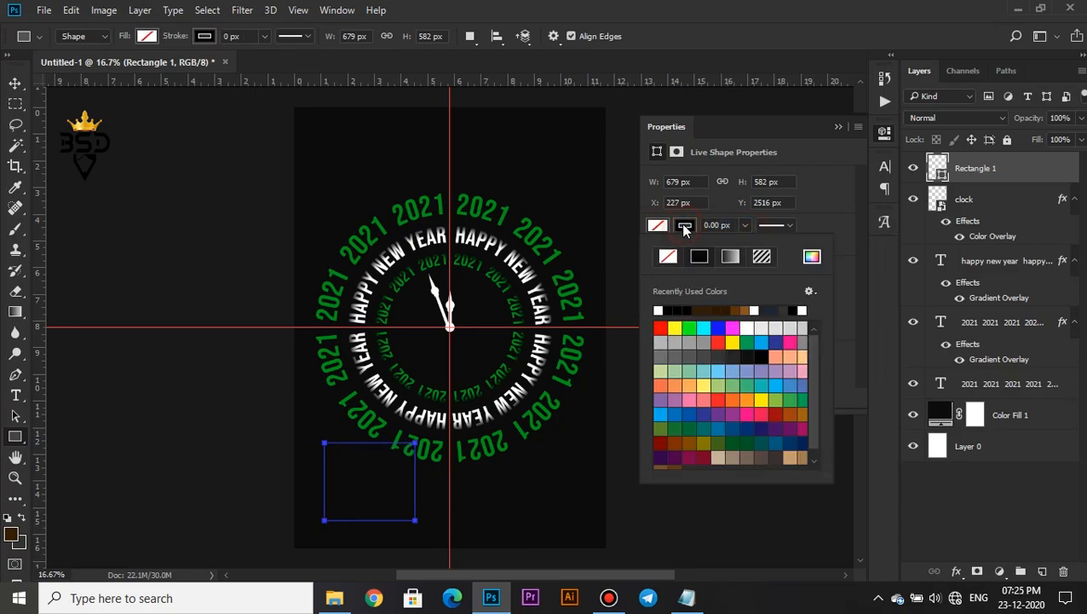
pyautogui.click(659, 311)
# - Set the rectangle's stroke width to about 74 px
pyautogui.click(742, 228)
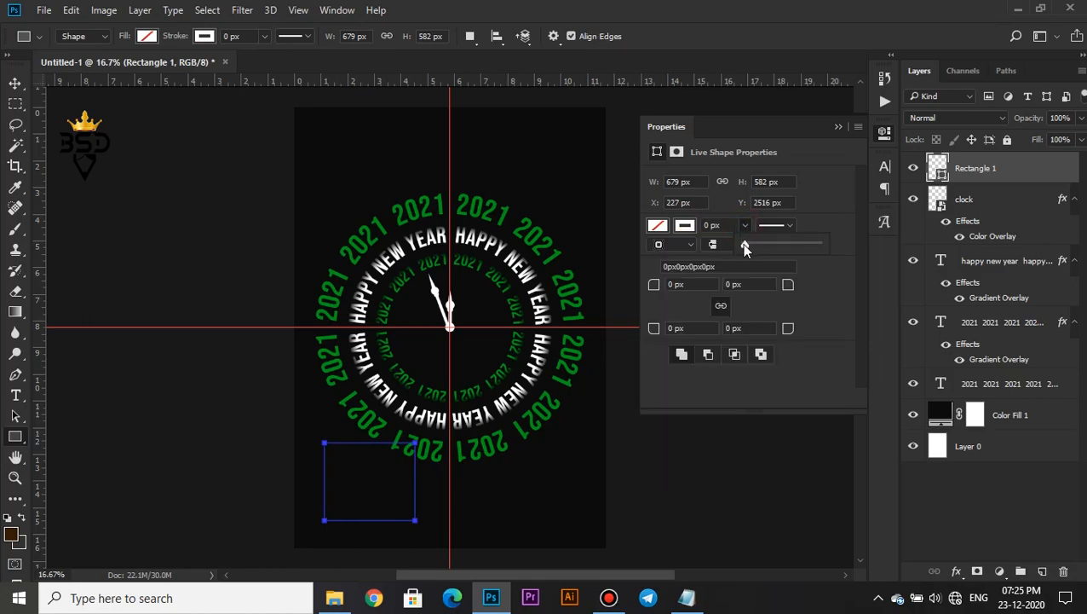
pyautogui.moveTo(744, 246); pyautogui.dragTo(784, 247)
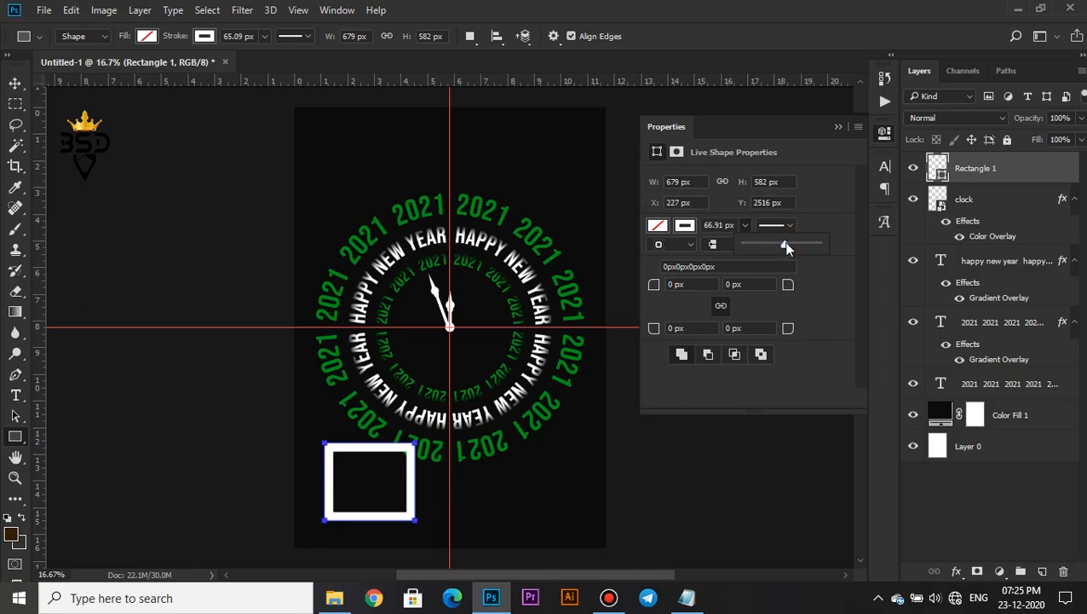
pyautogui.moveTo(788, 243); pyautogui.dragTo(789, 244)
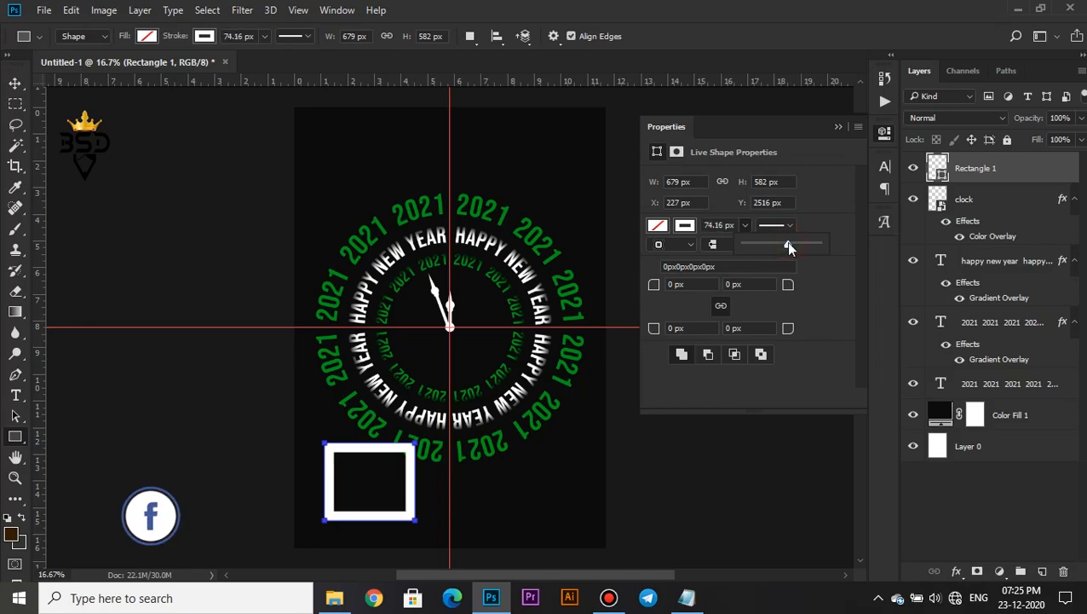
# - Try to recolor the rectangle by setting its shape color to green #03990e sampled from the outer 2021 ring
pyautogui.click(839, 126)
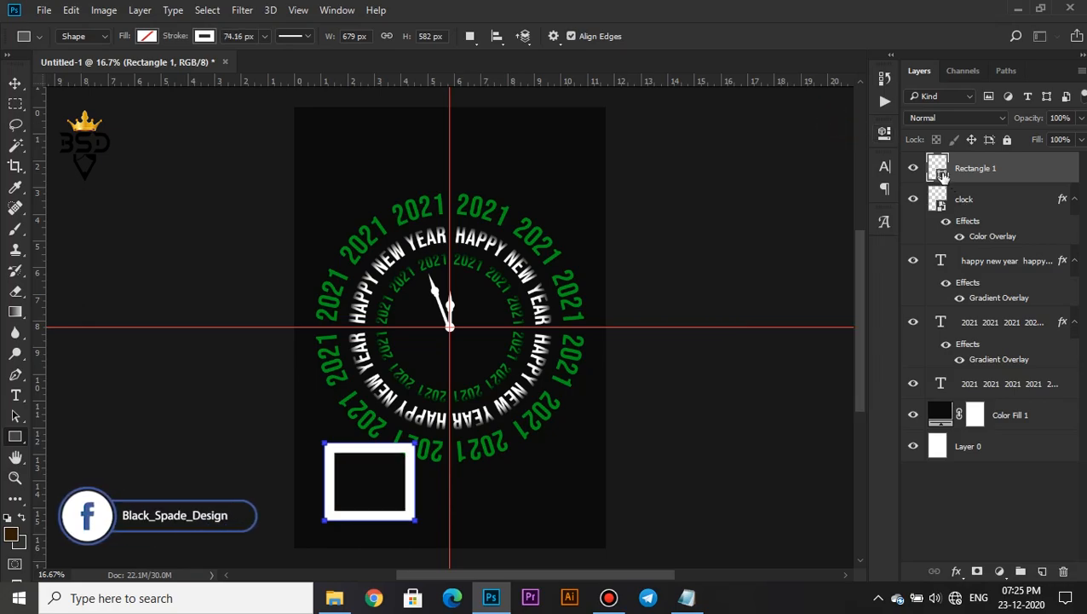
pyautogui.doubleClick(943, 175)
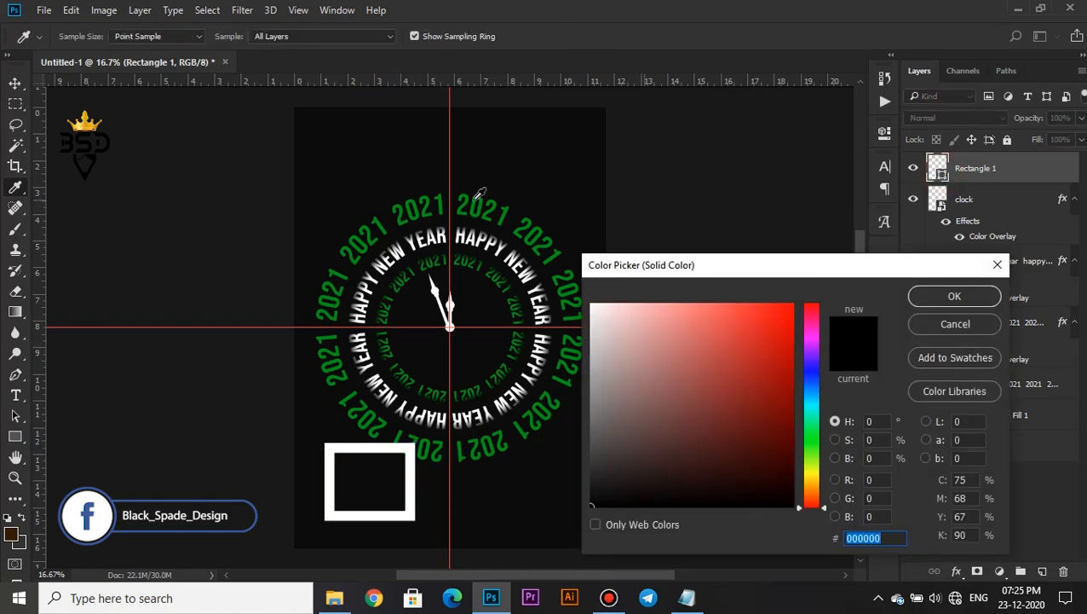
pyautogui.click(477, 196)
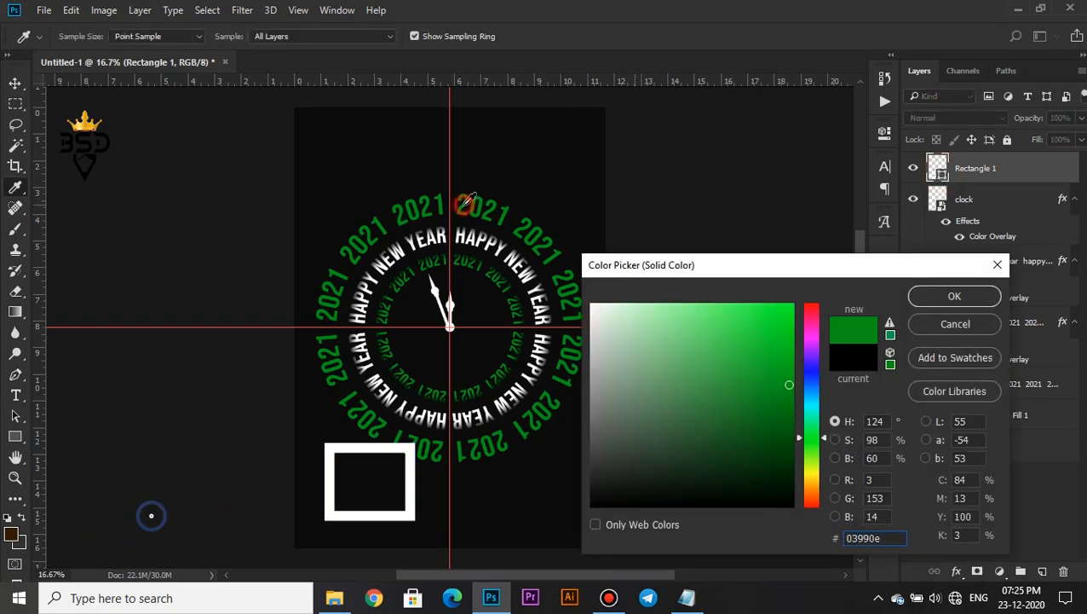
pyautogui.click(954, 297)
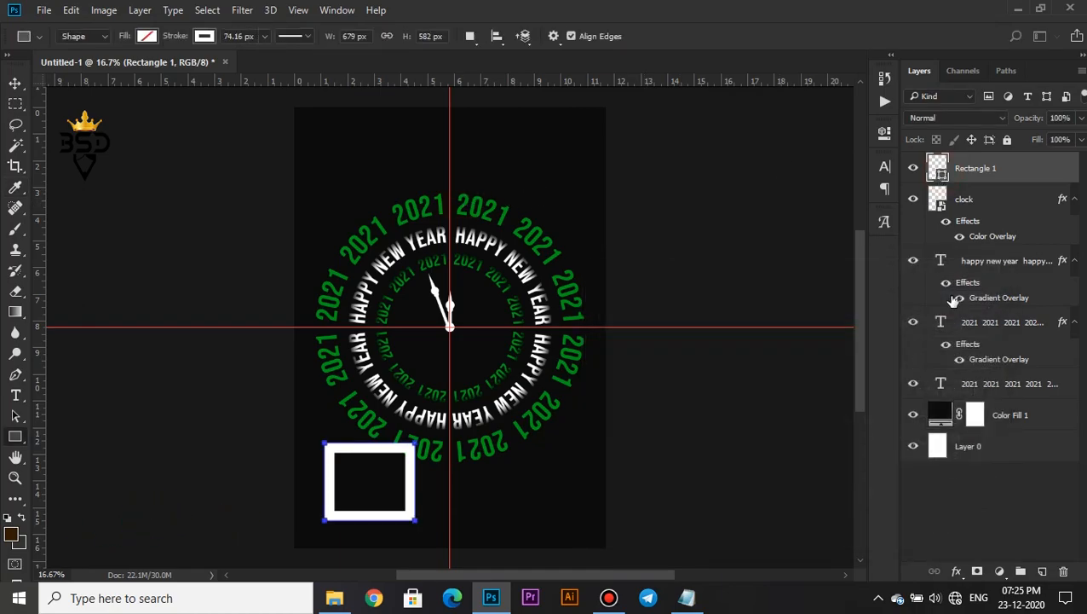
# - Rasterize the rectangle layer and give it a Color Overlay in the green sampled from the outer 2021 ring
pyautogui.rightClick(980, 173)
pyautogui.click(674, 301)
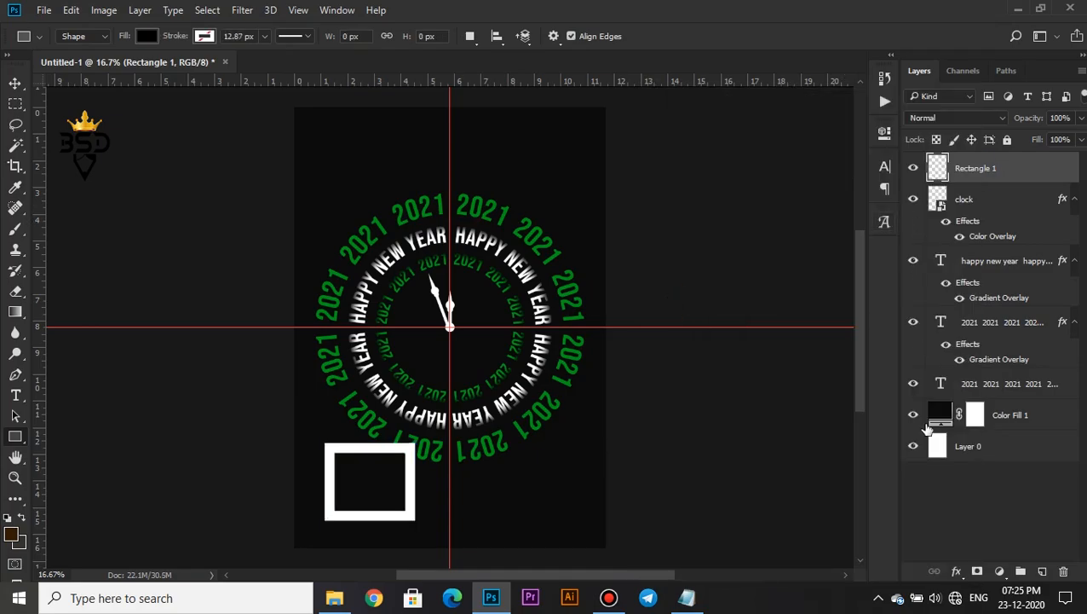
pyautogui.click(956, 571)
pyautogui.click(976, 482)
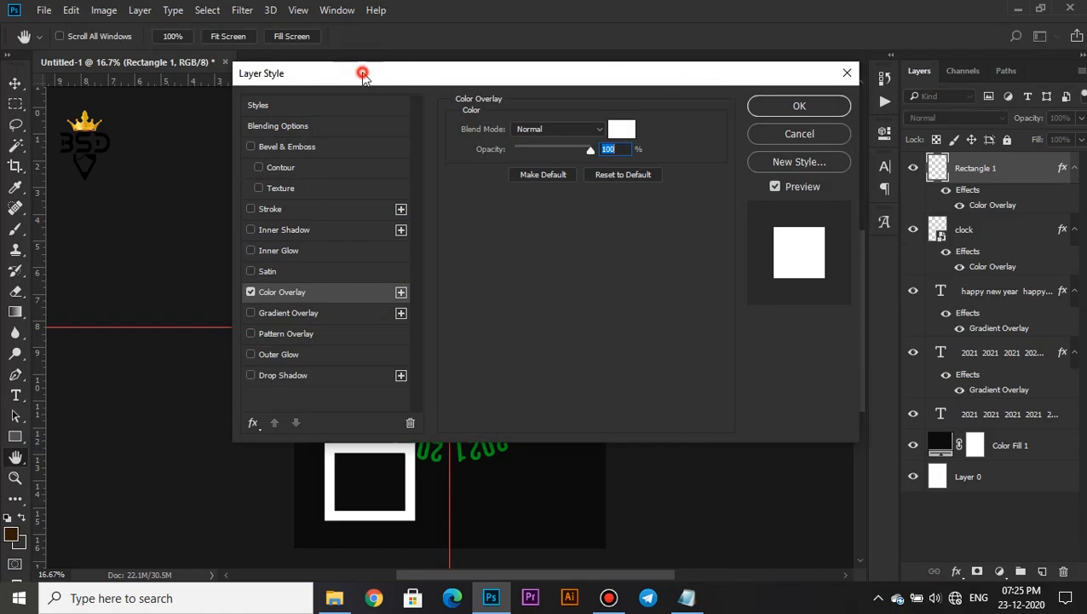
pyautogui.moveTo(362, 74); pyautogui.dragTo(648, 209)
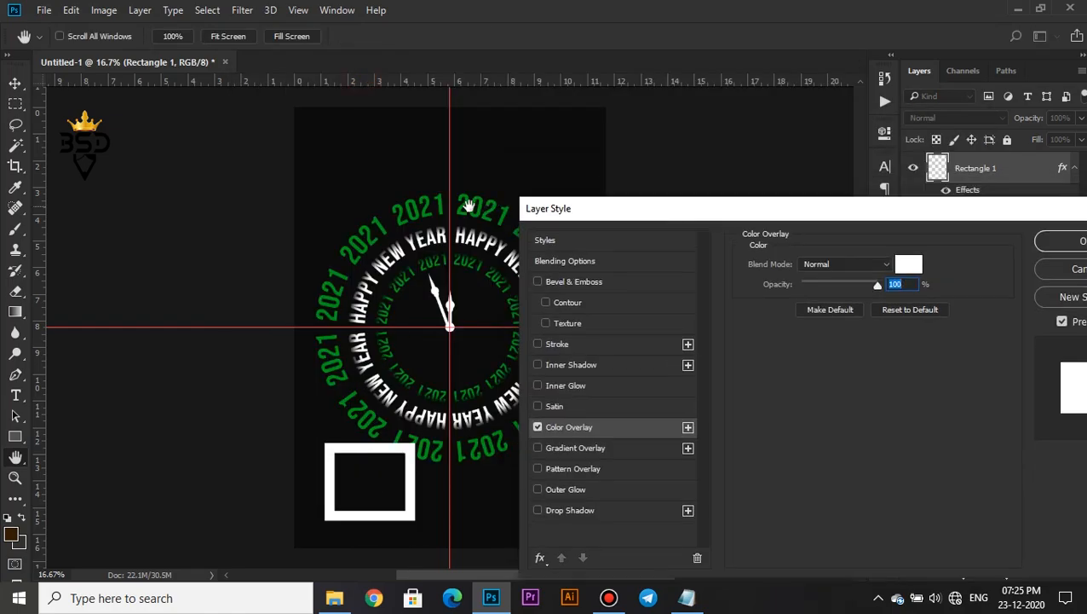
pyautogui.click(912, 265)
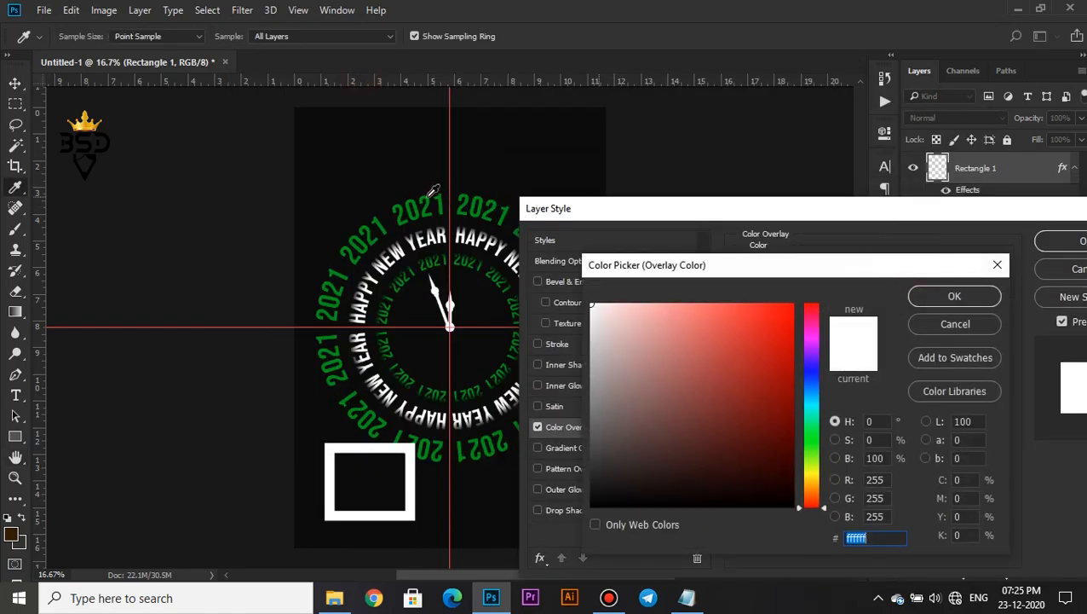
pyautogui.click(425, 196)
pyautogui.click(948, 300)
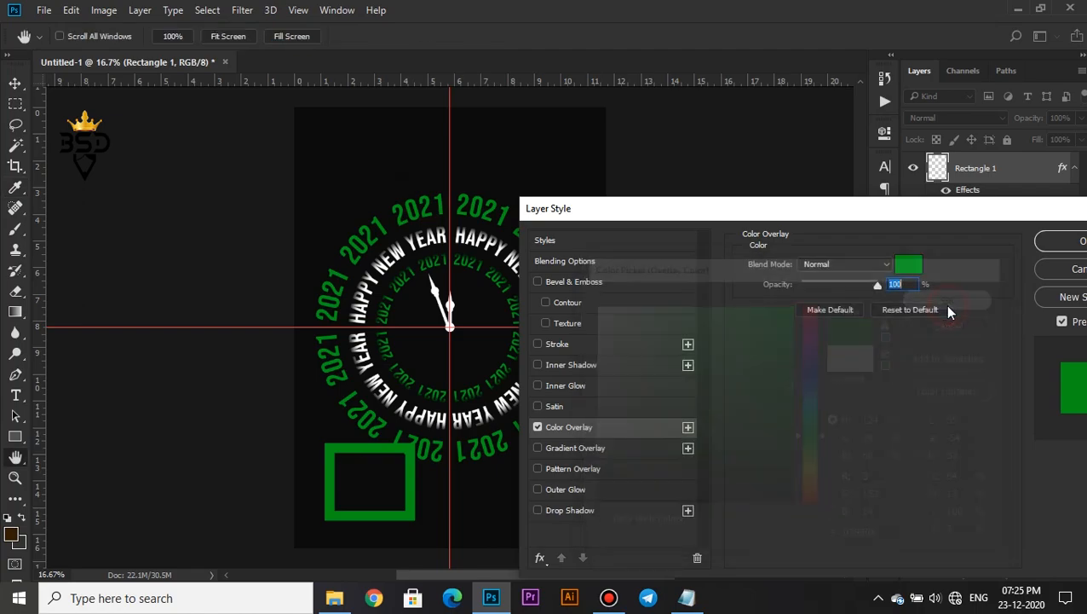
pyautogui.click(1062, 241)
# - Move the green rectangle so its left edge lines up with the left edge of the outer 2021 ring
pyautogui.hotkey('ctrl', '=')
pyautogui.hotkey('ctrl', '=')
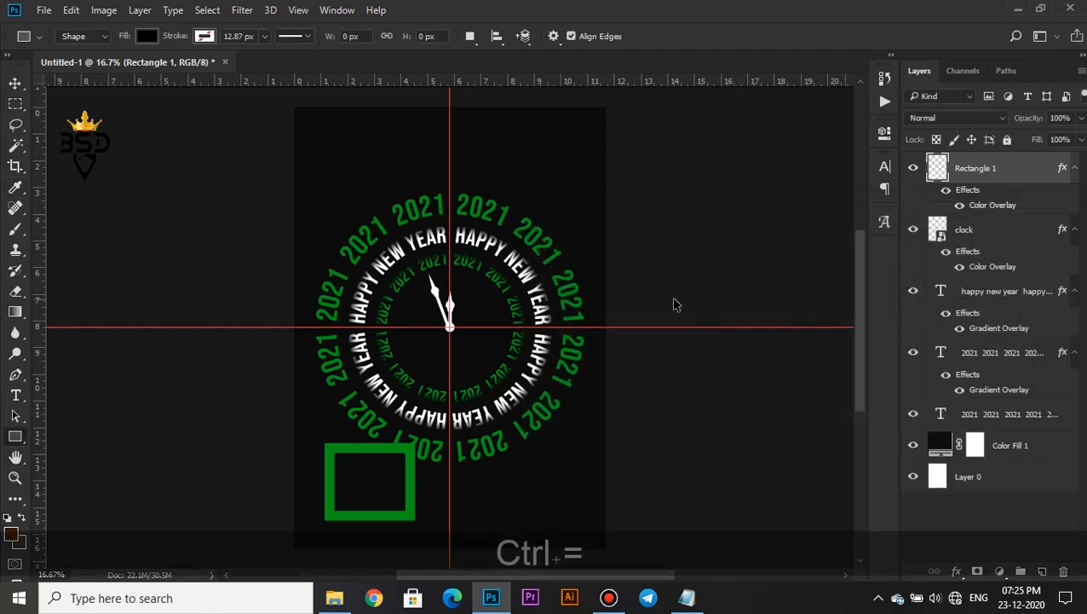
pyautogui.moveTo(860, 292); pyautogui.dragTo(859, 362)
pyautogui.press('v')
pyautogui.click(367, 391)
pyautogui.moveTo(367, 391); pyautogui.dragTo(361, 400)
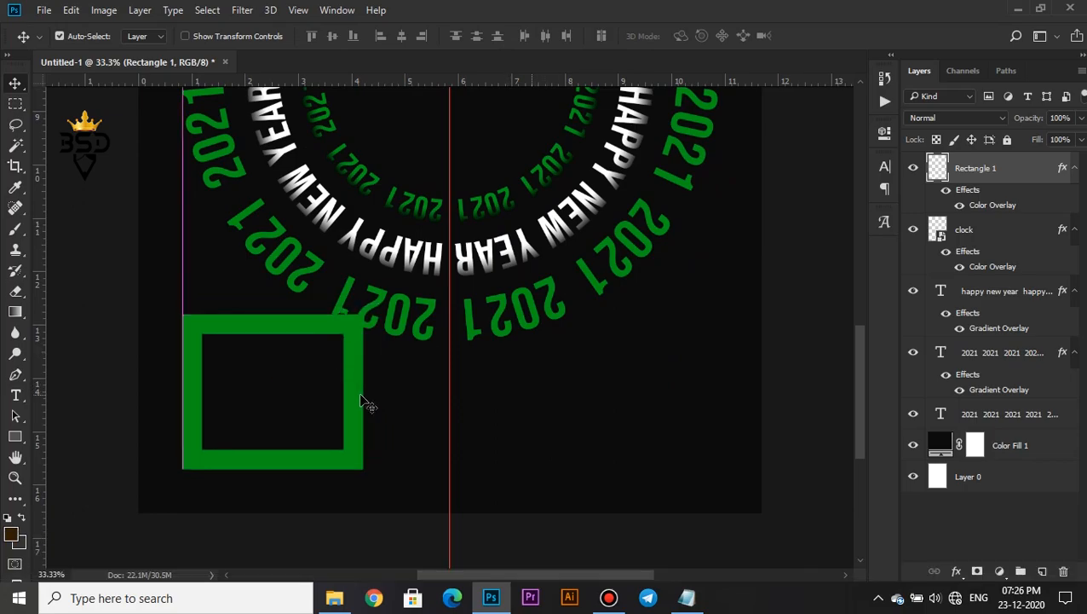
# - Erase the rectangle's top and right portions with rectangular selections, leaving an L-shaped corner bracket
pyautogui.click(16, 104)
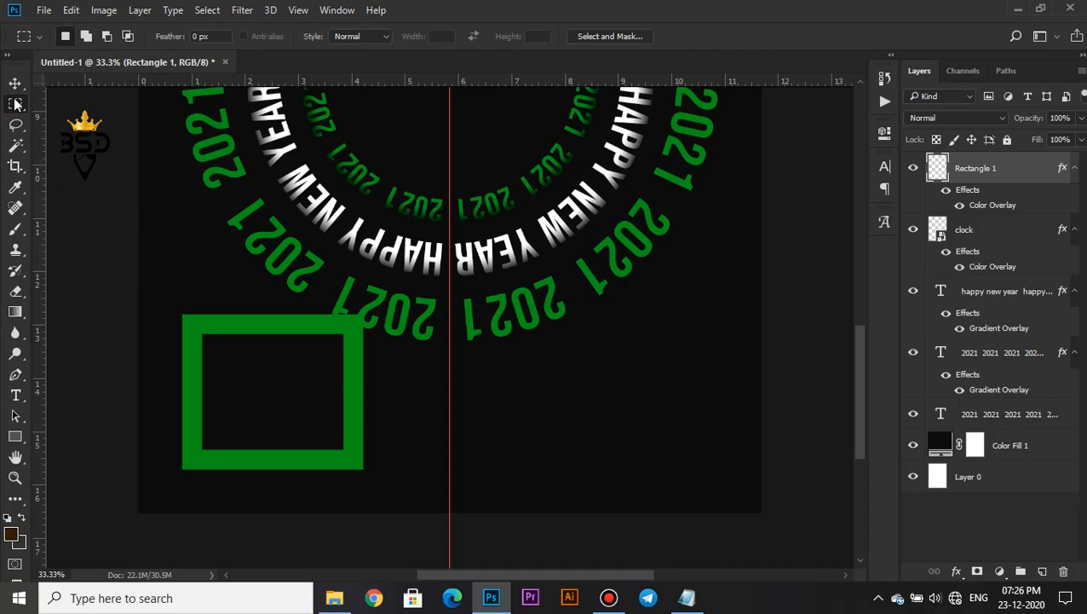
pyautogui.moveTo(358, 320); pyautogui.dragTo(431, 374)
pyautogui.press('Delete')
pyautogui.moveTo(410, 496); pyautogui.dragTo(280, 319)
pyautogui.press('Delete')
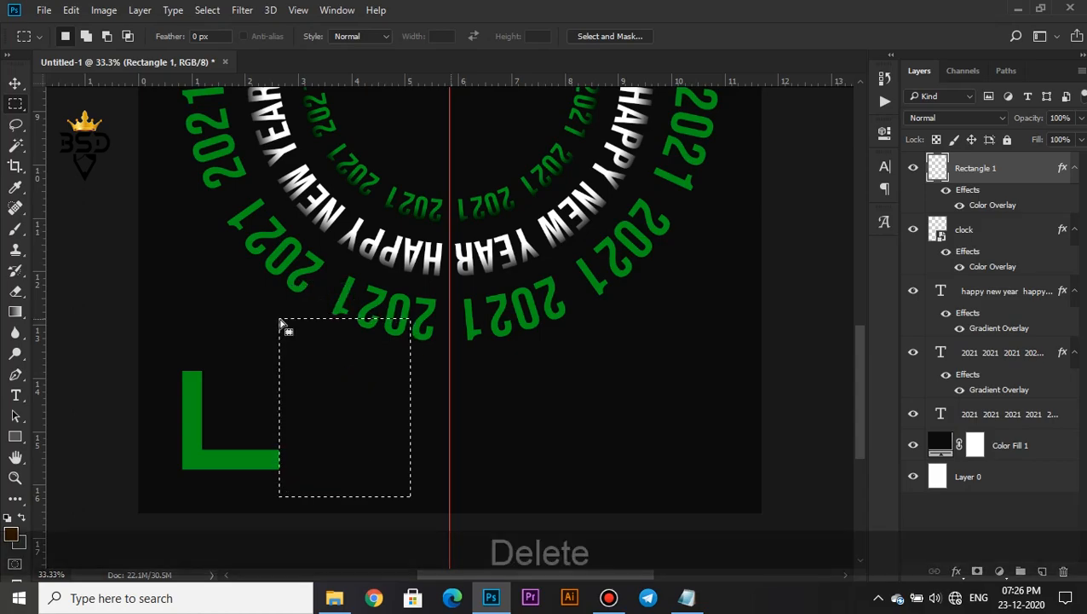
pyautogui.hotkey('ctrl', 'd')
# - Shorten the L bracket's horizontal arm by selecting and deleting its right end
pyautogui.hotkey('ctrl', '-')
pyautogui.hotkey('ctrl', '-')
pyautogui.hotkey('ctrl', '-')
pyautogui.hotkey('ctrl', '-')
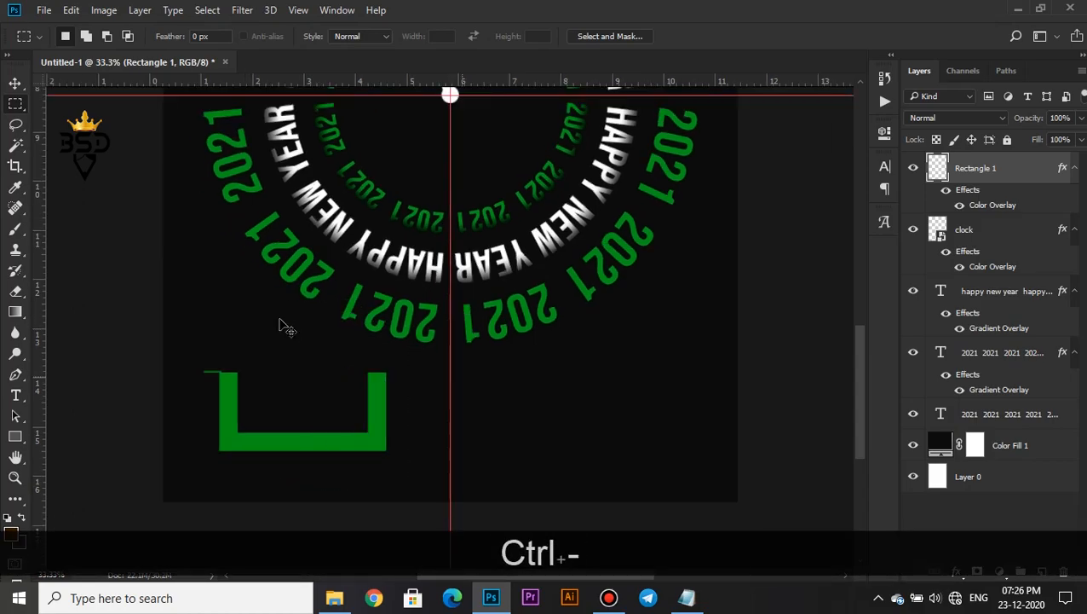
pyautogui.hotkey('ctrl', '=')
pyautogui.hotkey('ctrl', '=')
pyautogui.hotkey('ctrl', '=')
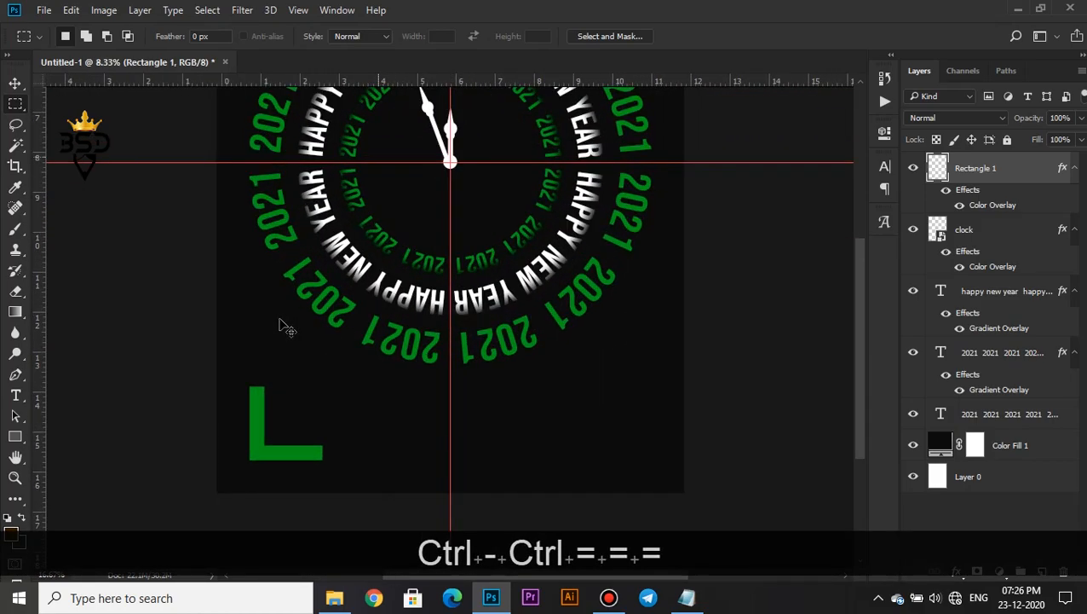
pyautogui.moveTo(341, 477); pyautogui.dragTo(306, 412)
pyautogui.press('Delete')
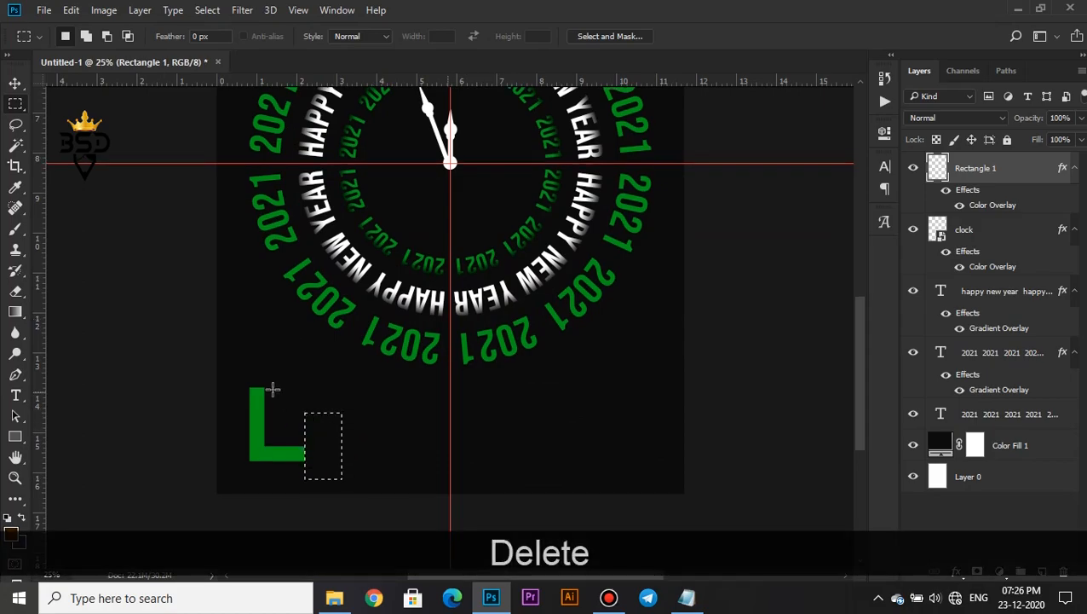
pyautogui.hotkey('ctrl', 'd')
# - Duplicate the L bracket layer and move the copy up near the clock hands
pyautogui.hotkey('ctrl', '-')
pyautogui.hotkey('ctrl', '-')
pyautogui.hotkey('ctrl', '-')
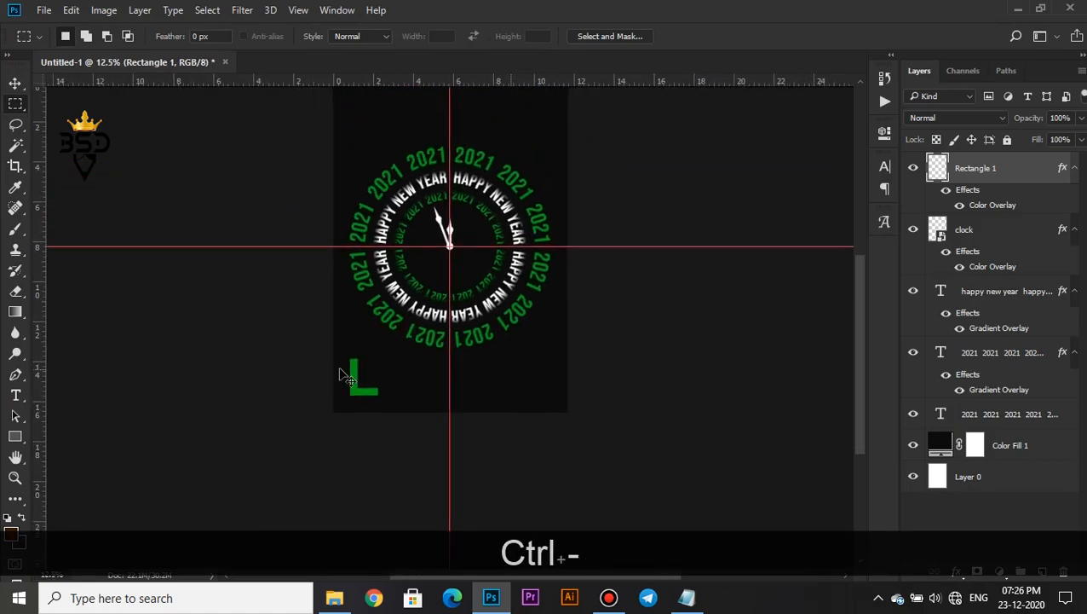
pyautogui.hotkey('ctrl', '=')
pyautogui.hotkey('ctrl', '=')
pyautogui.press('v')
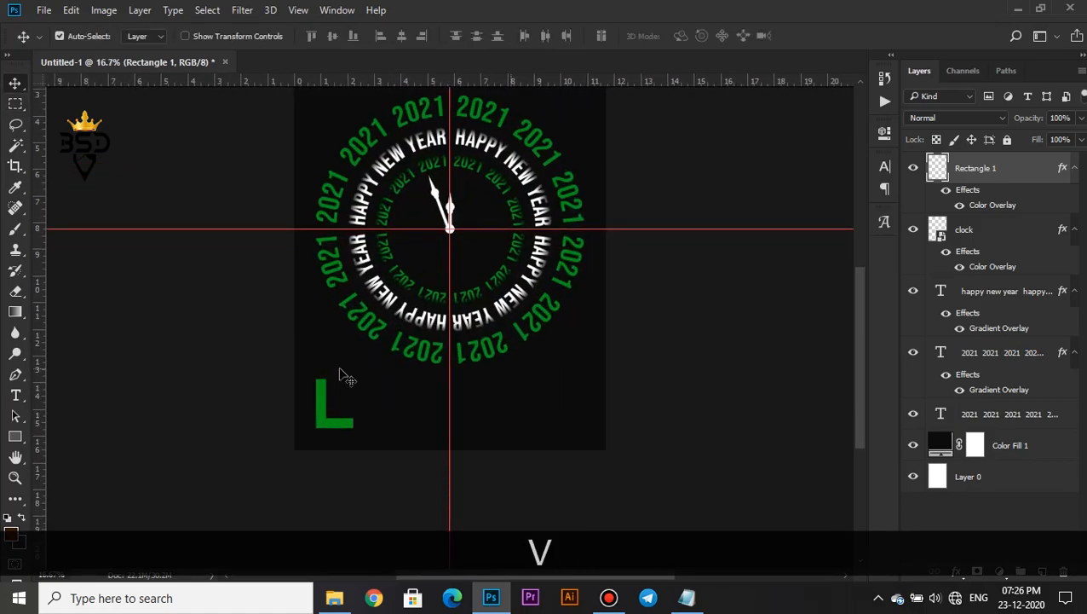
pyautogui.hotkey('ctrl', 'j')
pyautogui.moveTo(339, 386); pyautogui.dragTo(492, 176)
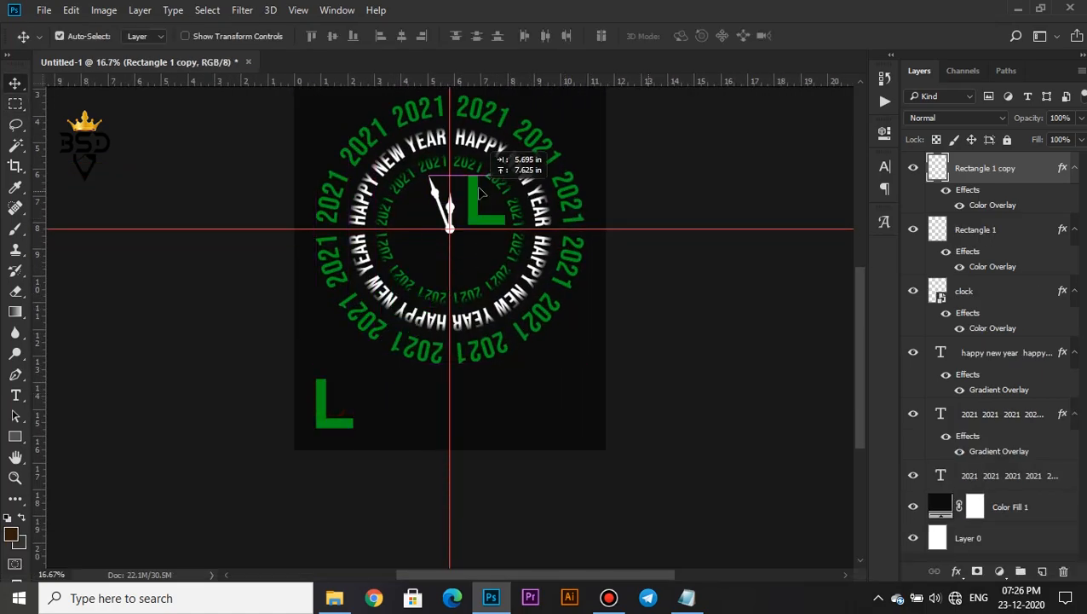
# - Transform the bracket copy into the poster's upper-right corner, flipping it vertically and horizontally to mirror the original
pyautogui.moveTo(859, 312); pyautogui.dragTo(868, 262)
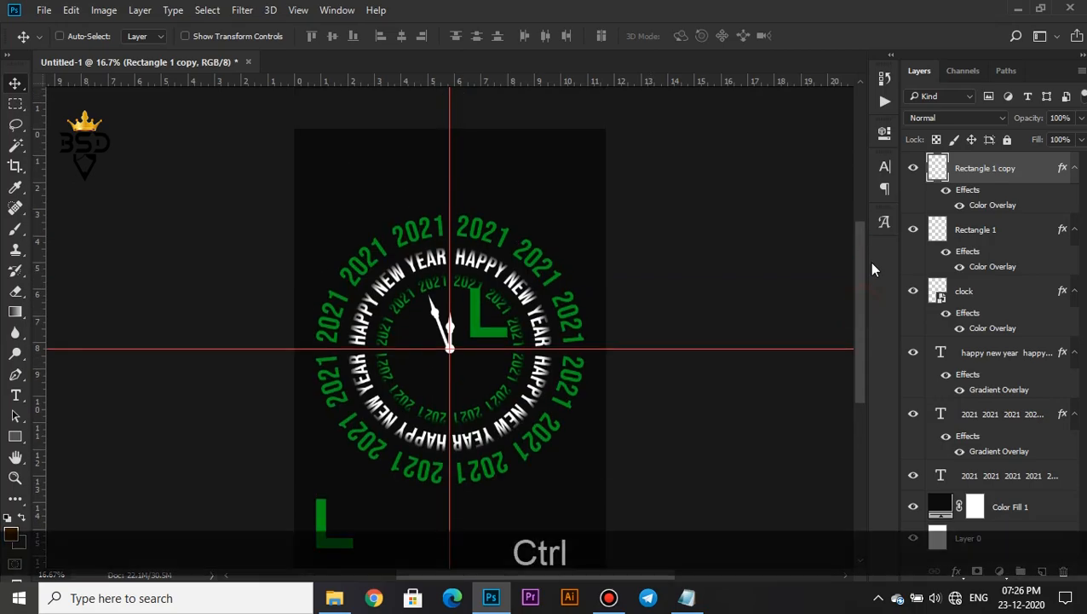
pyautogui.hotkey('ctrl', 't')
pyautogui.moveTo(501, 300); pyautogui.dragTo(578, 175)
pyautogui.rightClick(578, 178)
pyautogui.click(622, 425)
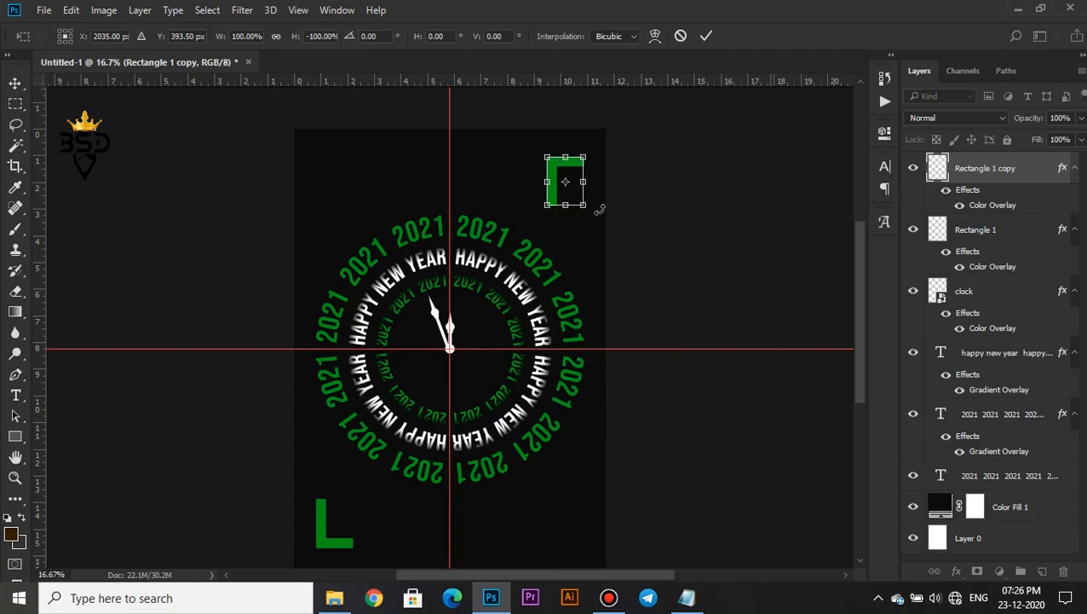
pyautogui.rightClick(575, 177)
pyautogui.click(624, 408)
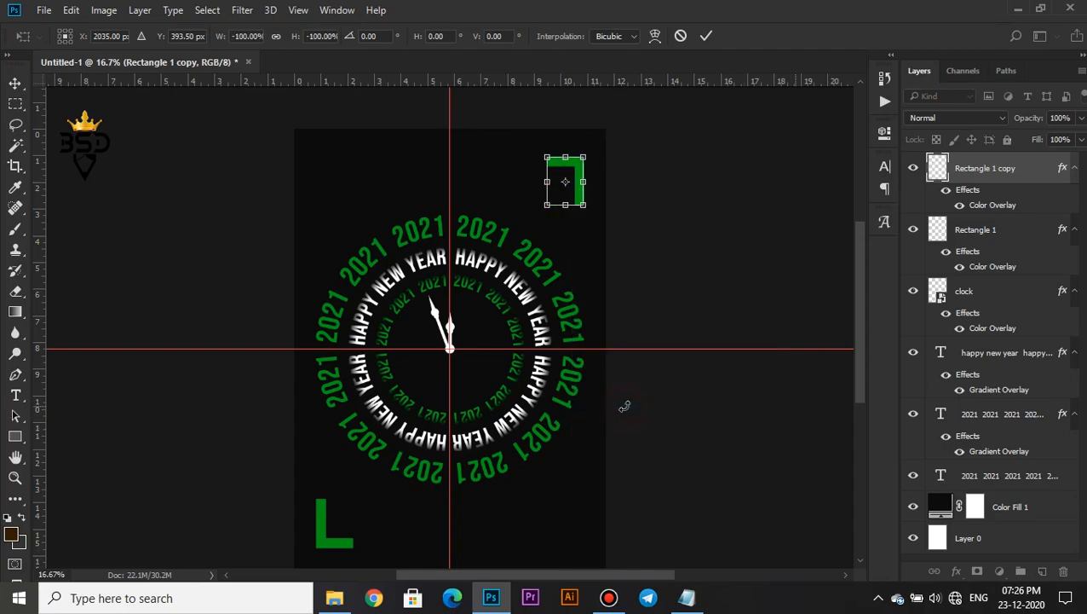
pyautogui.moveTo(578, 179); pyautogui.dragTo(580, 173)
pyautogui.press('Return')
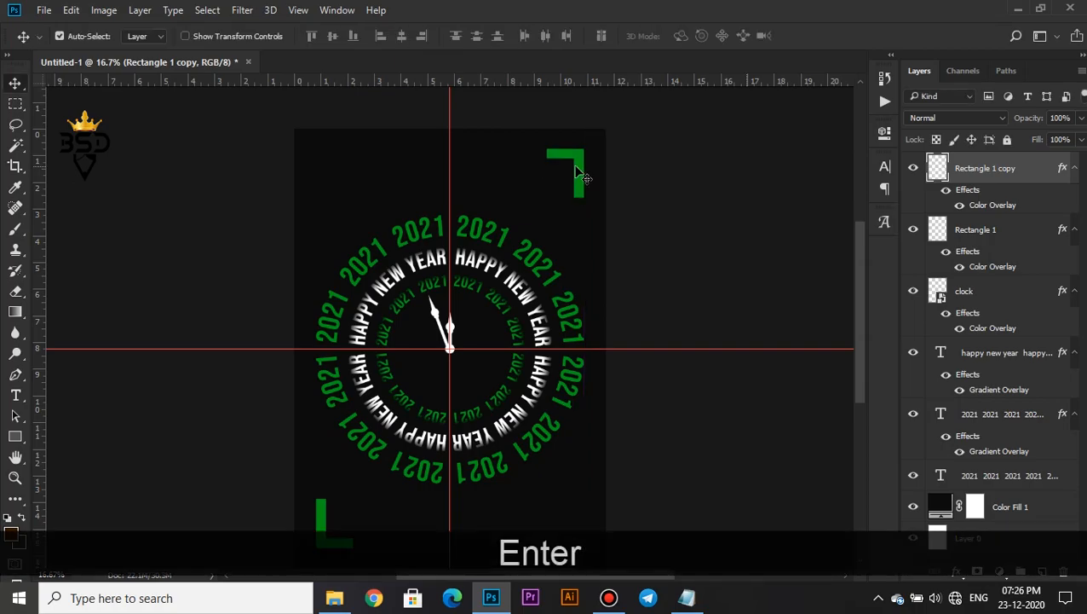
# - Place the Corner pattern image on the poster, scaled to 212.75% and rotated about 29.2° near the upper-left area
pyautogui.hotkey('ctrl', '-')
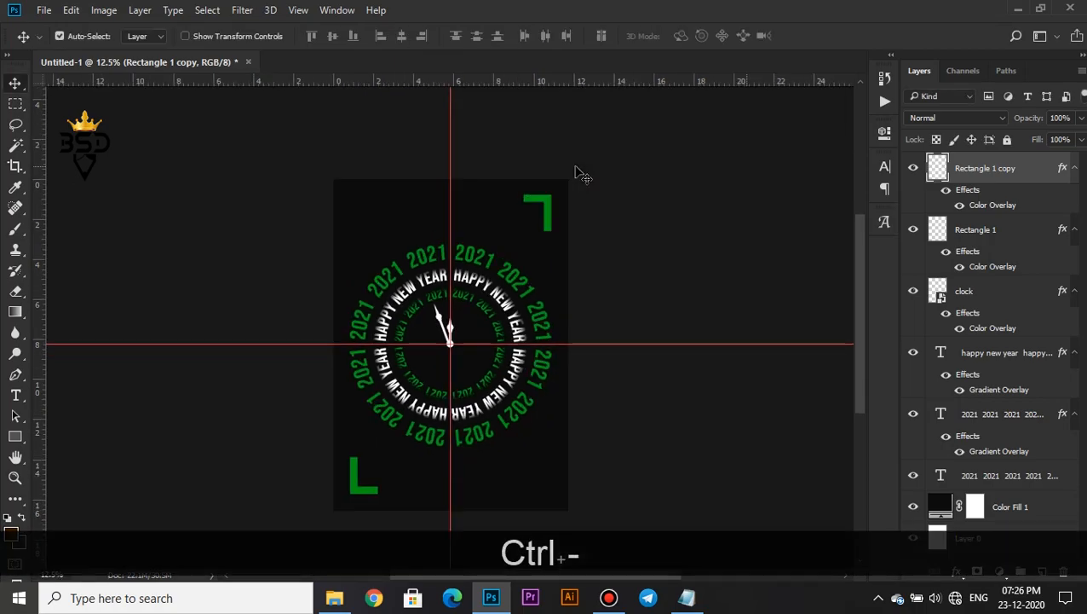
pyautogui.hotkey('ctrl', '=')
pyautogui.hotkey('ctrl', '-')
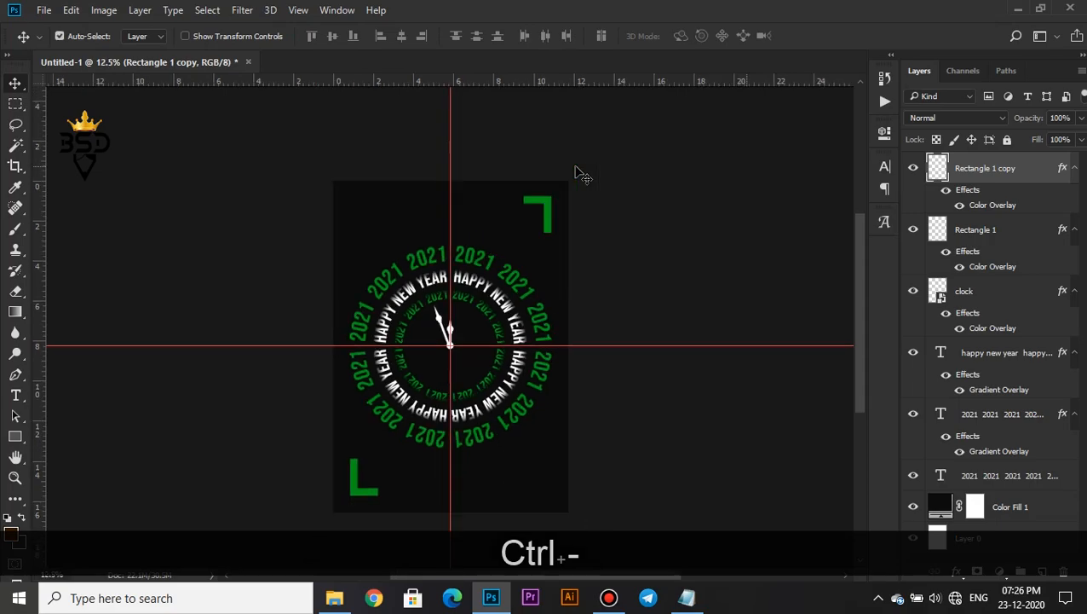
pyautogui.click(335, 597)
pyautogui.click(264, 189)
pyautogui.moveTo(264, 189); pyautogui.dragTo(414, 256)
pyautogui.moveTo(491, 304); pyautogui.dragTo(523, 286)
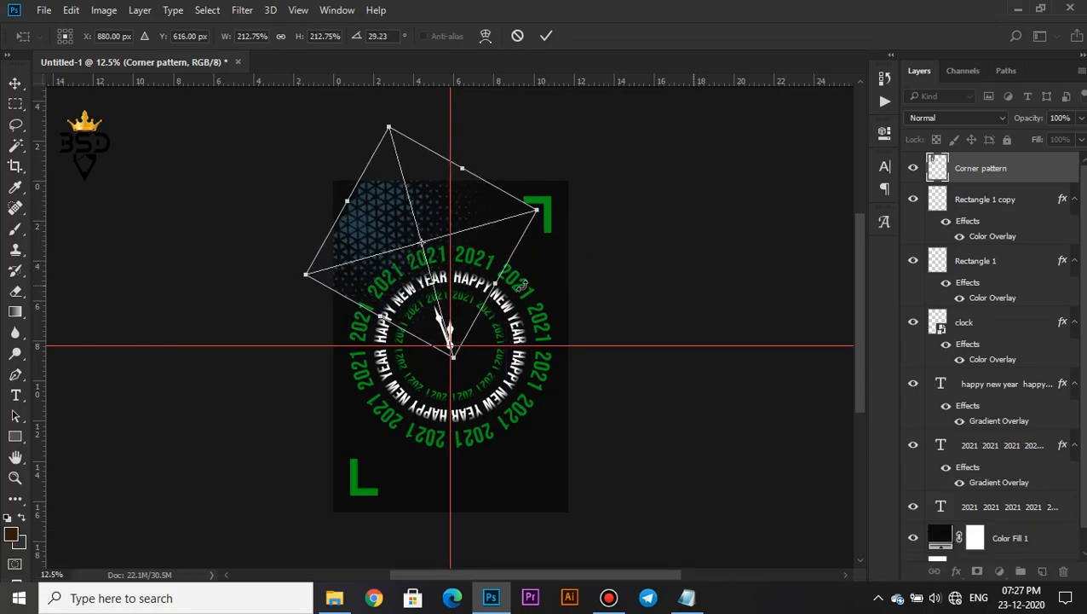
# - Set the pattern's rotation to about 30.2° and move it over the poster's upper-left corner
pyautogui.hotkey('ctrl', '=')
pyautogui.hotkey('ctrl', '=')
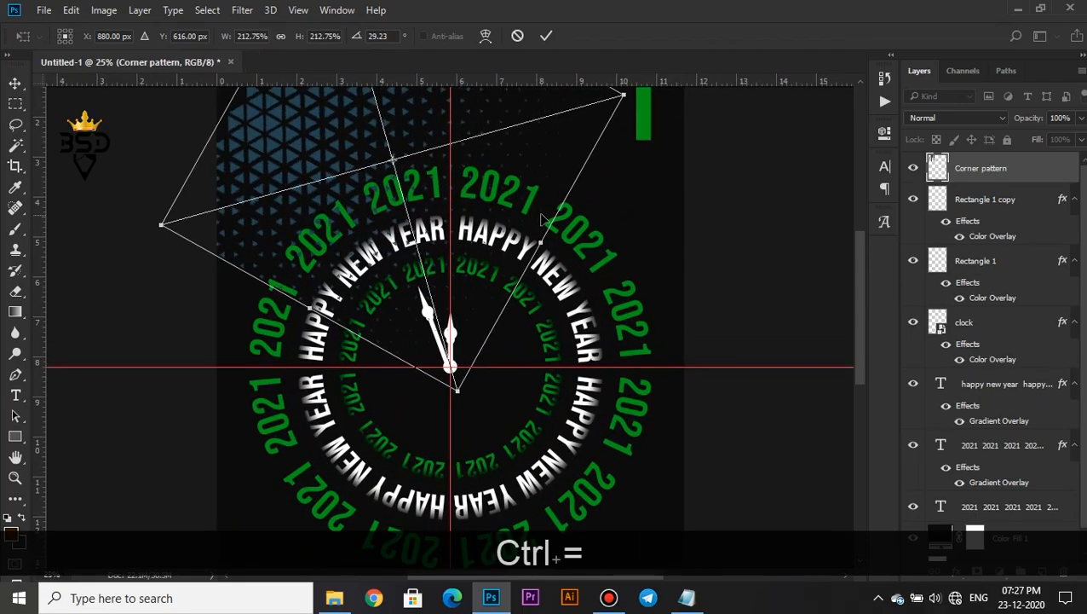
pyautogui.moveTo(860, 319); pyautogui.dragTo(867, 276)
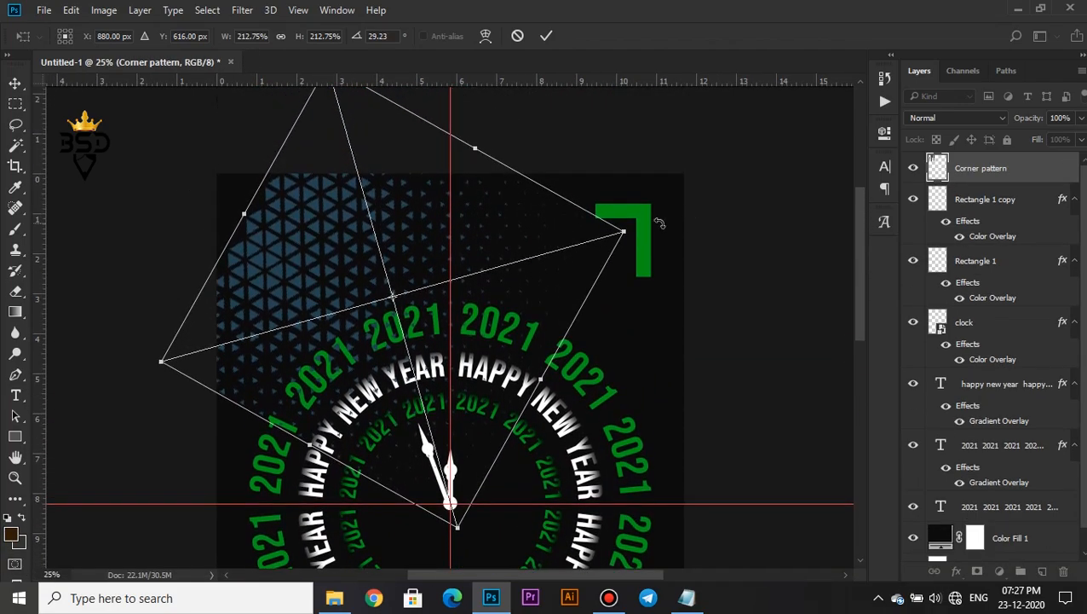
pyautogui.moveTo(659, 223); pyautogui.dragTo(656, 214)
pyautogui.moveTo(484, 359); pyautogui.dragTo(434, 328)
pyautogui.press('Return')
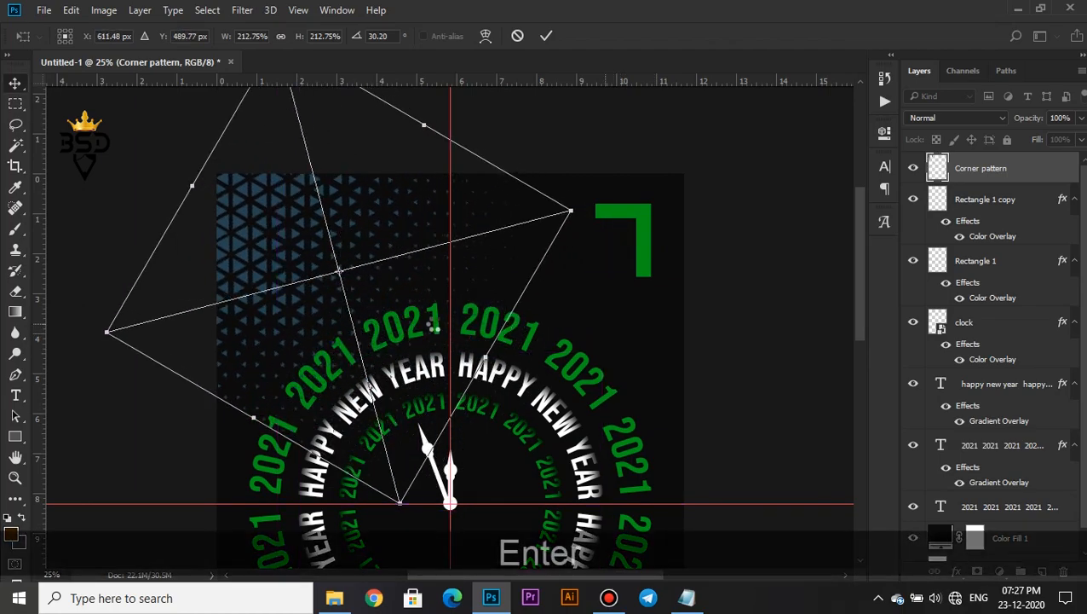
# - Shift the corner pattern slightly left and down to about X 519.5 px, Y 641 px
pyautogui.hotkey('ctrl', 't')
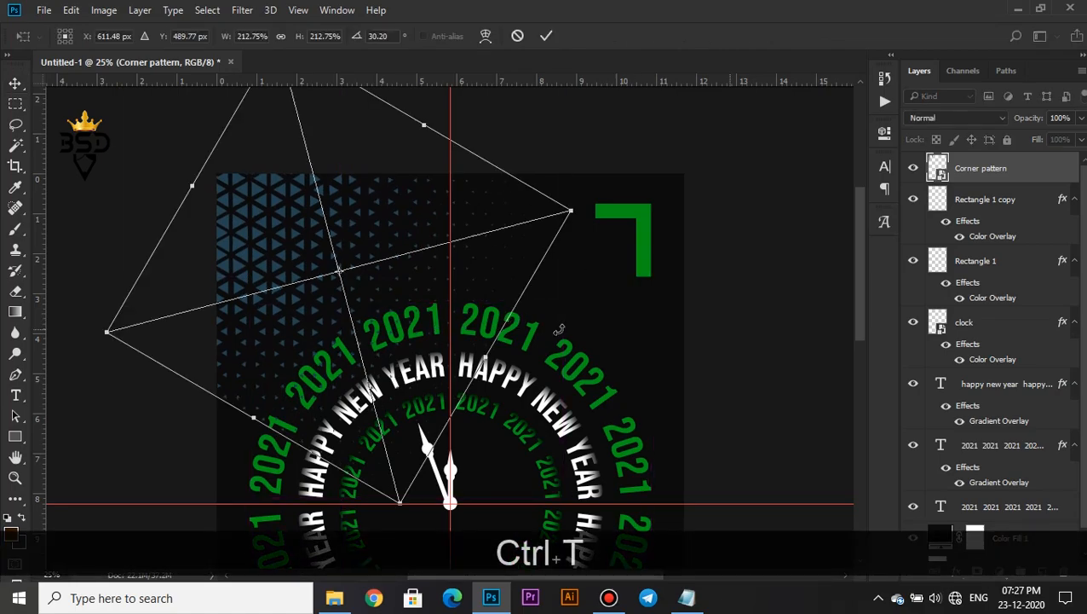
pyautogui.moveTo(475, 277); pyautogui.dragTo(457, 307)
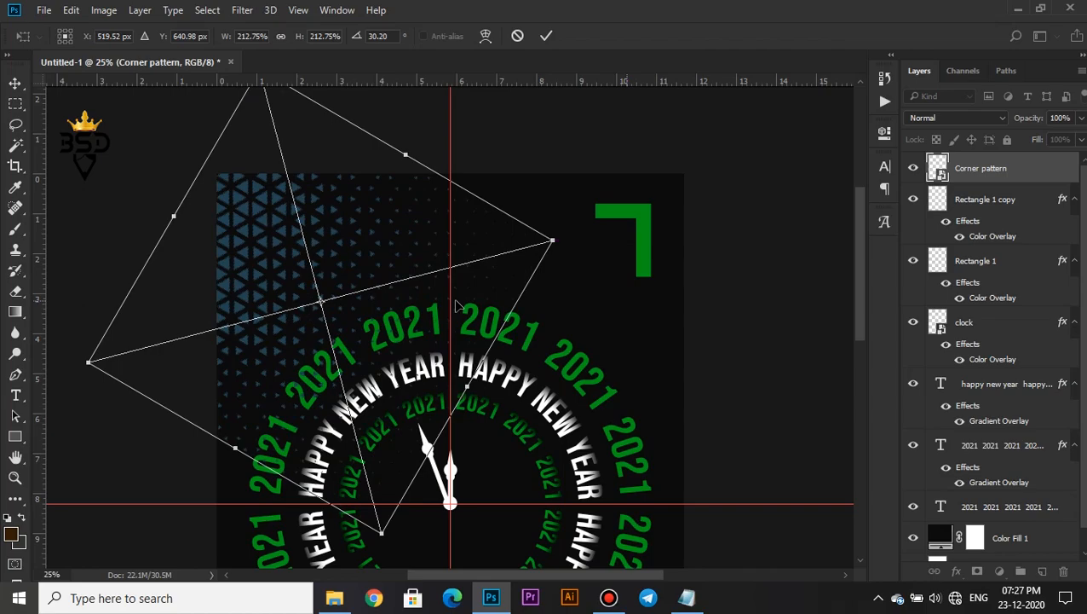
pyautogui.press('Return')
# - Apply a dark green #023105 Color Overlay to the corner pattern layer
pyautogui.hotkey('ctrl', '-')
pyautogui.hotkey('ctrl', '-')
pyautogui.hotkey('ctrl', '-')
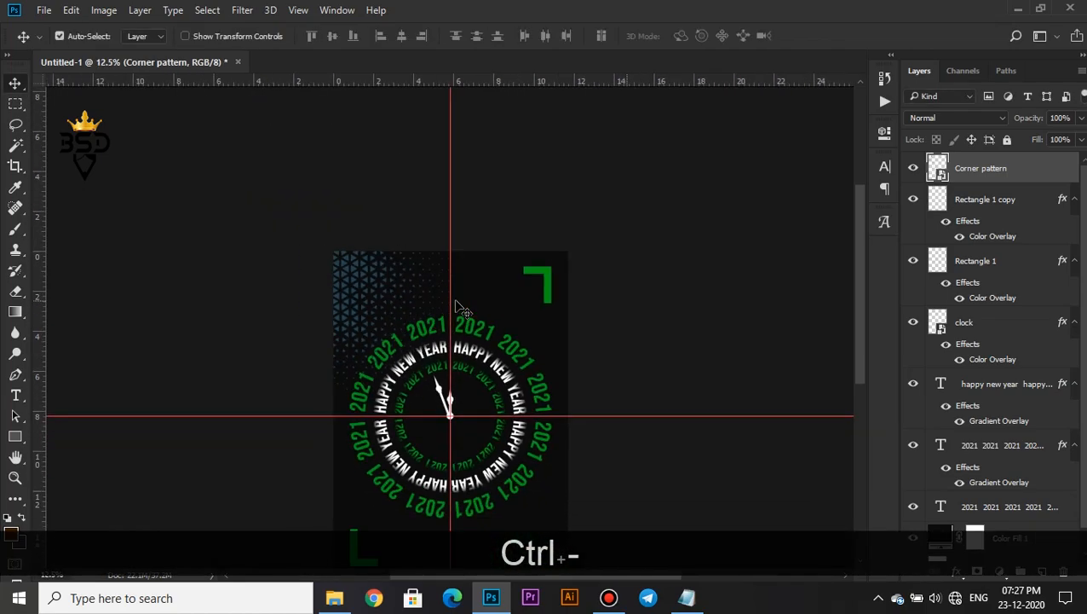
pyautogui.click(957, 571)
pyautogui.click(982, 484)
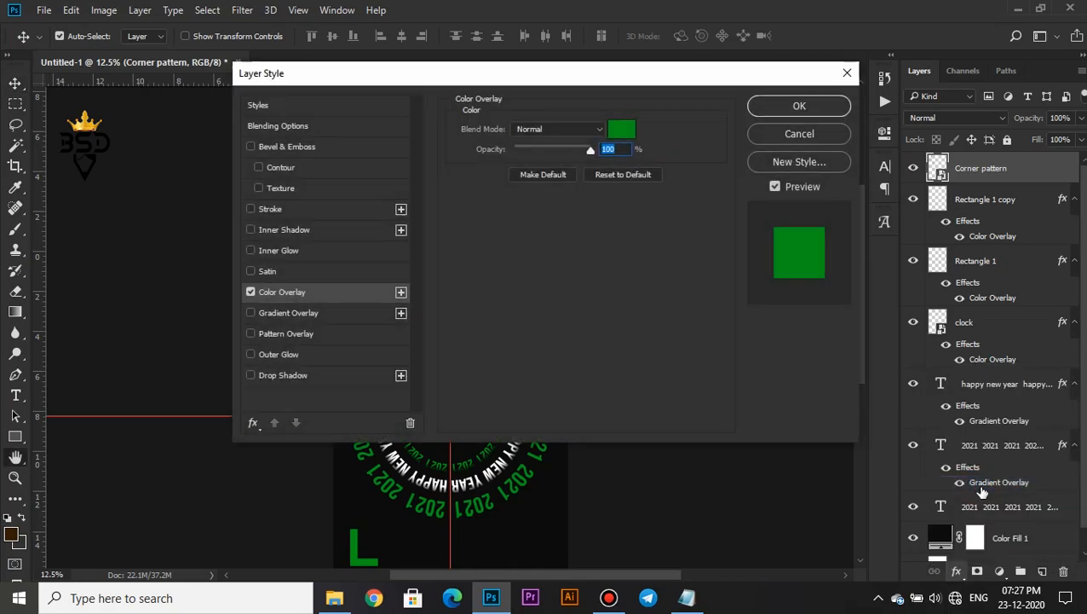
pyautogui.moveTo(442, 77); pyautogui.dragTo(758, 161)
pyautogui.click(936, 212)
pyautogui.click(786, 461)
pyautogui.moveTo(787, 461); pyautogui.dragTo(786, 467)
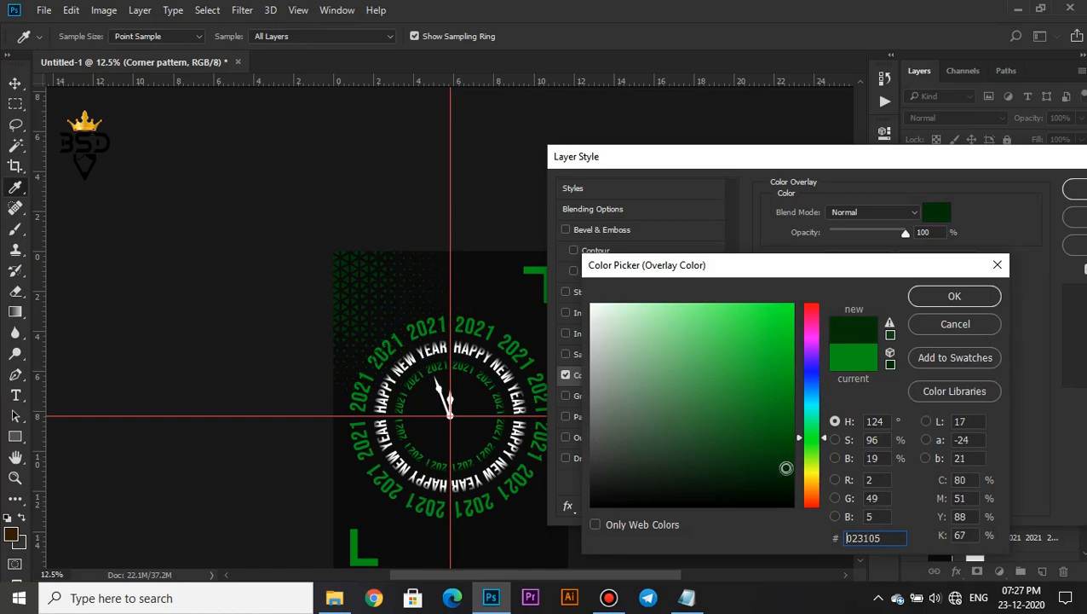
pyautogui.click(923, 298)
pyautogui.click(1072, 189)
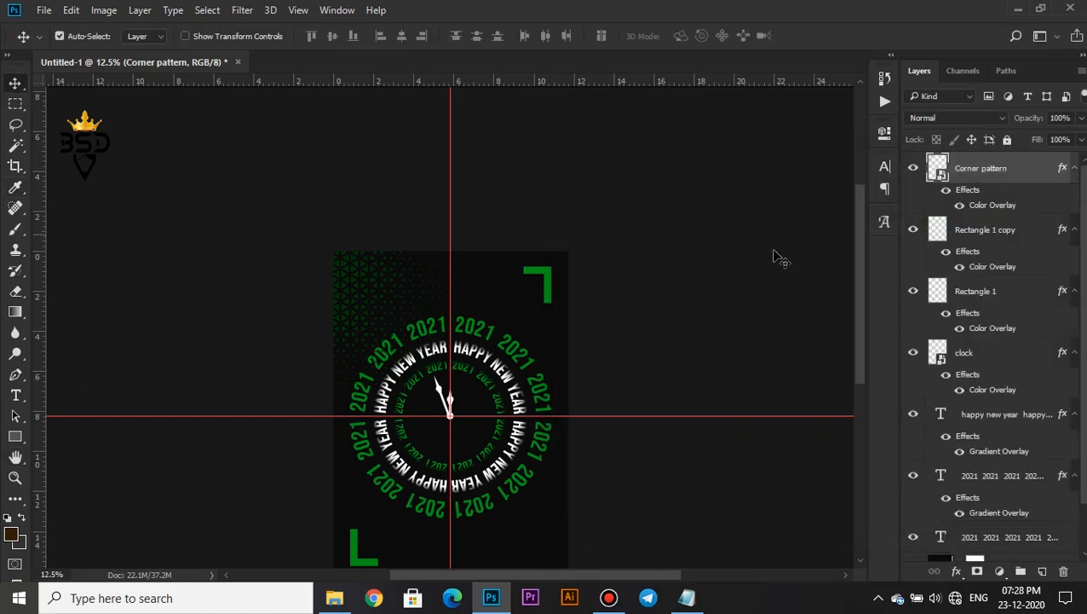
# - Duplicate the Corner pattern layer, move the copy over the poster's lower-right area and flip it vertically
pyautogui.hotkey('ctrl', '-')
pyautogui.hotkey('ctrl', 'j')
pyautogui.hotkey('ctrl', 't')
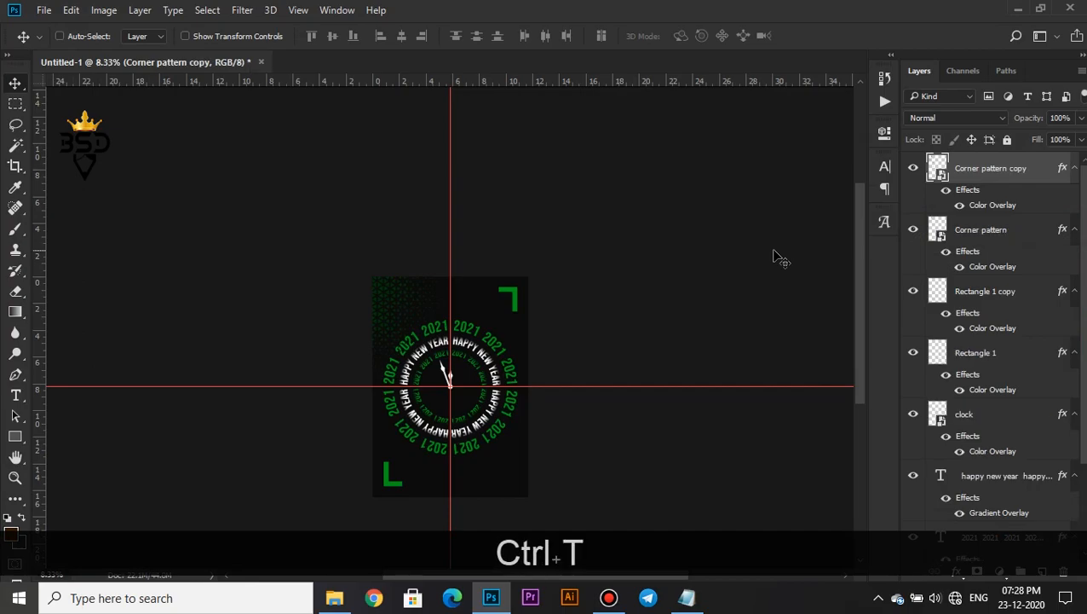
pyautogui.moveTo(413, 302); pyautogui.dragTo(511, 437)
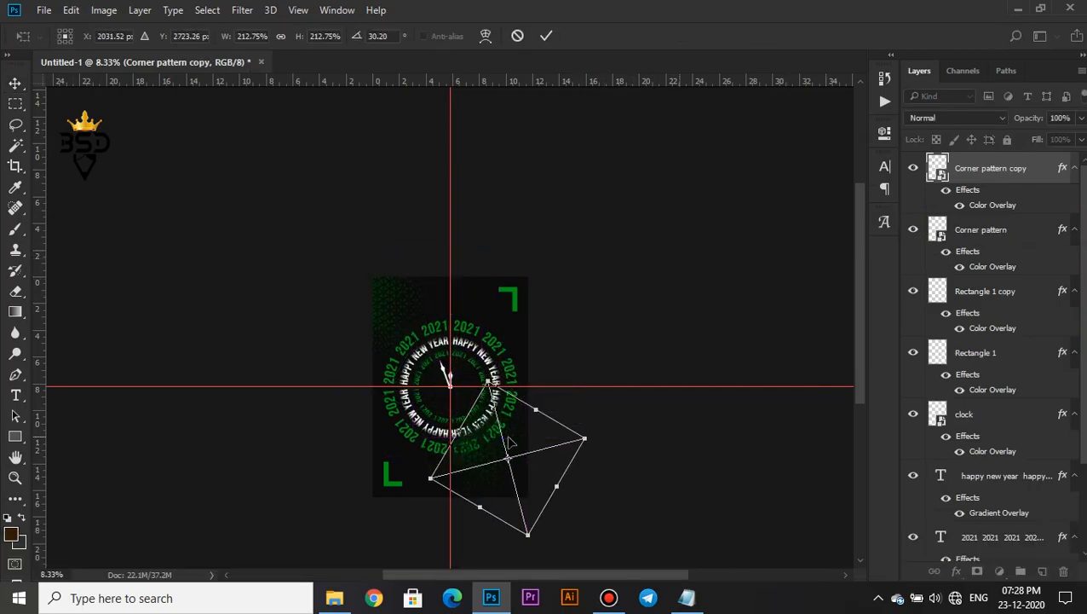
pyautogui.rightClick(510, 436)
pyautogui.click(552, 410)
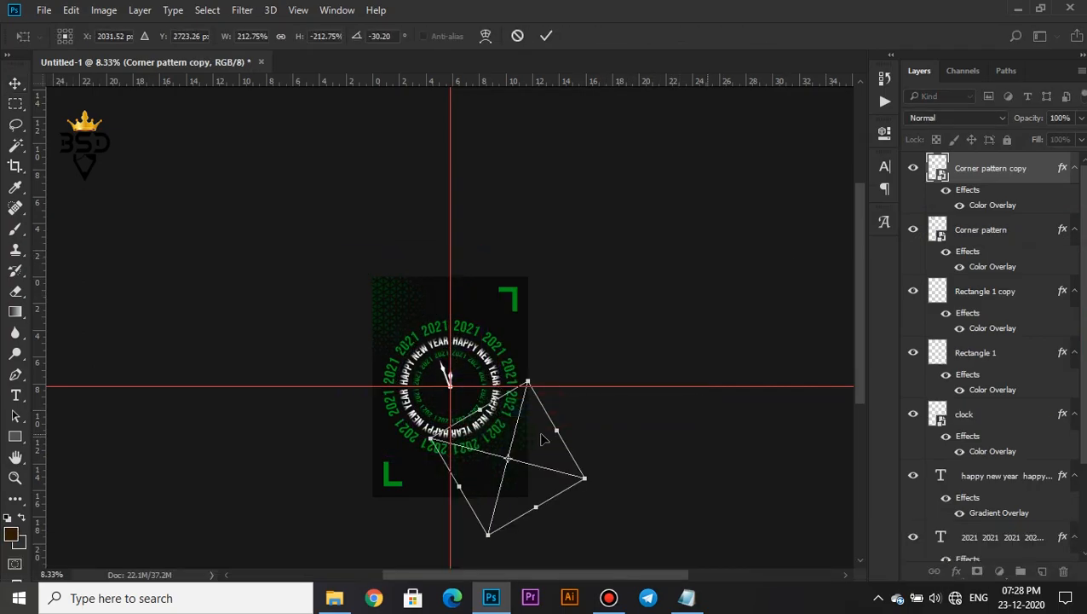
# - Rotate the copied corner pattern to about 30° and fit it over the poster's lower-right corner
pyautogui.moveTo(546, 435); pyautogui.dragTo(534, 531)
pyautogui.moveTo(483, 468); pyautogui.dragTo(515, 469)
pyautogui.hotkey('ctrl', '=')
pyautogui.hotkey('ctrl', '=')
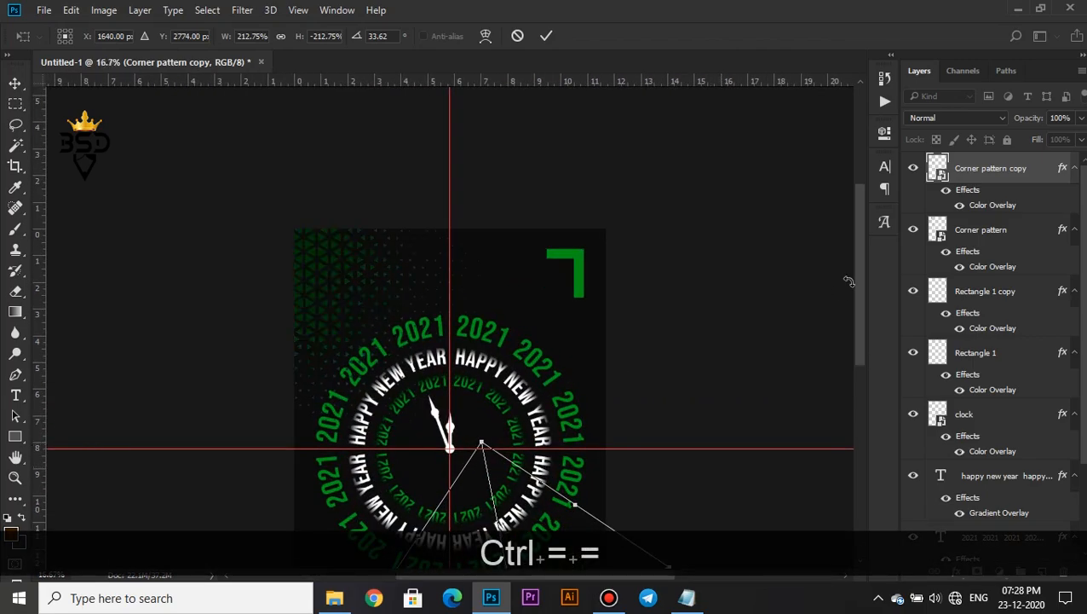
pyautogui.moveTo(861, 275); pyautogui.dragTo(862, 385)
pyautogui.moveTo(680, 336); pyautogui.dragTo(701, 308)
pyautogui.moveTo(573, 347); pyautogui.dragTo(580, 344)
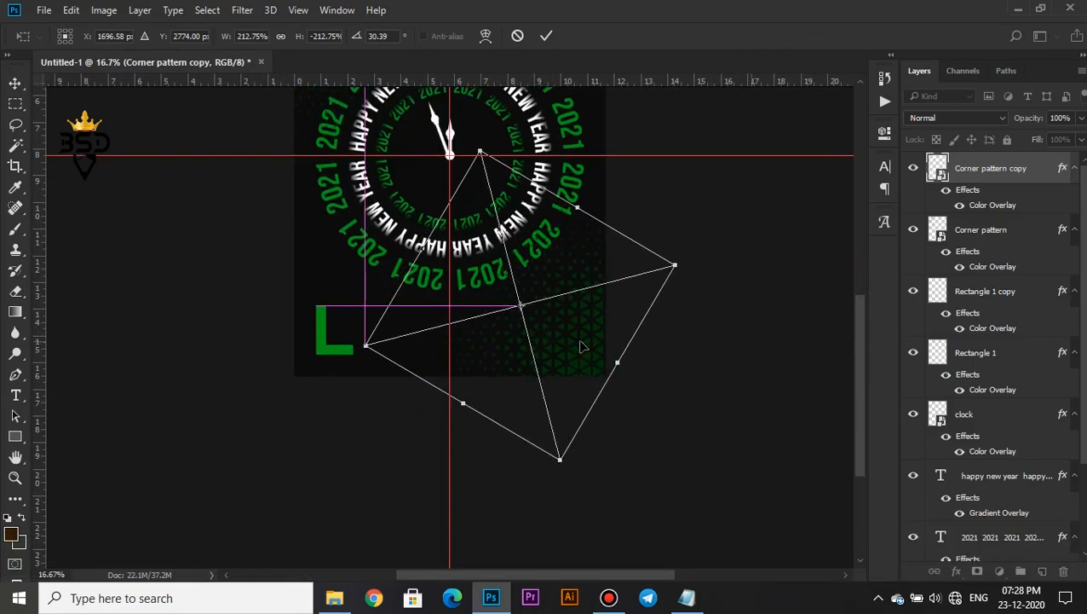
pyautogui.moveTo(710, 311)
pyautogui.mouseDown()
pyautogui.moveTo(728, 296)
pyautogui.moveTo(711, 315)
pyautogui.mouseUp()
pyautogui.press('Return')
# - Nudge the copied corner pattern slightly right so it meets the poster's right edge
pyautogui.hotkey('ctrl', '-')
pyautogui.hotkey('ctrl', '-')
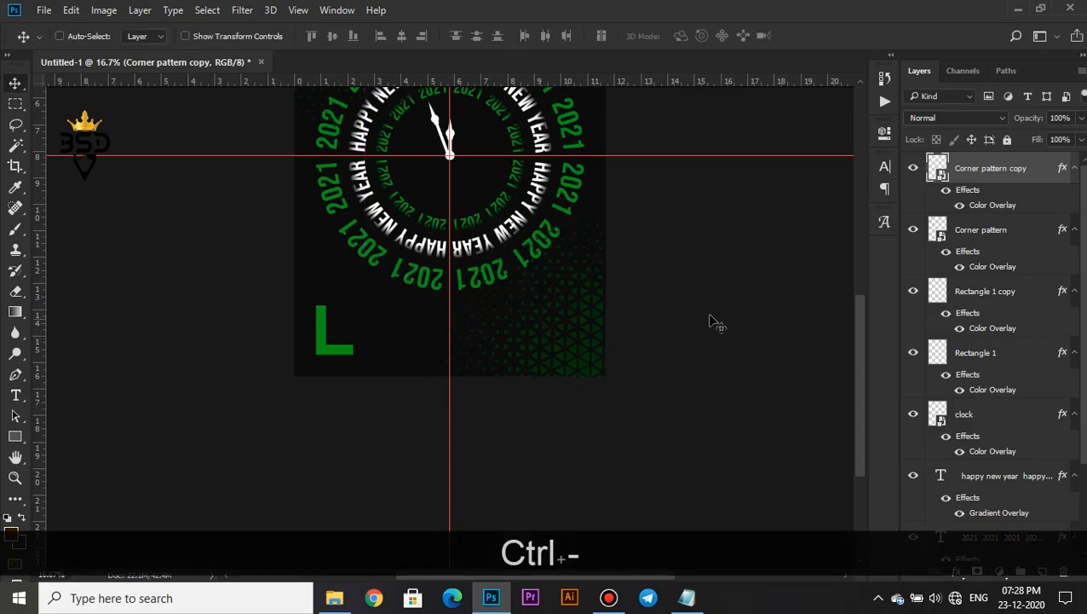
pyautogui.hotkey('ctrl', '=')
pyautogui.press('Right')
pyautogui.press('Right')
pyautogui.press('Right')
pyautogui.press('Right')
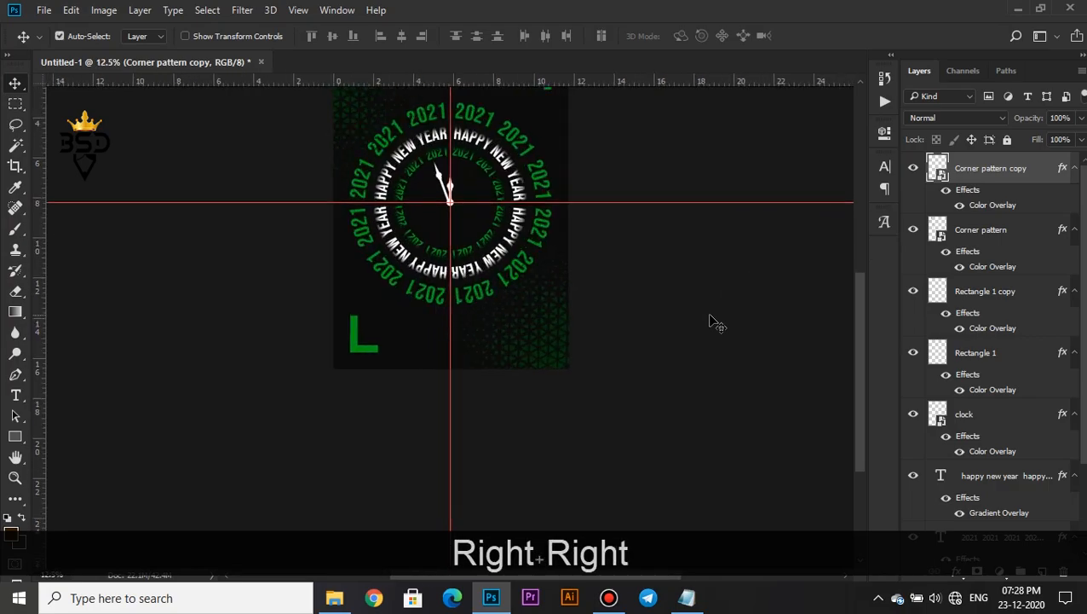
# - Add a new layer on top, fill it with the background color and set its Fill to 0%
pyautogui.hotkey('ctrl', '-')
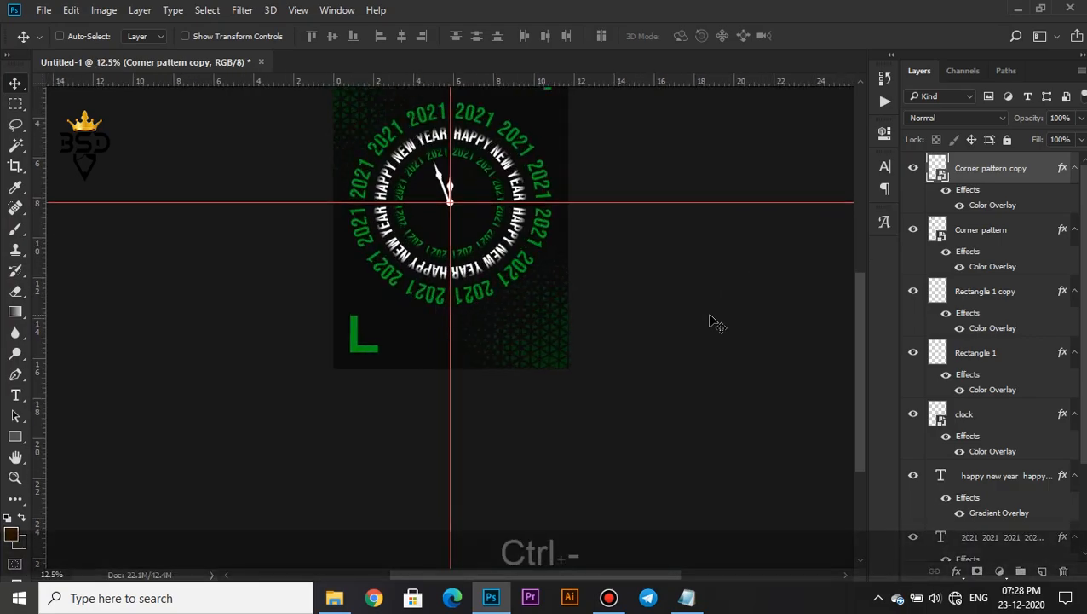
pyautogui.hotkey('ctrl', '=')
pyautogui.hotkey('ctrl', '=')
pyautogui.hotkey('ctrl', '=')
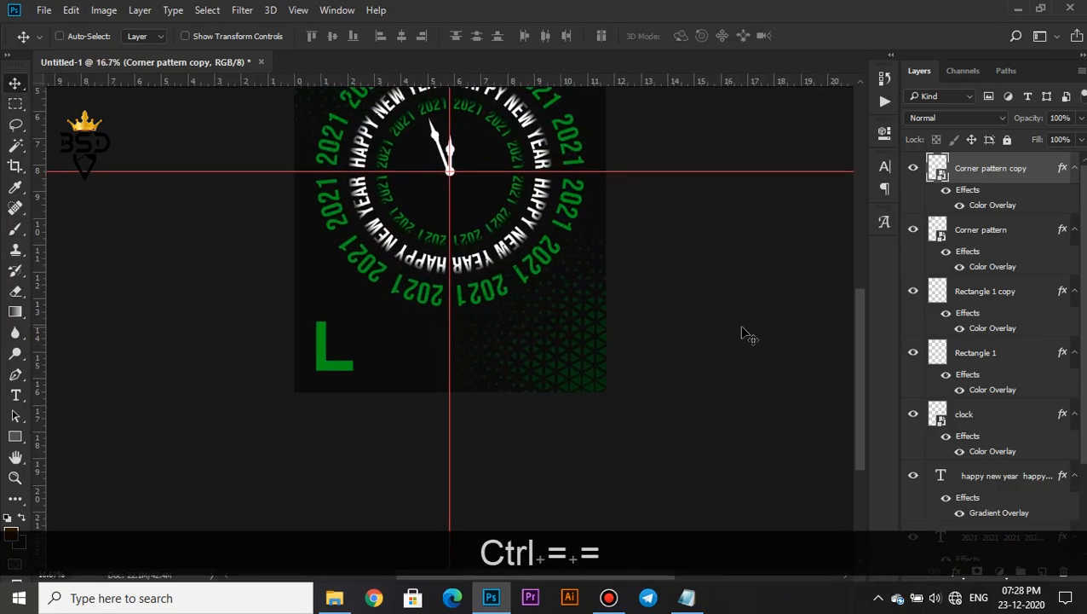
pyautogui.moveTo(859, 372); pyautogui.dragTo(871, 240)
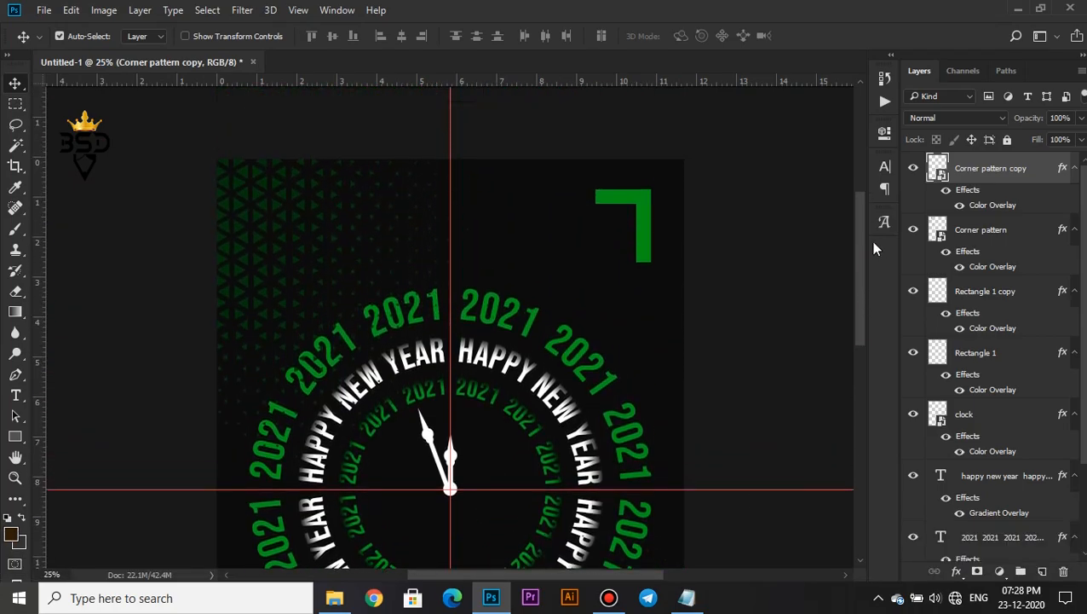
pyautogui.click(1041, 572)
pyautogui.hotkey('ctrl', 'BackSpace')
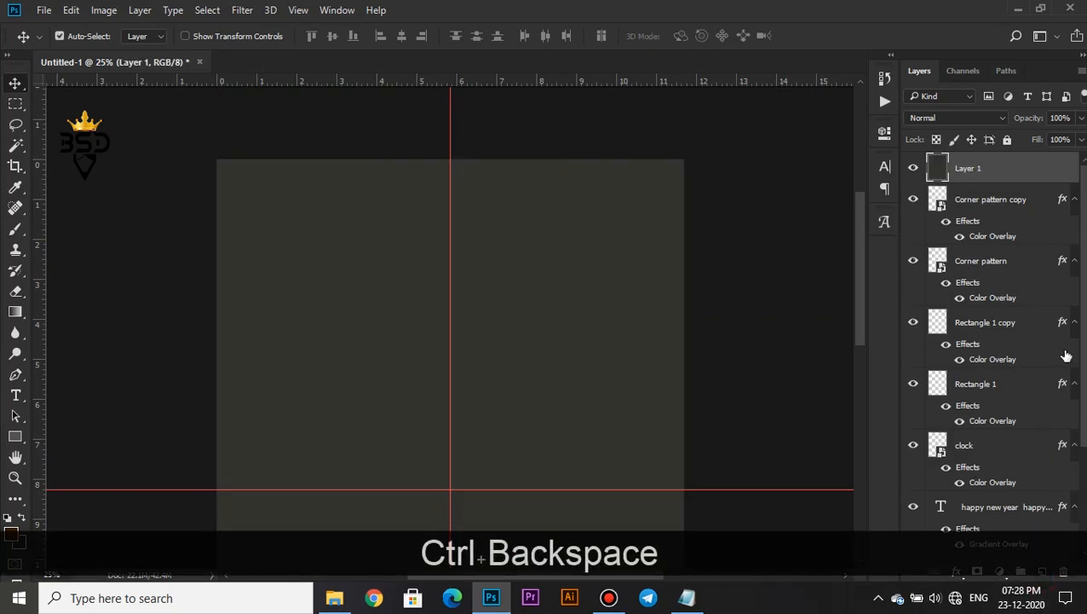
pyautogui.moveTo(991, 144); pyautogui.dragTo(953, 145)
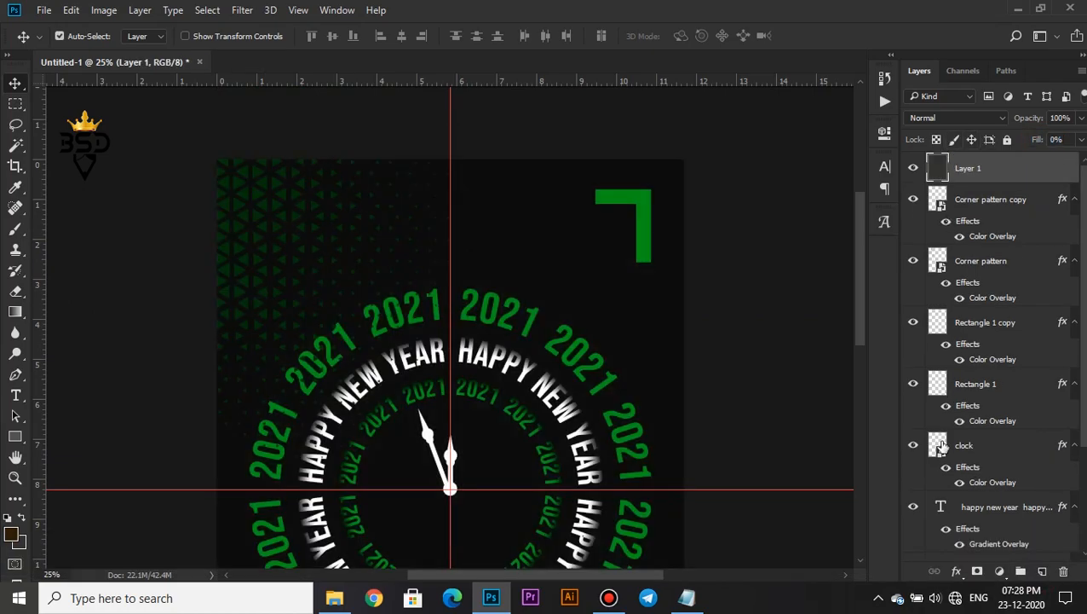
# - Apply a white 59 px Stroke positioned Inside to the new layer as a border around the poster
pyautogui.click(955, 576)
pyautogui.click(942, 419)
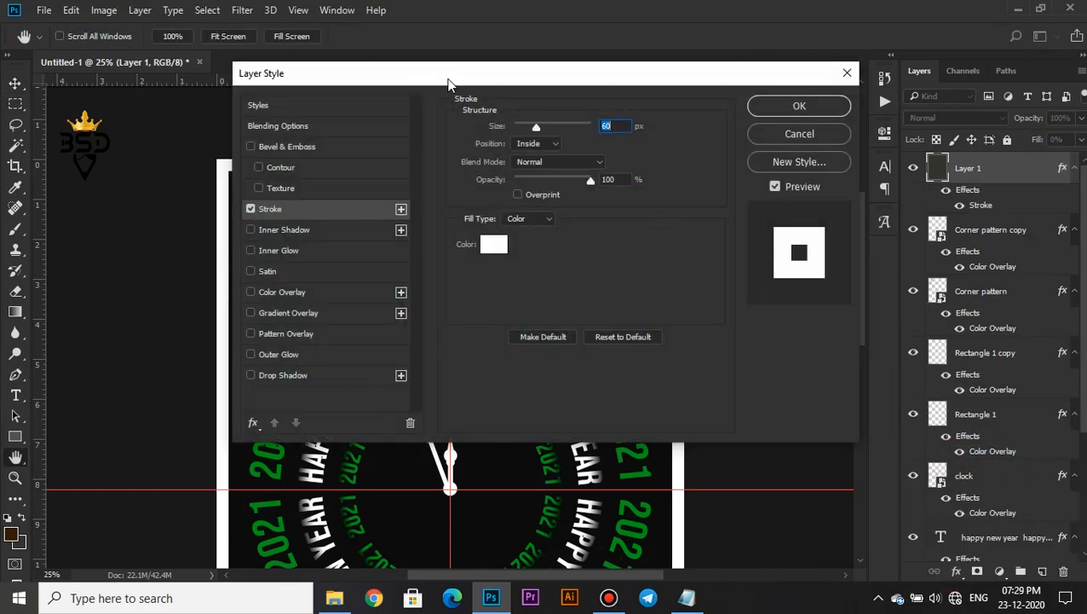
pyautogui.moveTo(449, 83); pyautogui.dragTo(613, 260)
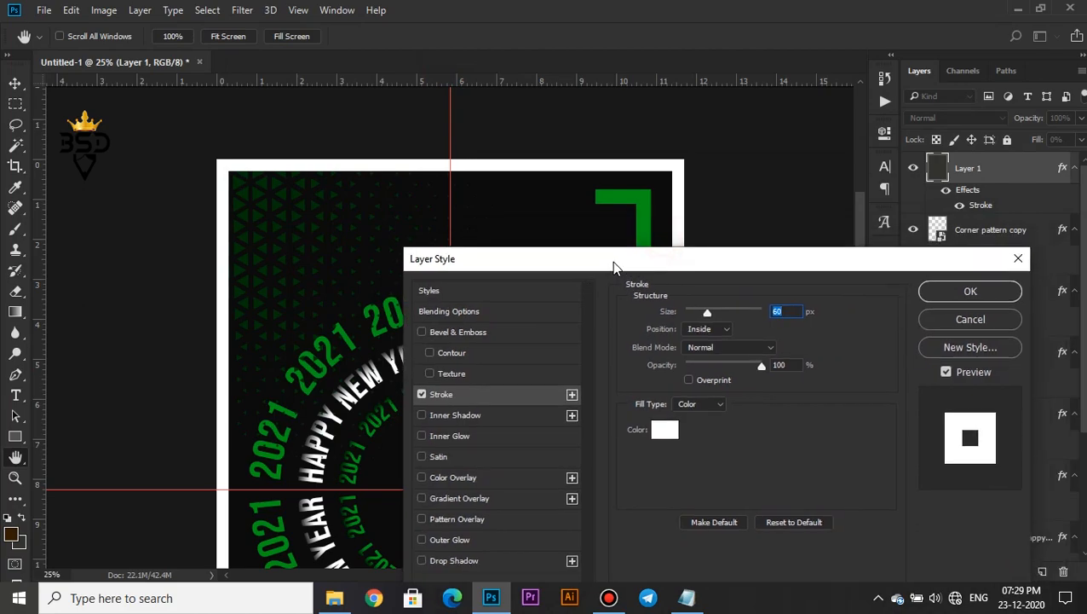
pyautogui.moveTo(707, 317); pyautogui.dragTo(706, 314)
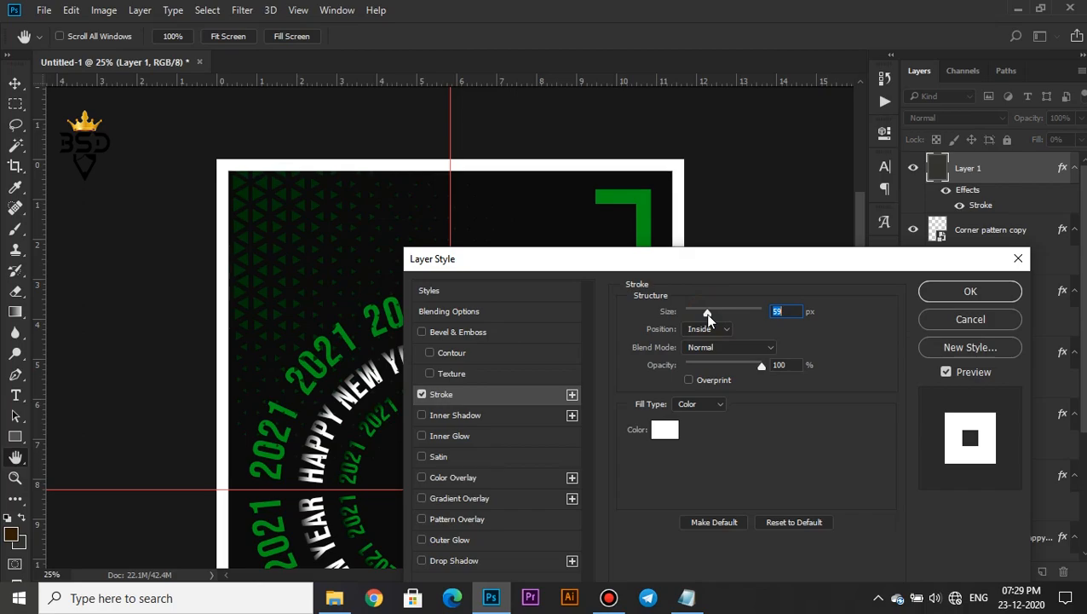
pyautogui.click(952, 290)
# - Move both corner pattern layers below the circular text layers, directly above Color Fill 1
pyautogui.hotkey('ctrl', '-')
pyautogui.hotkey('ctrl', '-')
pyautogui.hotkey('ctrl', '=')
pyautogui.hotkey('ctrl', '=')
pyautogui.hotkey('ctrl', '=')
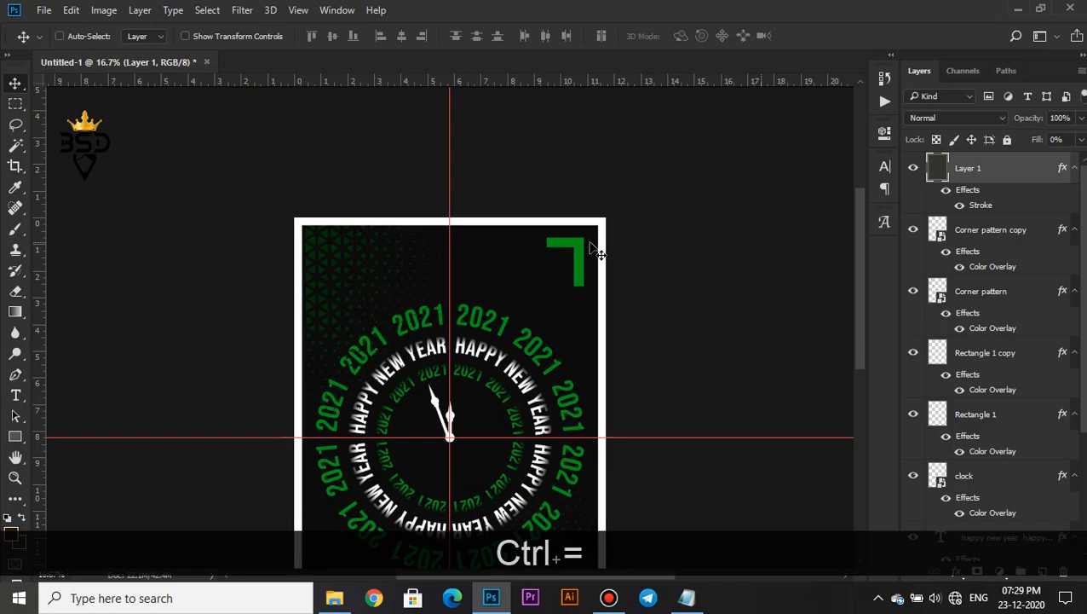
pyautogui.click(980, 232)
pyautogui.keyDown('ctrl'); pyautogui.click(982, 299); pyautogui.keyUp('ctrl')
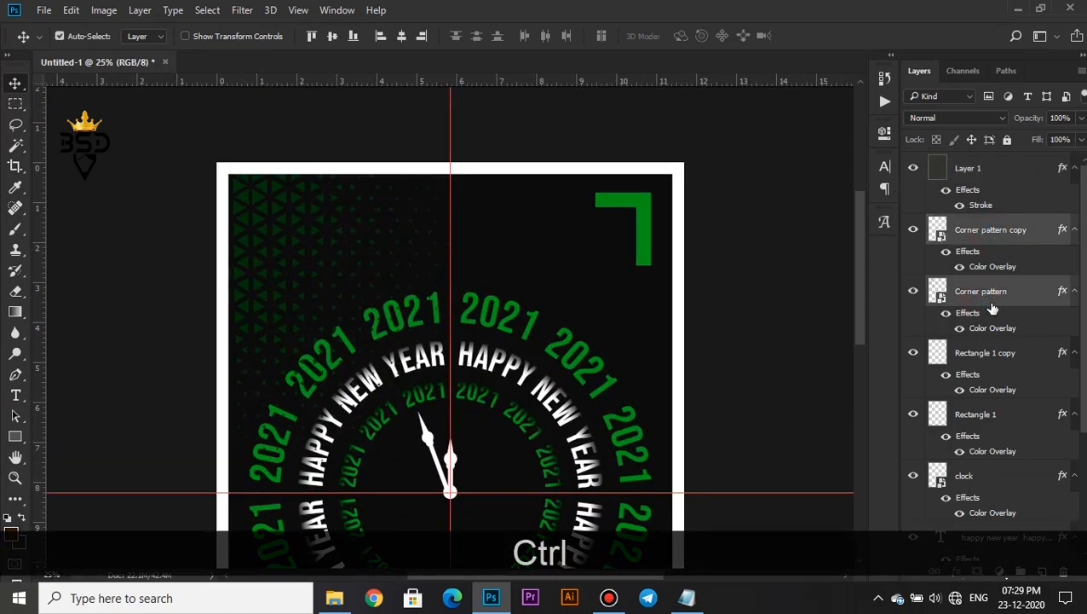
pyautogui.moveTo(990, 305); pyautogui.dragTo(980, 498)
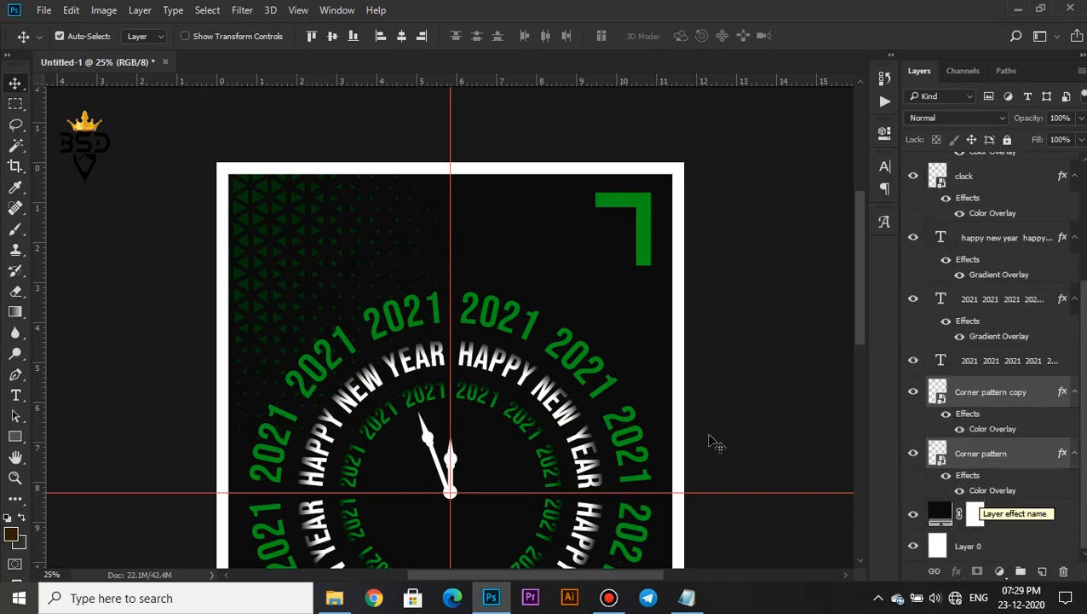
# - Add the white Bebas Neue text DEC 31 near the poster's upper-left corner and set its size to 69 pt
pyautogui.press('t')
pyautogui.click(267, 207)
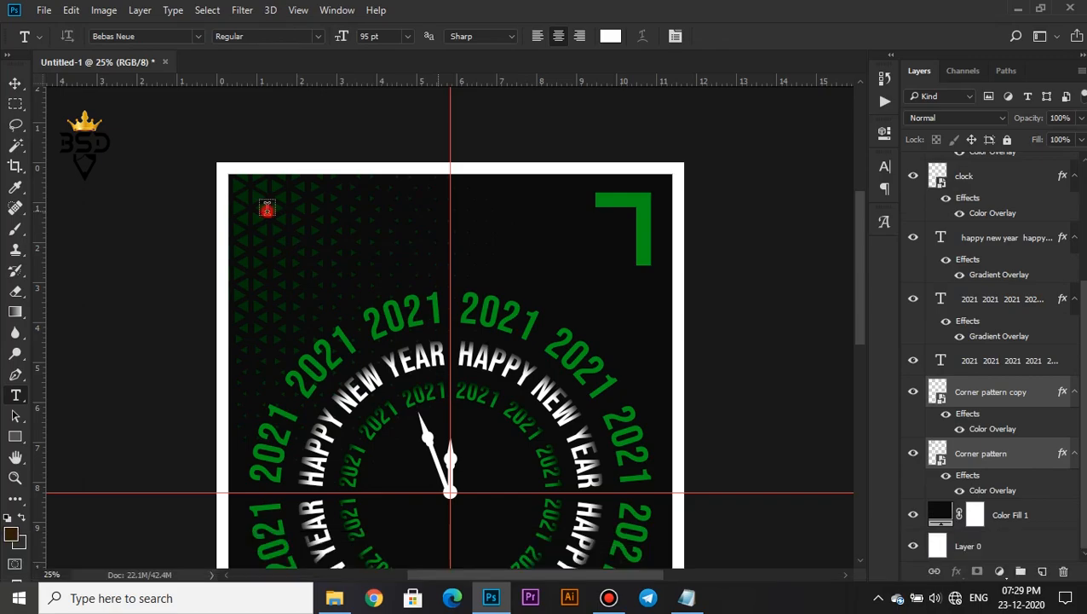
pyautogui.write('DEC 31')
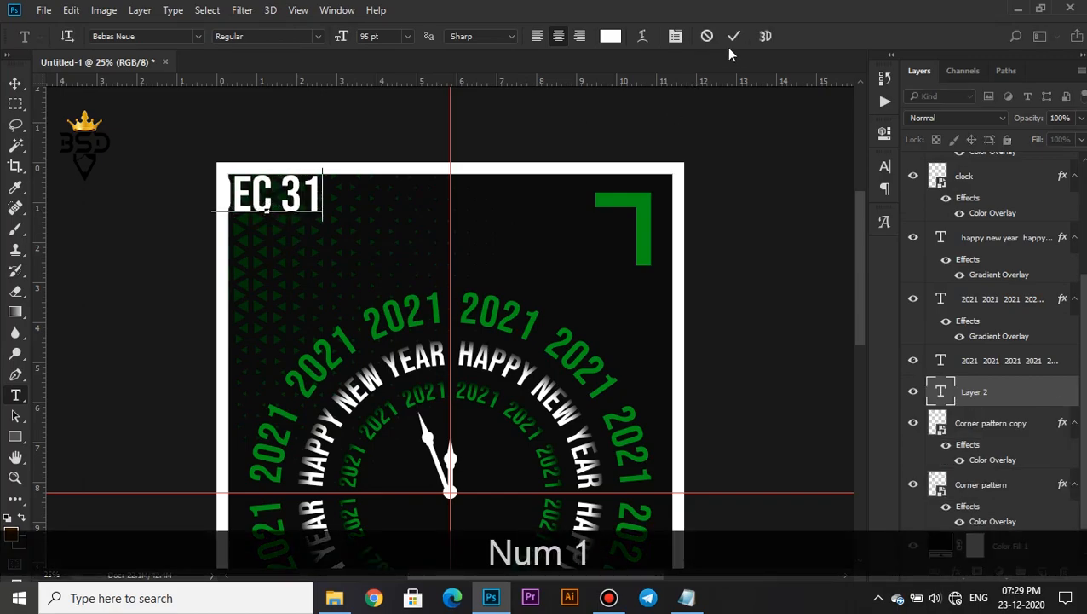
pyautogui.hotkey('ctrl', 'a')
pyautogui.click(678, 35)
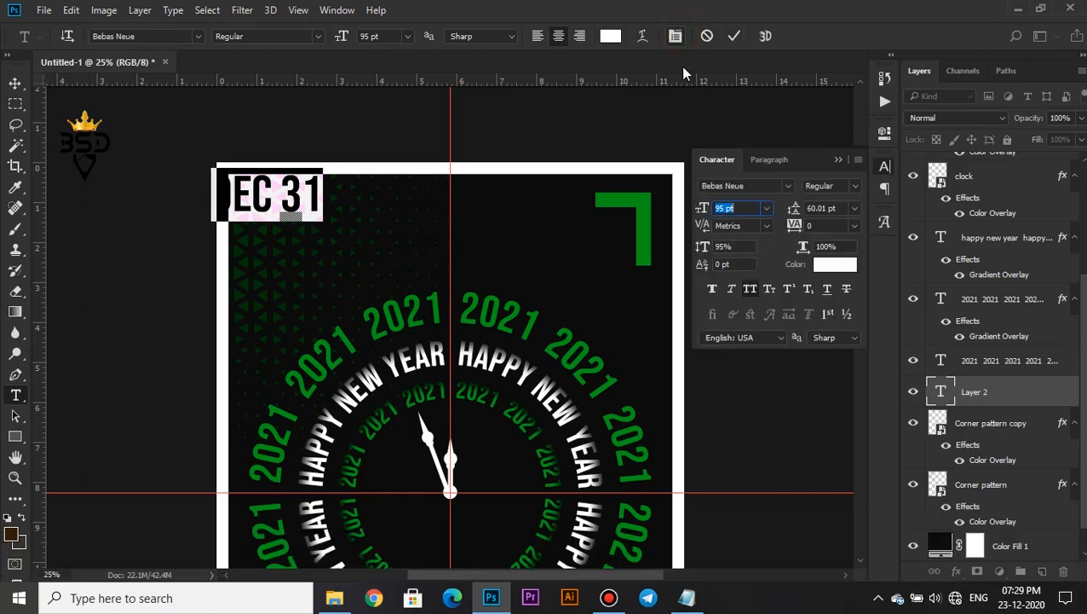
pyautogui.moveTo(700, 210); pyautogui.dragTo(699, 211)
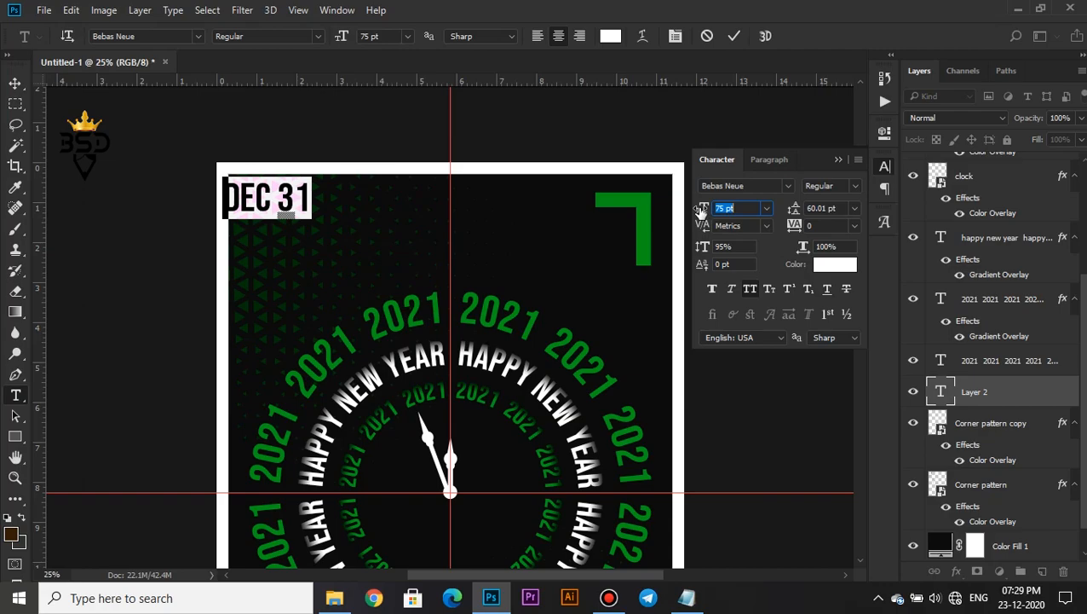
pyautogui.click(734, 36)
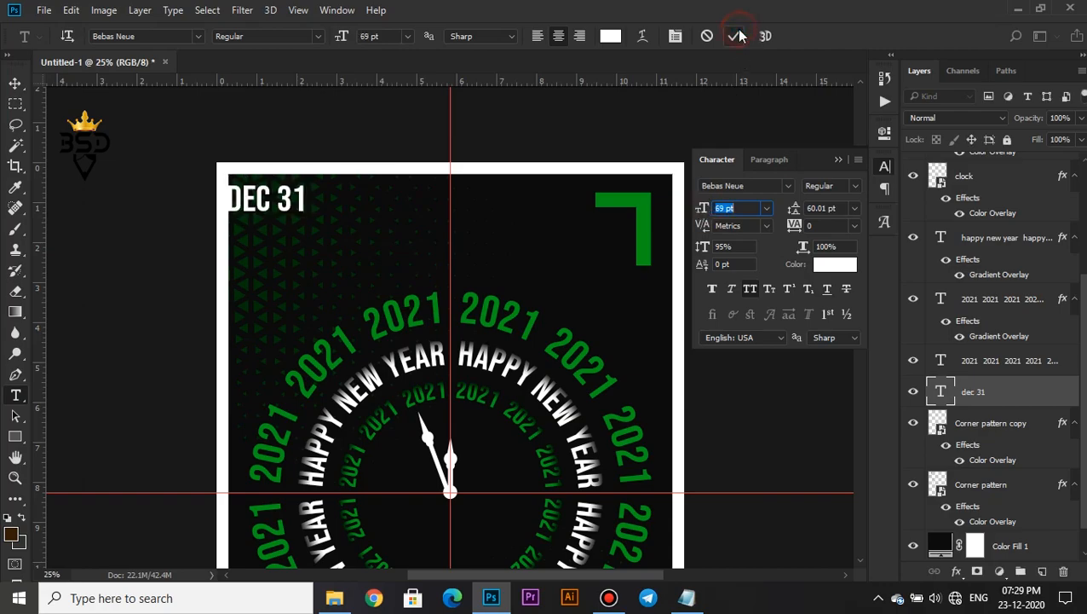
# - Hide the white border layer and nudge the DEC 31 text right, inside the poster's left edge
pyautogui.press('v')
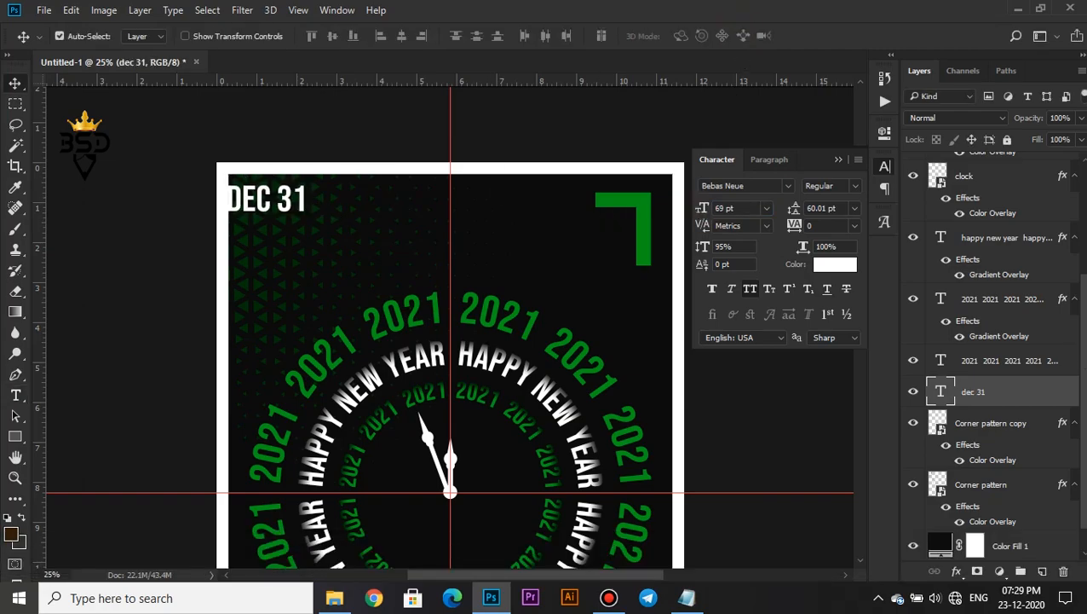
pyautogui.scroll(5, 993, 358)
pyautogui.scroll(1, 993, 358)
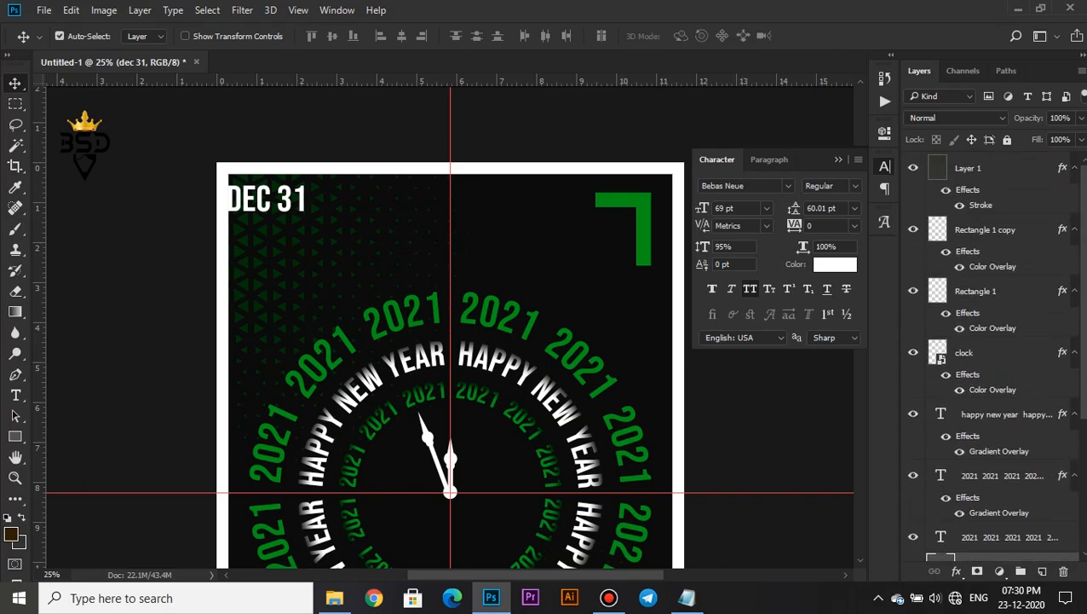
pyautogui.click(917, 167)
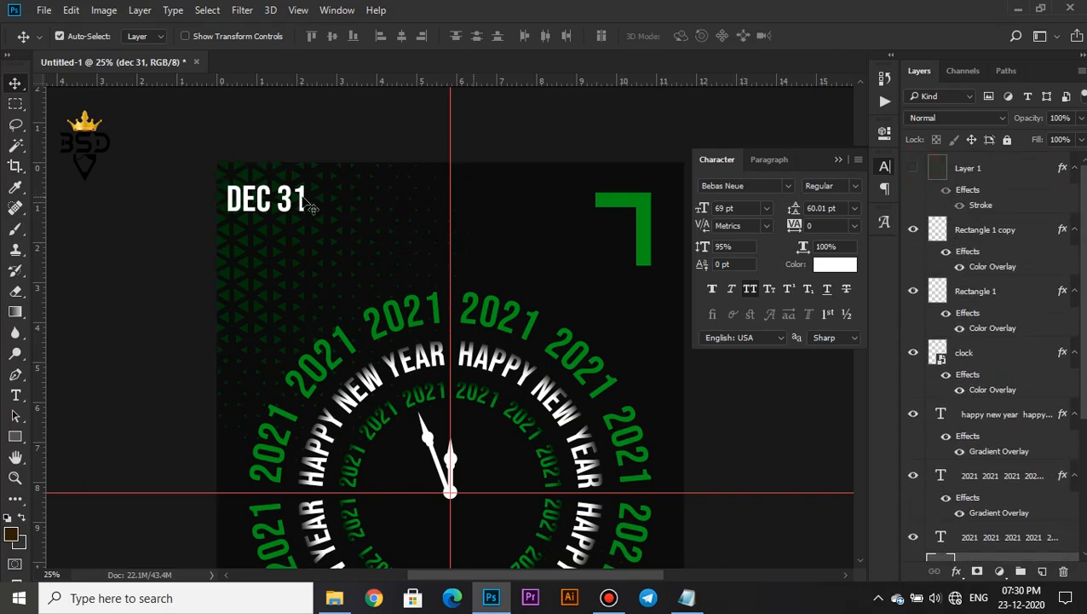
pyautogui.click(311, 207)
pyautogui.press('Right')
pyautogui.press('Right')
pyautogui.press('Right')
pyautogui.press('Right')
pyautogui.press('Right')
pyautogui.press('Right')
# - Scale the DEC 31 text down to about 50.92 pt and position it in the poster's upper-left corner
pyautogui.hotkey('ctrl', '-')
pyautogui.hotkey('ctrl', '-')
pyautogui.hotkey('ctrl', '-')
pyautogui.hotkey('ctrl', 't')
pyautogui.hotkey('ctrl', '=')
pyautogui.moveTo(388, 255); pyautogui.dragTo(379, 265)
pyautogui.press('Return')
pyautogui.press('Up')
pyautogui.press('Left')
pyautogui.press('Left')
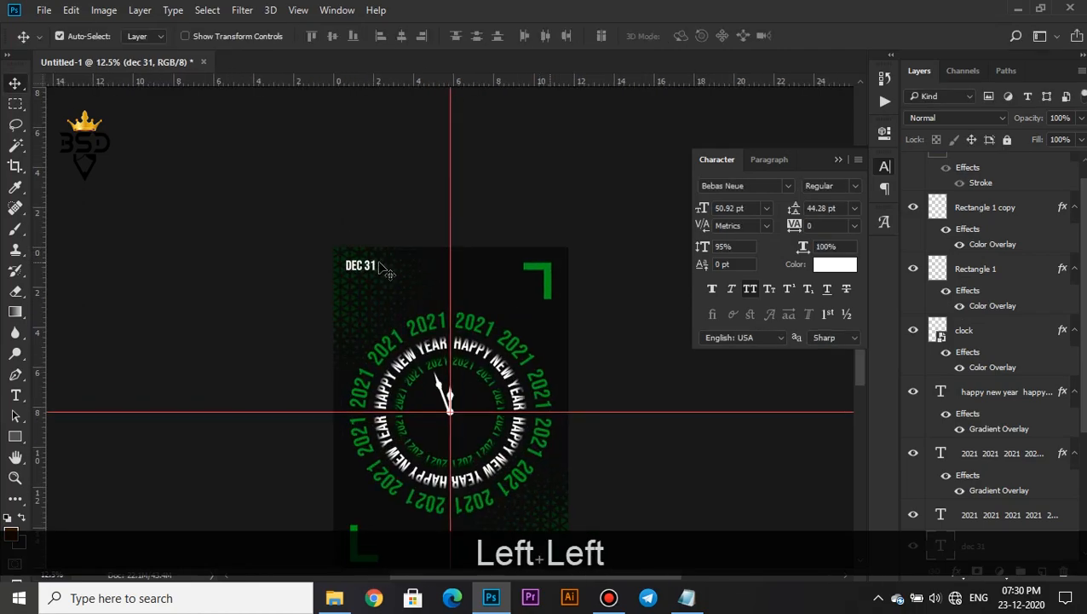
# - Duplicate the DEC 31 text just below the original and replace the copy's wording with "celebration with" on two lines
pyautogui.hotkey('ctrl', '=')
pyautogui.hotkey('ctrl', '=')
pyautogui.keyDown('alt'); pyautogui.moveTo(270, 214); pyautogui.dragTo(271, 241); pyautogui.keyUp('alt')
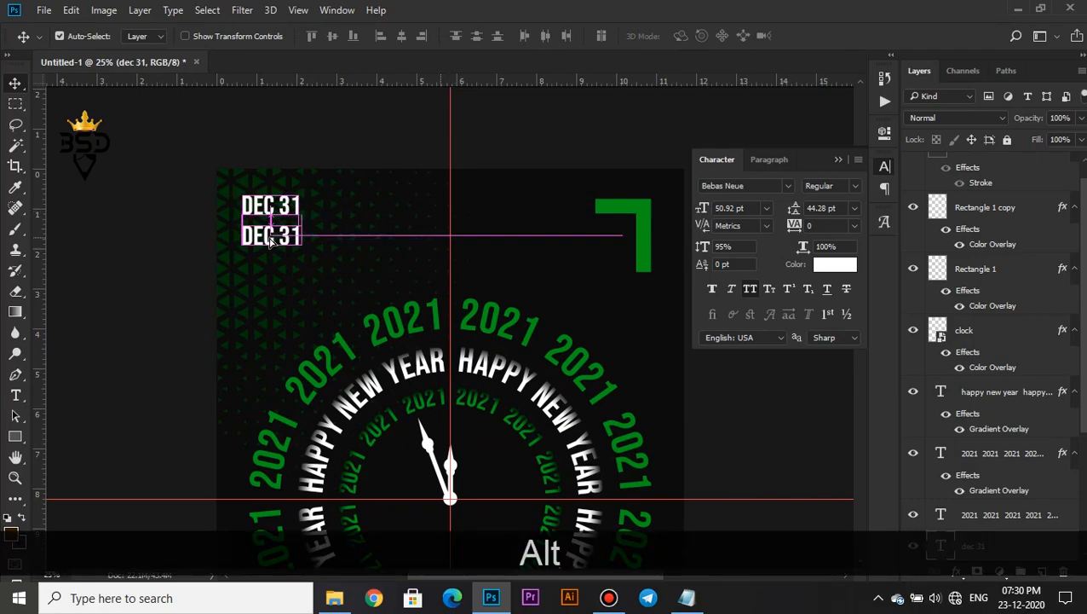
pyautogui.doubleClick(941, 546)
pyautogui.write('celebration')
pyautogui.press('Return')
pyautogui.write('with')
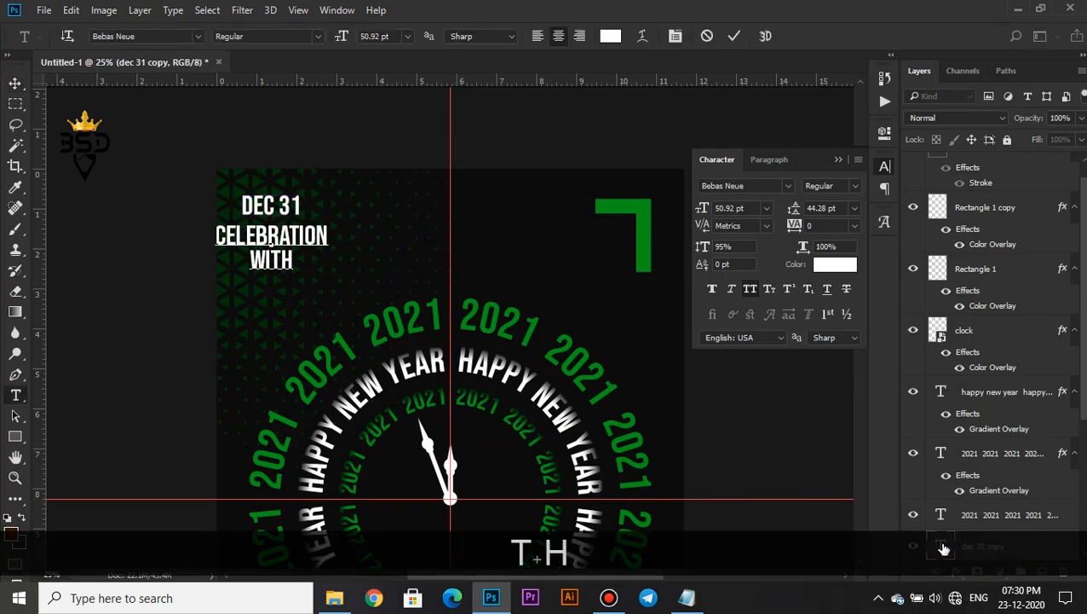
# - Left-align the celebration text and format it as Franklin Gothic Book, 28.92 pt, tracking 380 and Auto leading
pyautogui.hotkey('ctrl', 'a')
pyautogui.click(538, 36)
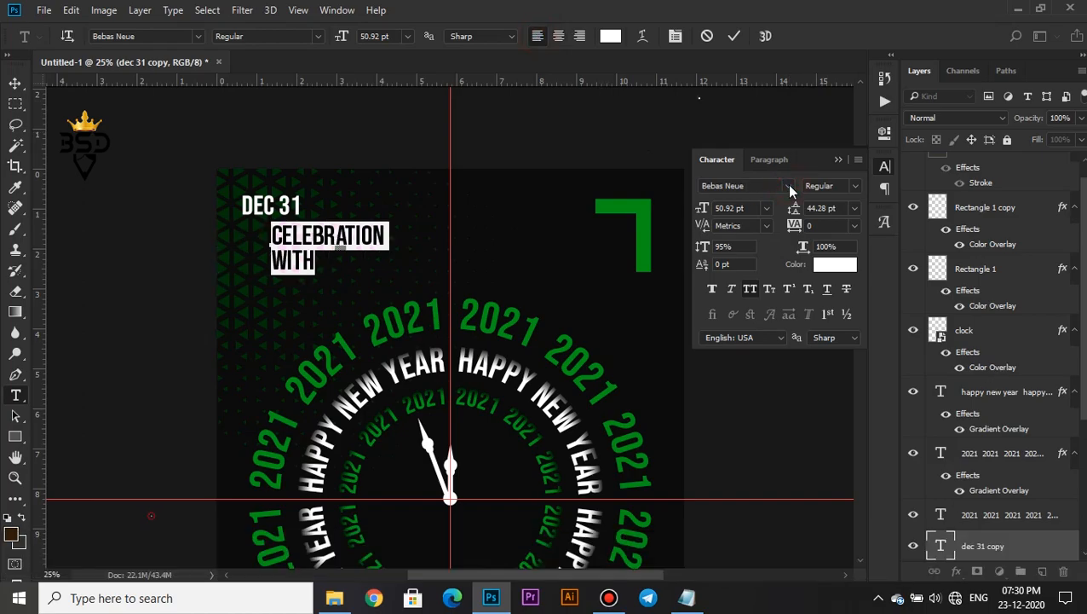
pyautogui.click(788, 186)
pyautogui.click(750, 138)
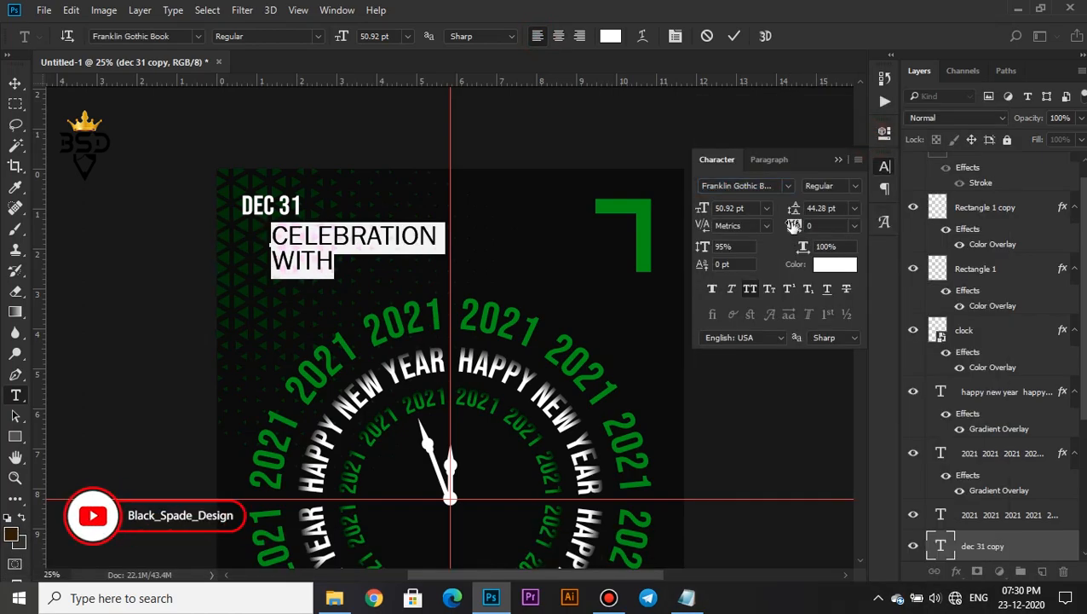
pyautogui.moveTo(704, 209); pyautogui.dragTo(699, 209)
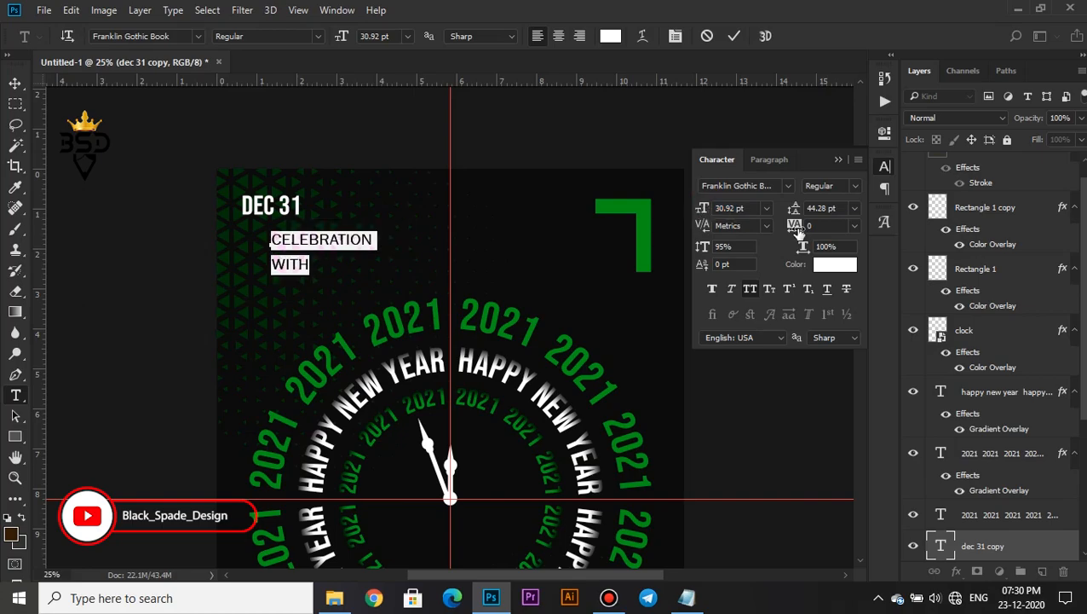
pyautogui.moveTo(797, 232); pyautogui.dragTo(813, 228)
pyautogui.moveTo(705, 212); pyautogui.dragTo(703, 212)
pyautogui.click(855, 210)
pyautogui.click(858, 226)
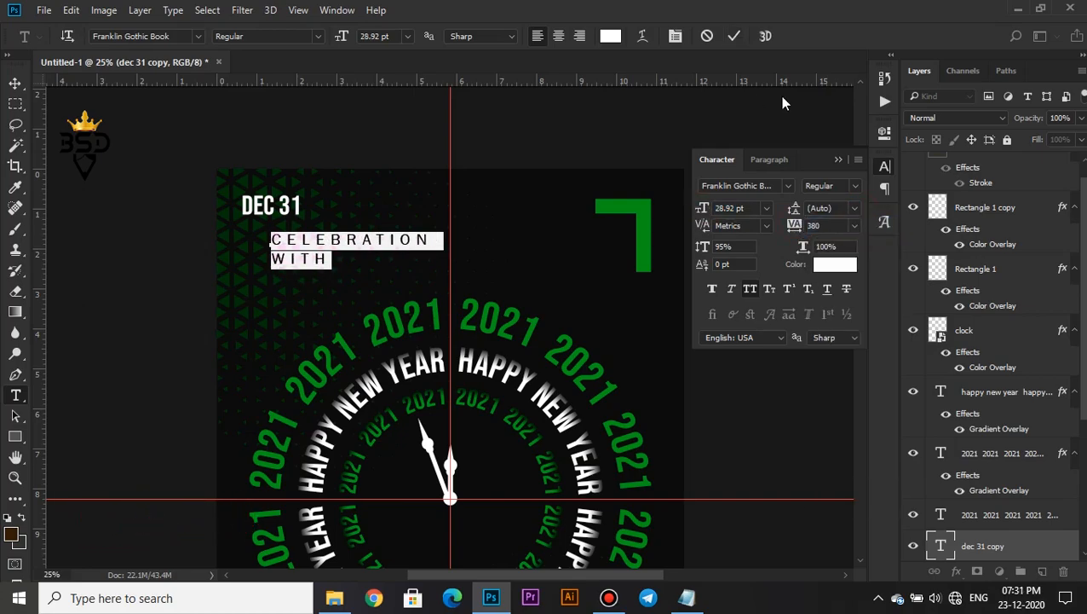
pyautogui.click(734, 36)
# - Shift the CELEBRATION WITH text left until it lines up with the left edge of DEC 31
pyautogui.press('v')
pyautogui.press('Left')
pyautogui.press('Left')
pyautogui.press('Left')
pyautogui.press('Left')
pyautogui.press('Left')
pyautogui.press('Left')
pyautogui.press('Left')
pyautogui.press('Left')
pyautogui.press('Left')
pyautogui.press('Left')
pyautogui.press('Left')
pyautogui.press('Left')
pyautogui.press('Left')
pyautogui.press('Left')
pyautogui.press('Left')
pyautogui.press('Left')
pyautogui.press('Left')
pyautogui.press('Left')
pyautogui.press('Left')
pyautogui.press('Left')
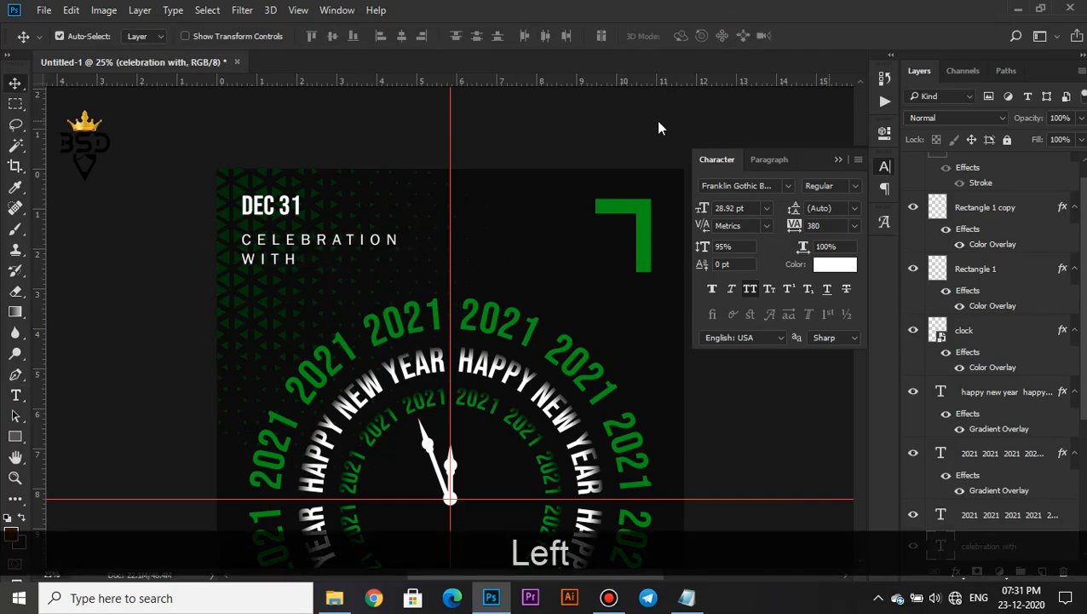
# - Select the DEC 31 text layer and move it slightly right and down, closer to the CELEBRATION WITH text
pyautogui.rightClick(267, 203)
pyautogui.click(285, 216)
pyautogui.moveTo(269, 207); pyautogui.dragTo(271, 213)
pyautogui.hotkey('ctrl', '-')
pyautogui.hotkey('ctrl', '-')
pyautogui.hotkey('ctrl', '-')
pyautogui.hotkey('ctrl', '=')
pyautogui.moveTo(375, 241); pyautogui.dragTo(369, 242)
pyautogui.hotkey('ctrl', '=')
pyautogui.hotkey('ctrl', '=')
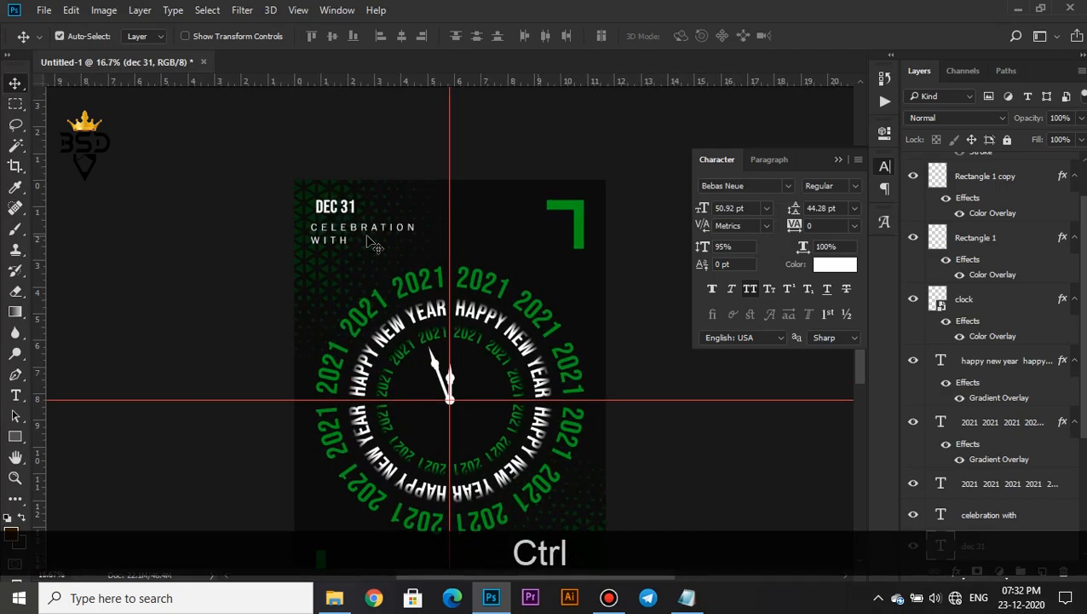
# - Scale the CELEBRATION WITH text down to 24.79 pt and nudge it up under DEC 31, in line with its left edge
pyautogui.keyDown('ctrl'); pyautogui.click(329, 196); pyautogui.keyUp('ctrl')
pyautogui.press('Right')
pyautogui.press('Up')
pyautogui.press('Right')
pyautogui.hotkey('ctrl', 't')
pyautogui.moveTo(411, 202); pyautogui.dragTo(392, 194)
pyautogui.press('Return')
pyautogui.press('Right')
pyautogui.press('Up')
pyautogui.press('Up')
pyautogui.press('Up')
pyautogui.hotkey('ctrl', '-')
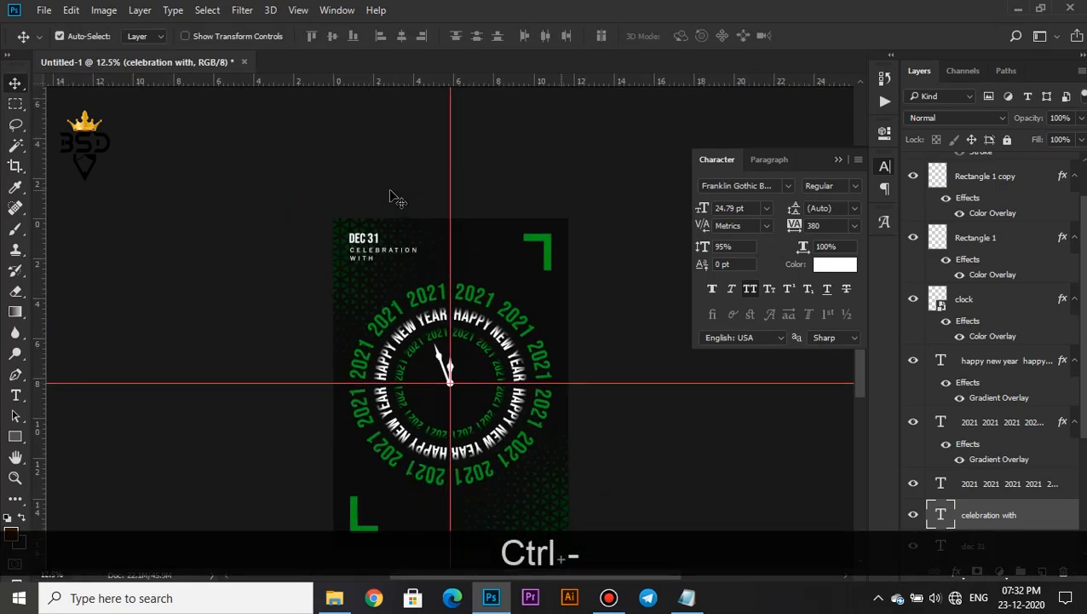
# - Duplicate the DEC 31 text and place the copy in the poster's lower-right corner
pyautogui.rightClick(363, 242)
pyautogui.click(375, 249)
pyautogui.moveTo(367, 242); pyautogui.dragTo(518, 511)
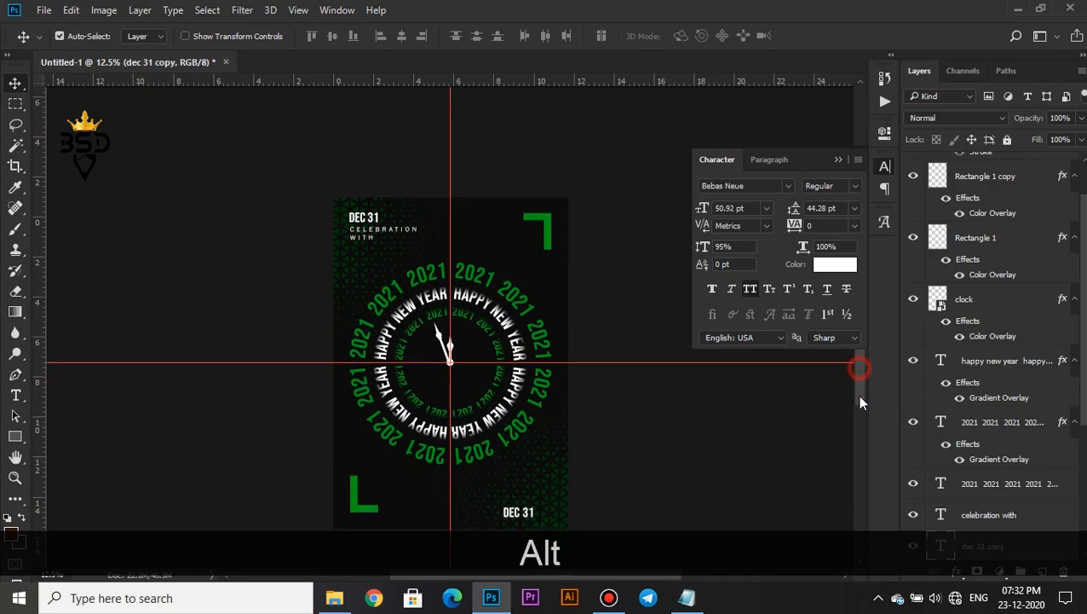
pyautogui.hotkey('ctrl', '=')
pyautogui.hotkey('ctrl', '=')
pyautogui.scroll(-2, 622, 407)
pyautogui.moveTo(597, 431); pyautogui.dragTo(641, 426)
pyautogui.hotkey('ctrl', '-')
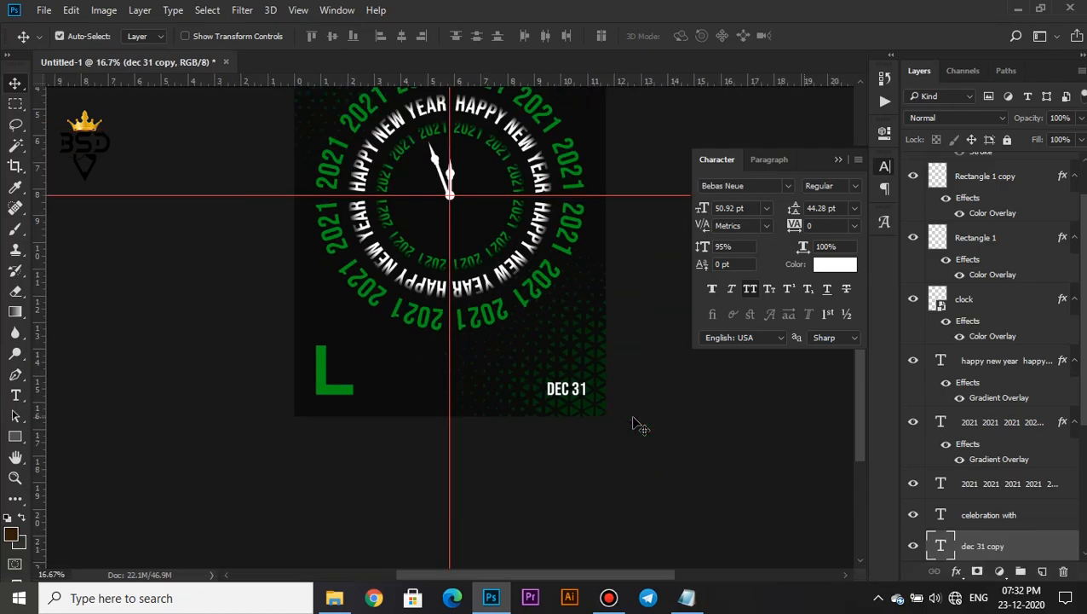
# - Replace the lower-right DEC 31 copy's wording with "CLUB NAME" and move it slightly up and left
pyautogui.doubleClick(940, 547)
pyautogui.write('CLUB NAME')
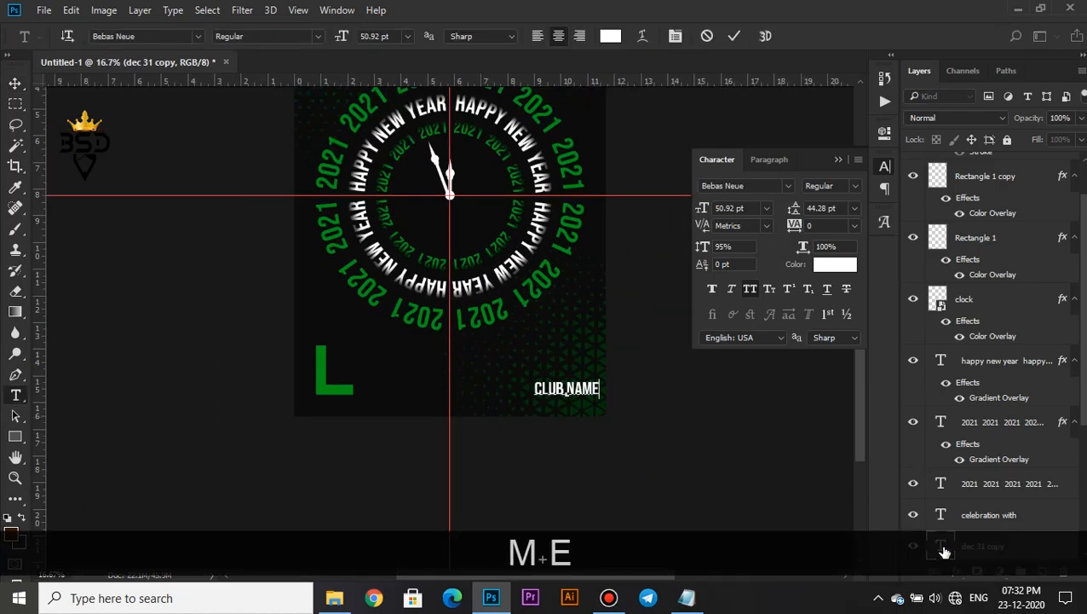
pyautogui.click(734, 36)
pyautogui.press('v')
pyautogui.moveTo(588, 394); pyautogui.dragTo(578, 375)
# - Duplicate the CELEBRATION WITH text and place the copy just below CLUB NAME
pyautogui.click(968, 510)
pyautogui.hotkey('ctrl', 'j')
pyautogui.scroll(5, 866, 361)
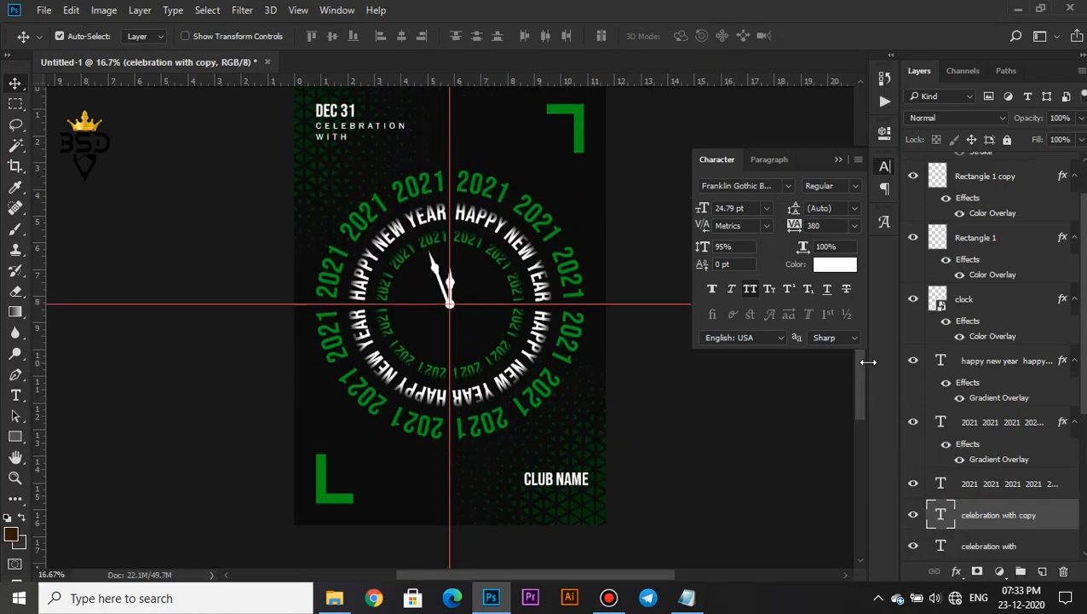
pyautogui.moveTo(346, 120); pyautogui.dragTo(532, 493)
# - Copy "lorem ipsum" from the Notepad file and replace the wording below CLUB NAME with it, right-aligned
pyautogui.click(686, 597)
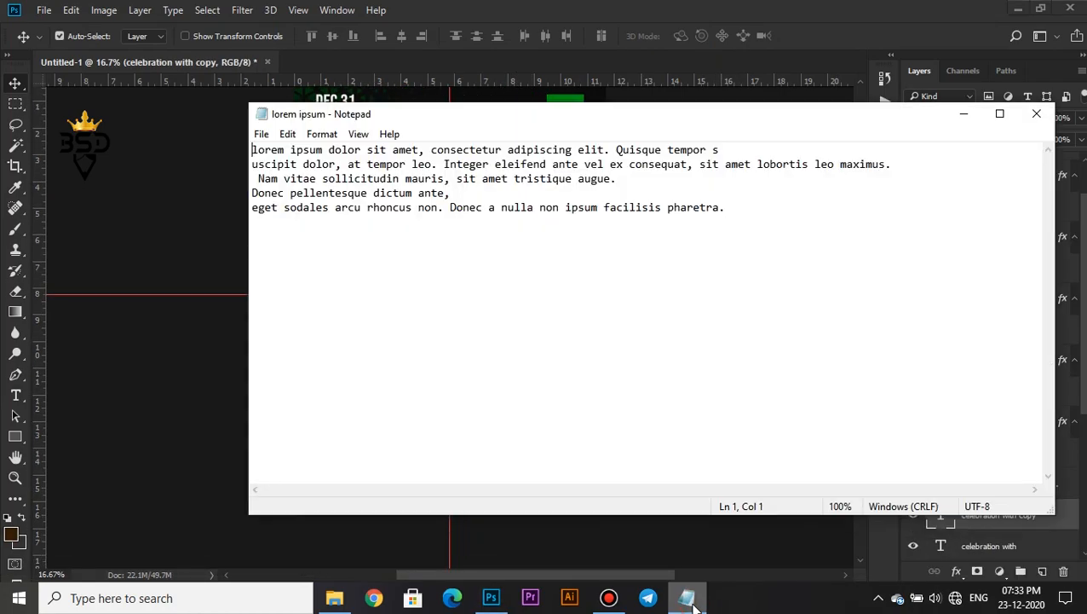
pyautogui.hotkey('ctrl', 'c')
pyautogui.click(444, 539)
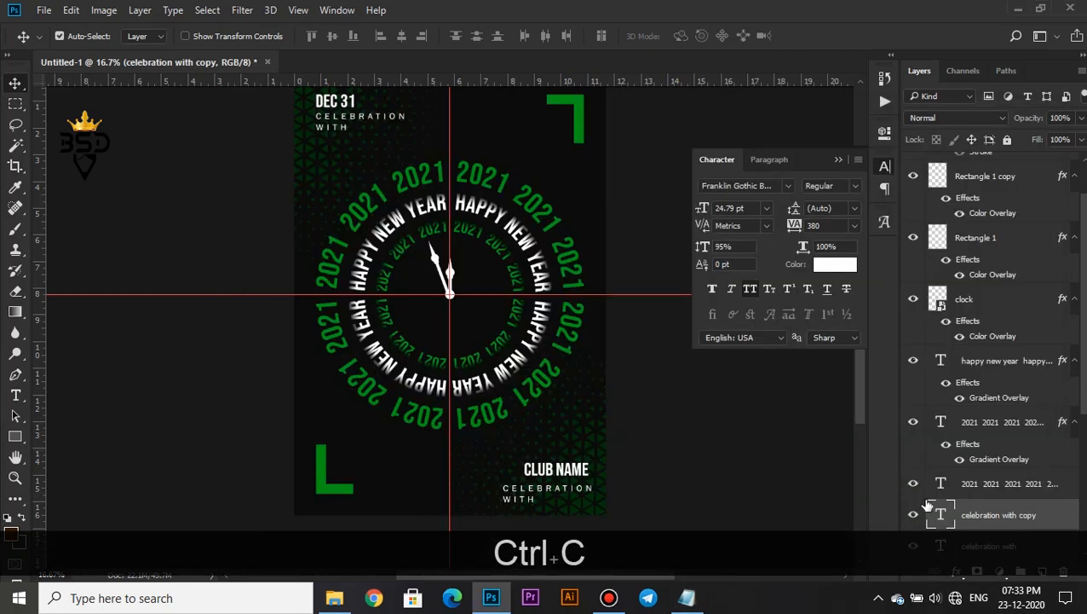
pyautogui.doubleClick(941, 515)
pyautogui.hotkey('ctrl', 'v')
pyautogui.hotkey('ctrl', 'a')
pyautogui.click(577, 36)
pyautogui.click(734, 36)
# - Move the LOREM IPSUM text directly under CLUB NAME so their right edges line up
pyautogui.press('v')
pyautogui.moveTo(488, 496); pyautogui.dragTo(576, 488)
pyautogui.press('Up')
pyautogui.press('ctrl')
pyautogui.hotkey('ctrl', '-')
pyautogui.press('Down')
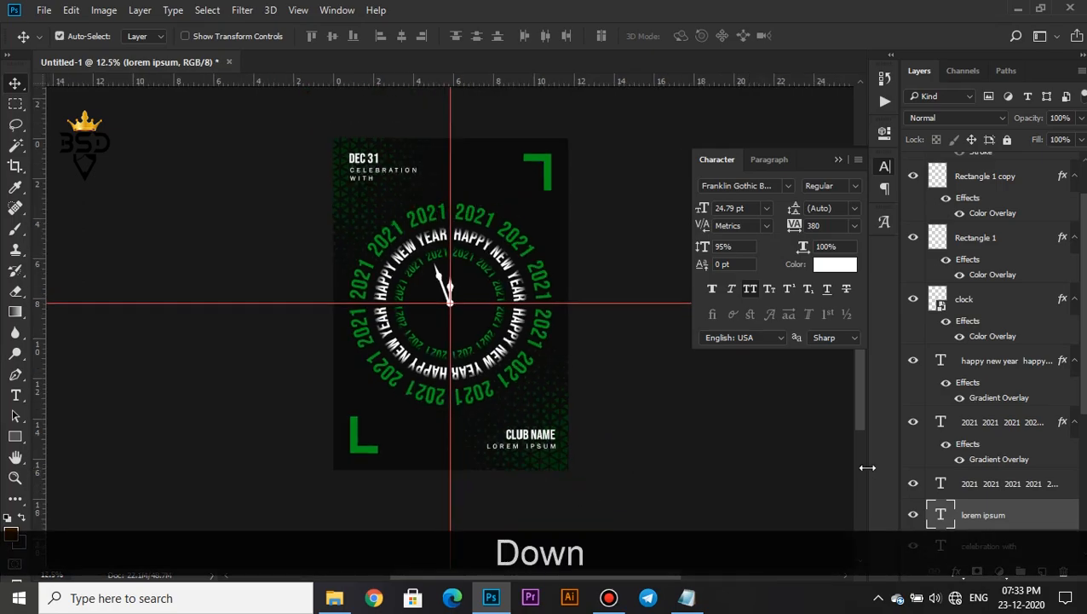
# - Select the CLUB NAME and LOREM IPSUM texts together and shift them slightly left and down
pyautogui.scroll(-3, 1057, 431)
pyautogui.keyDown('ctrl'); pyautogui.click(989, 484); pyautogui.keyUp('ctrl')
pyautogui.moveTo(536, 434); pyautogui.dragTo(531, 441)
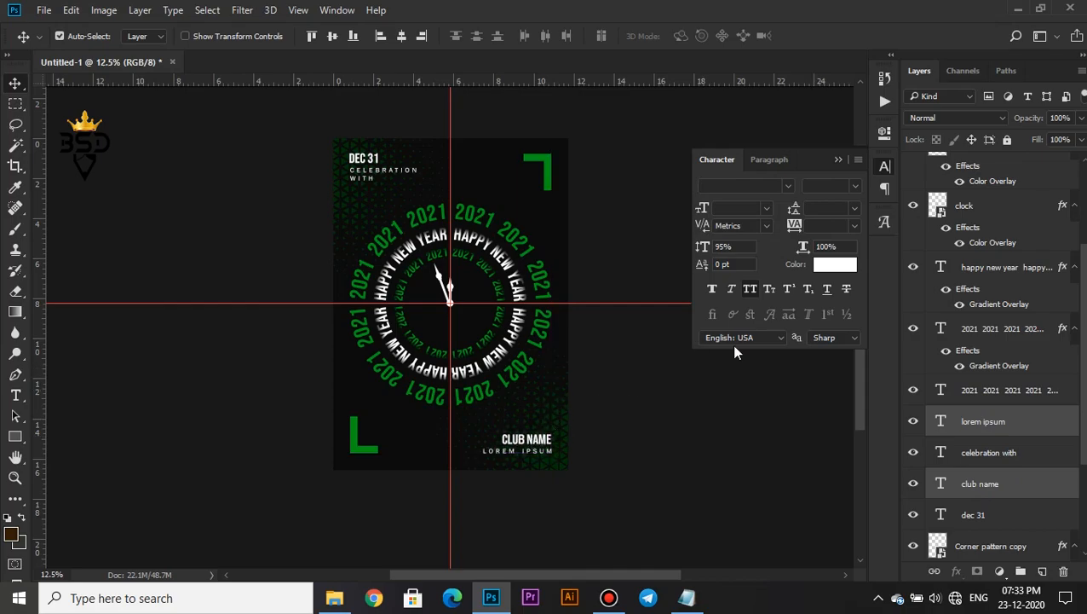
# - Show the white border layer again and clear the guides and Character settings from view
pyautogui.scroll(2, 993, 358)
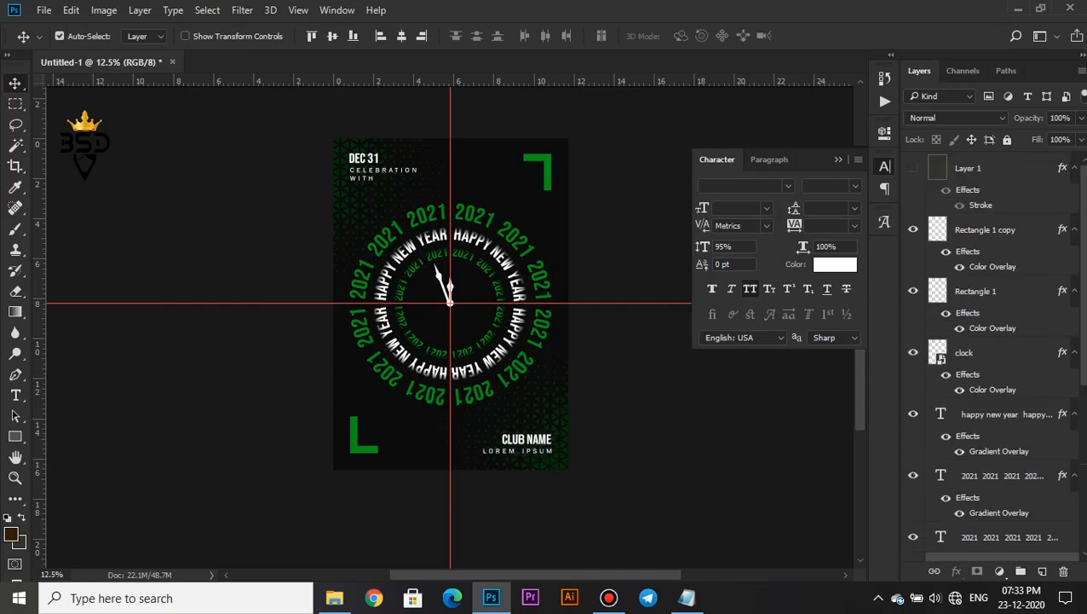
pyautogui.click(915, 166)
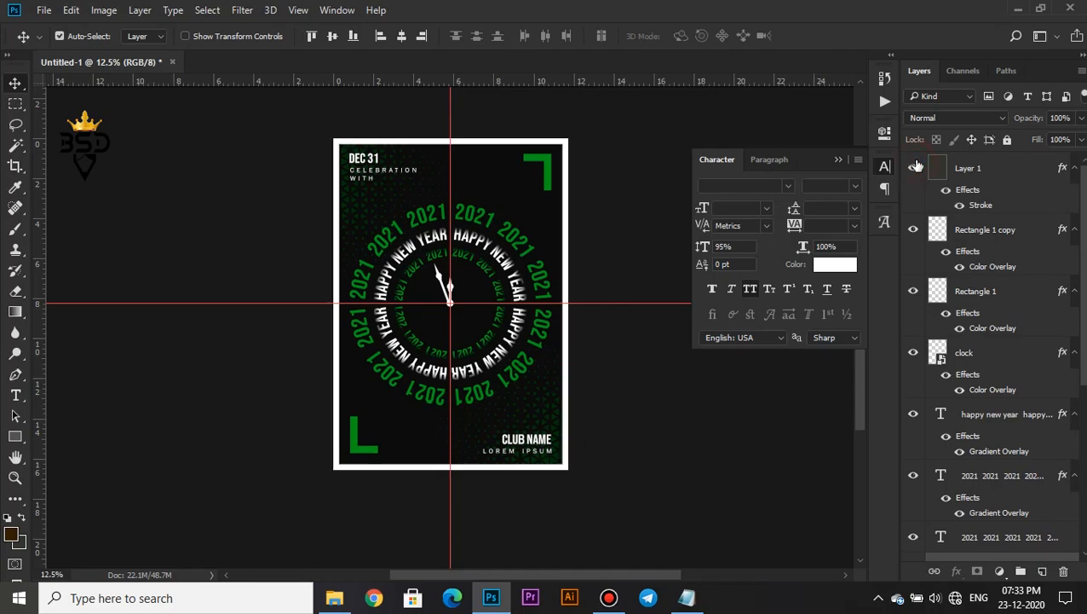
pyautogui.click(970, 168)
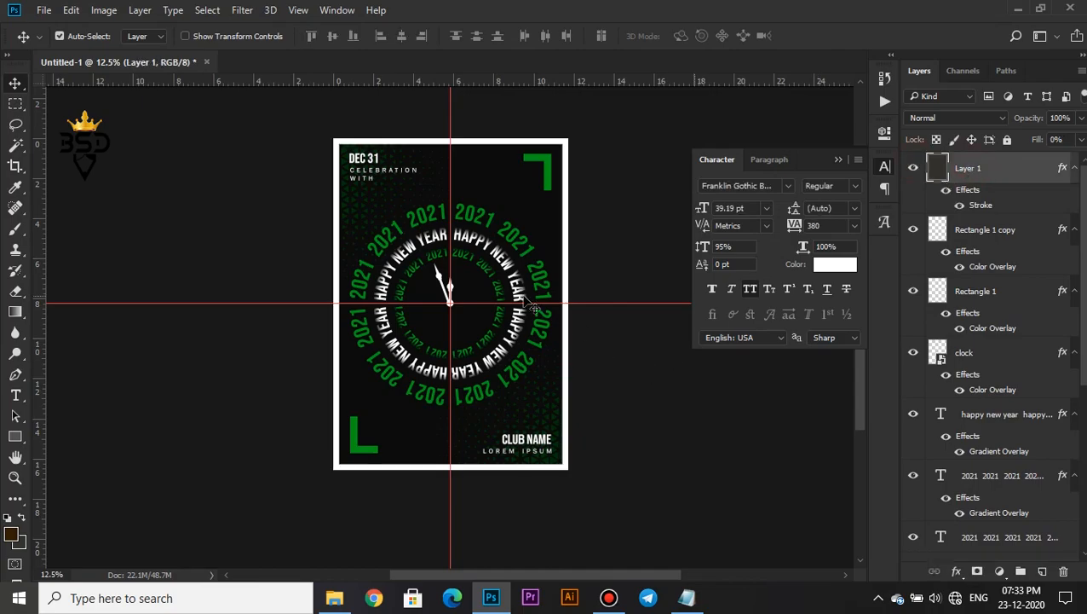
pyautogui.hotkey('ctrl', 'h')
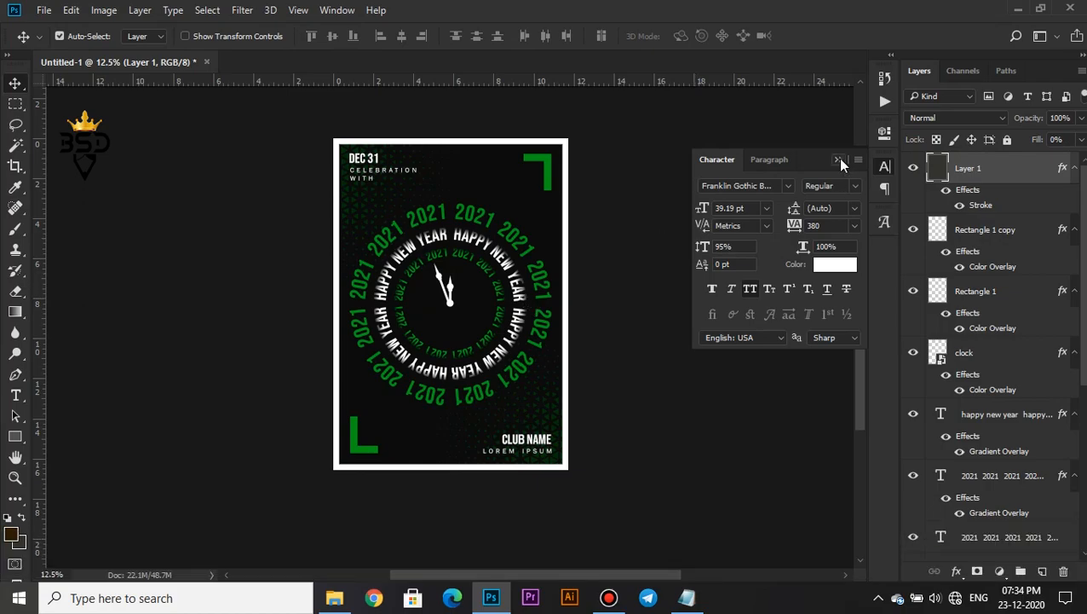
pyautogui.click(840, 160)
# - Rotate the outer green 2021 text ring about 15.5 degrees clockwise
pyautogui.click(915, 536)
pyautogui.click(914, 536)
pyautogui.click(974, 539)
pyautogui.hotkey('ctrl', 't')
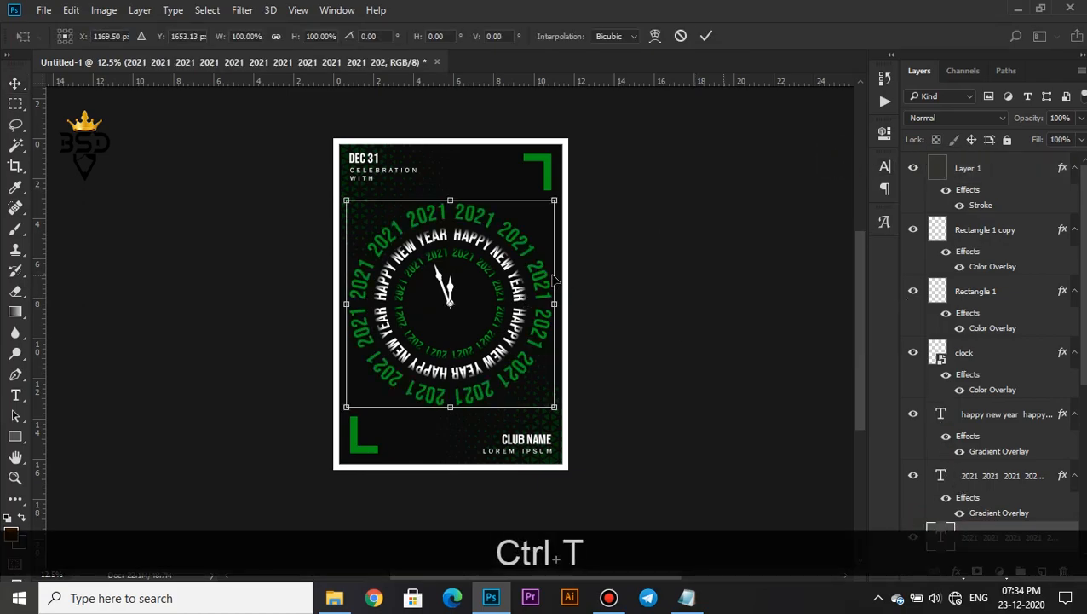
pyautogui.moveTo(571, 220); pyautogui.dragTo(588, 255)
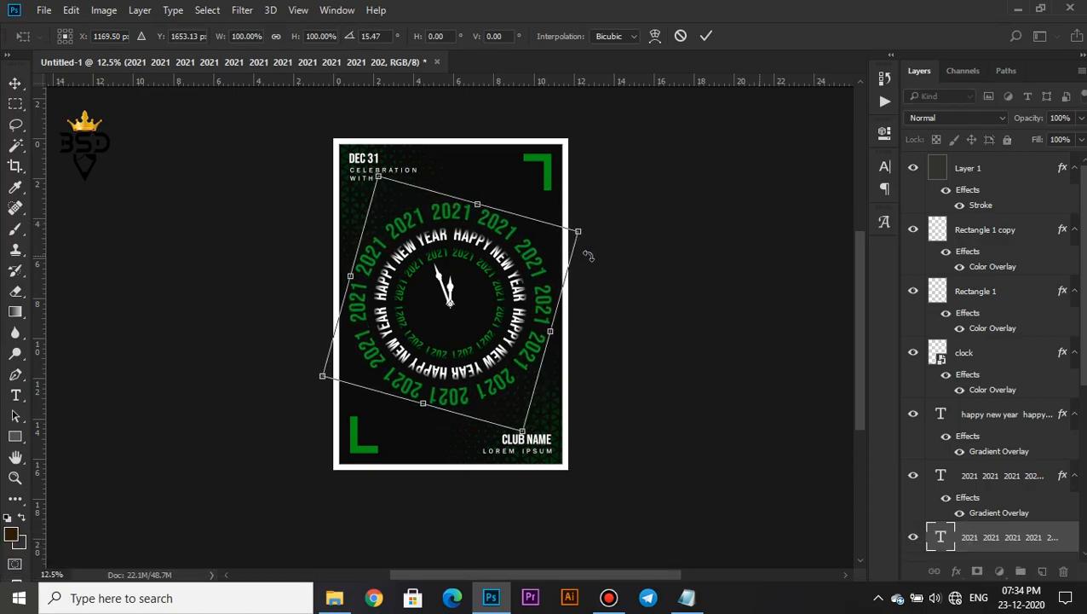
pyautogui.press('Return')
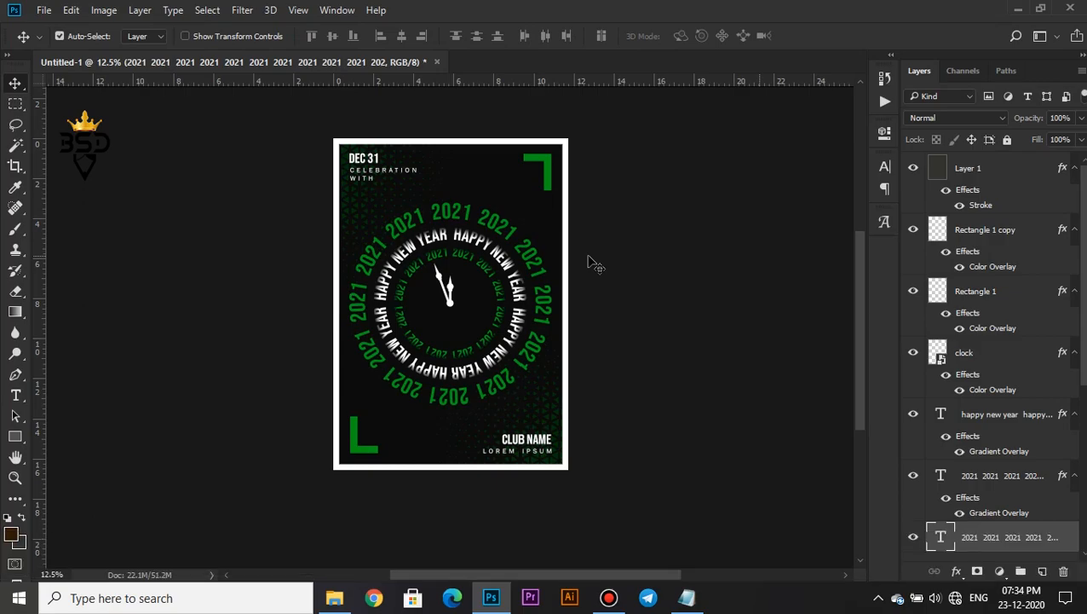
pyautogui.press('z')
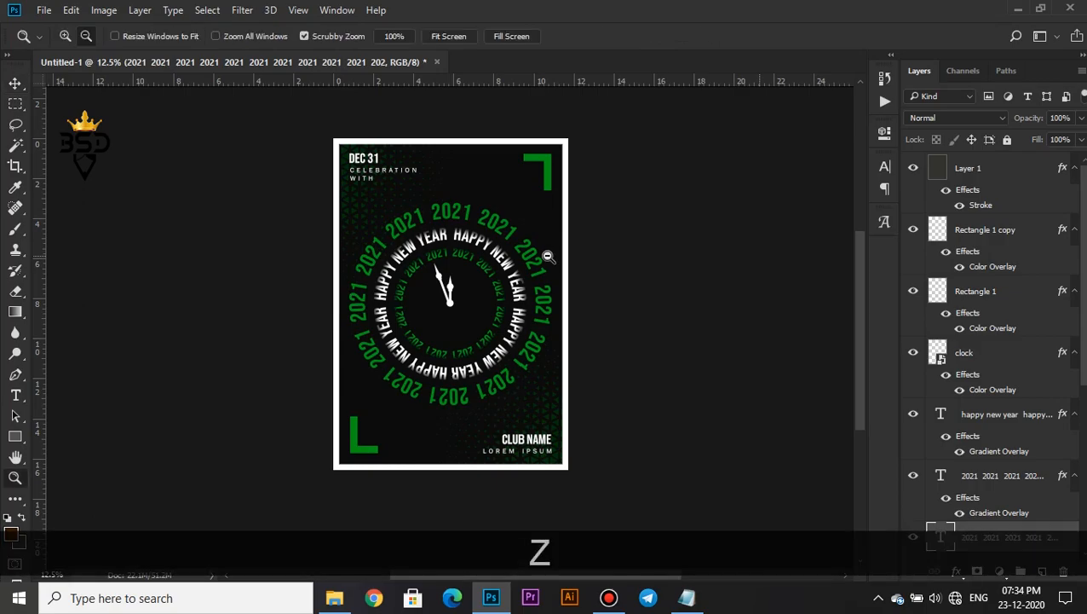
pyautogui.rightClick(549, 258)
pyautogui.click(563, 268)
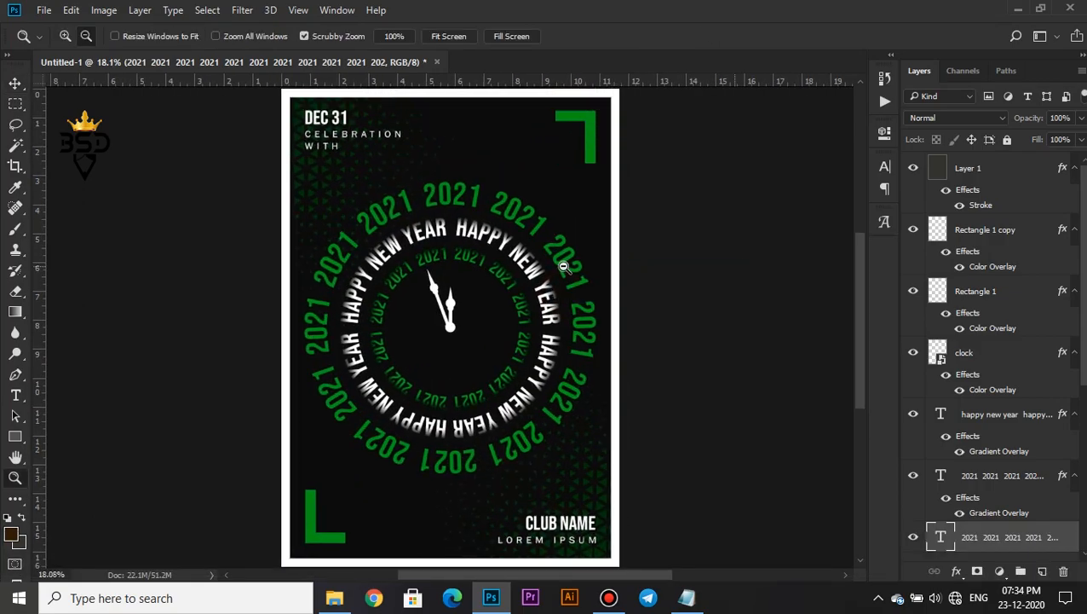
pyautogui.press('v')
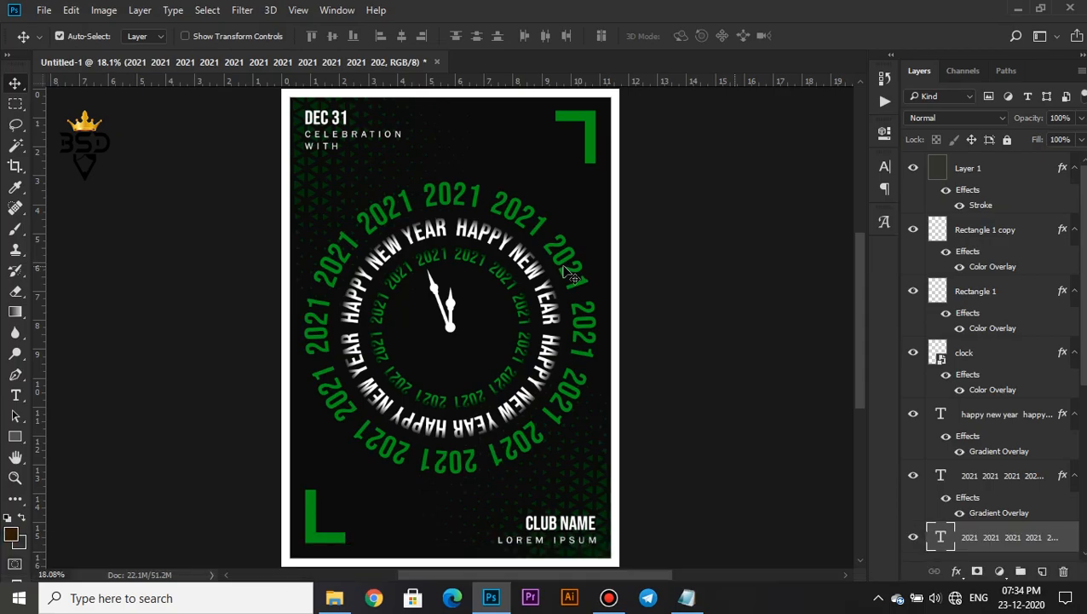